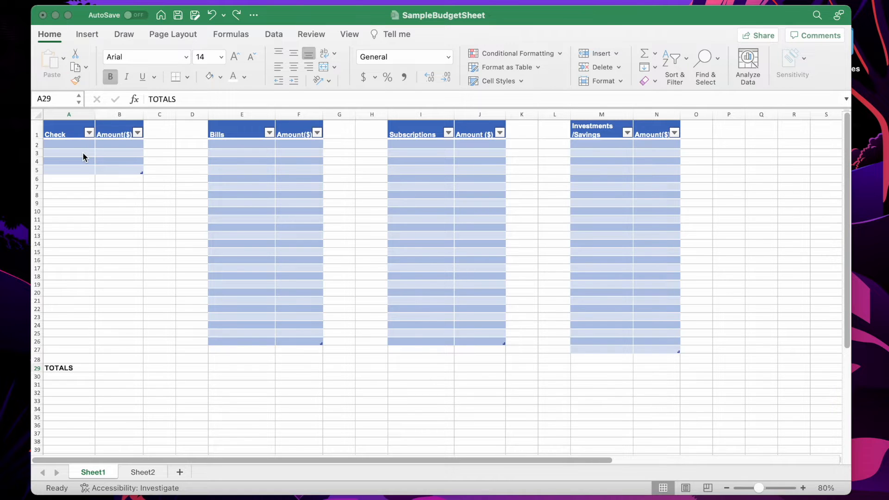
left_click(71, 143)
left_click(69, 153)
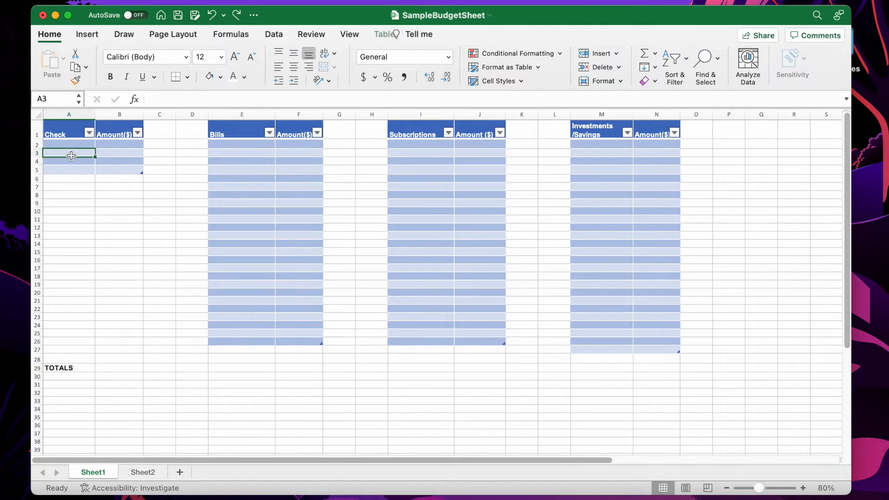
left_click(249, 130)
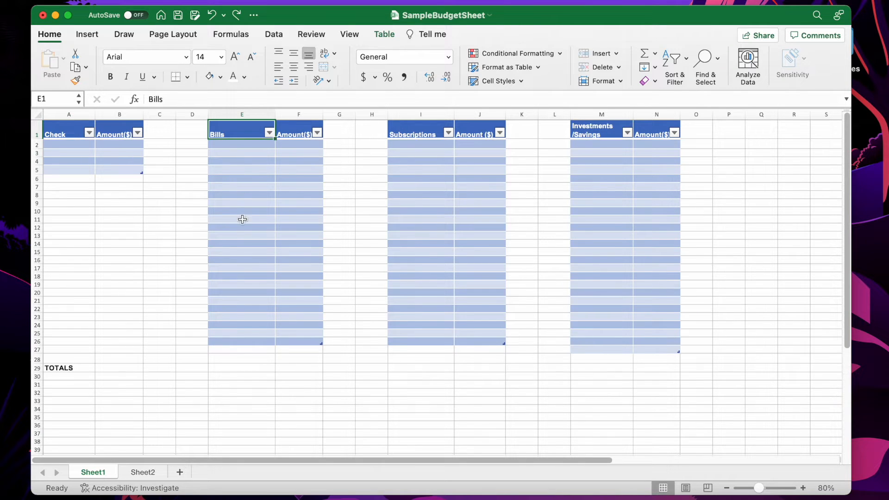
left_click(253, 172)
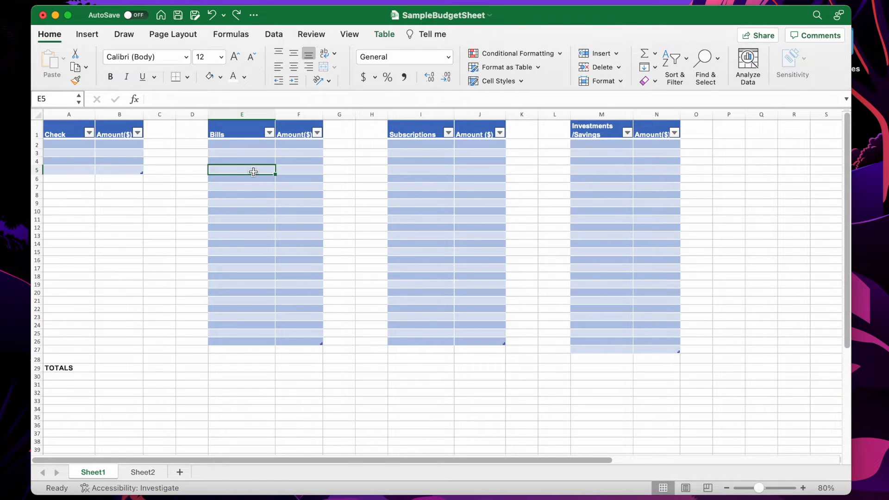
left_click(361, 152)
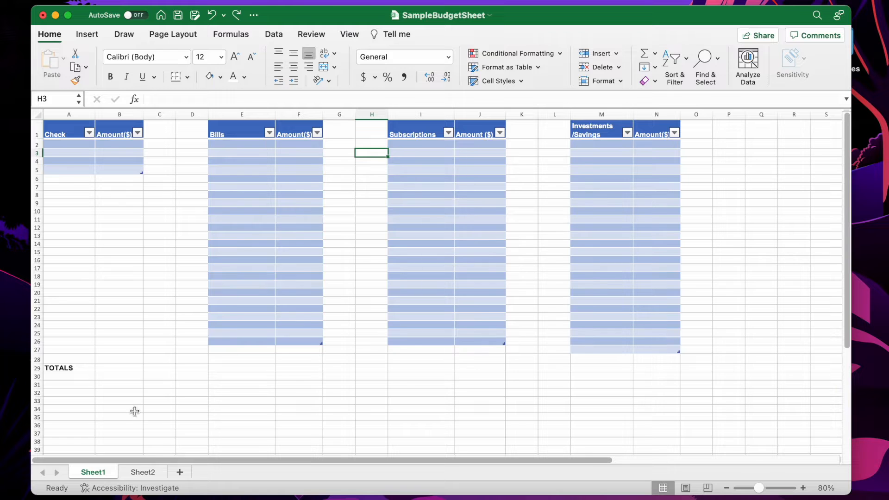
On Sheet2, format the range A1:D19 as a table with a medium blue table style, without headers
left_click(142, 472)
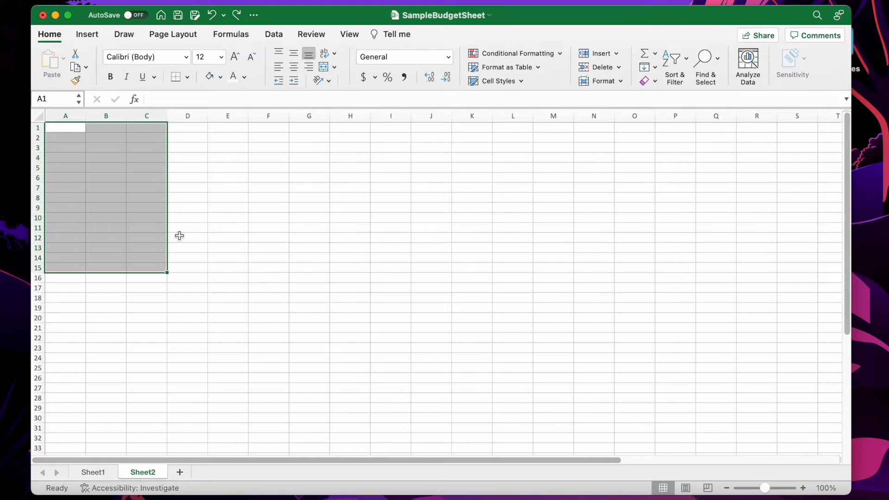
left_click(261, 208)
left_click_drag(55, 124, 115, 237)
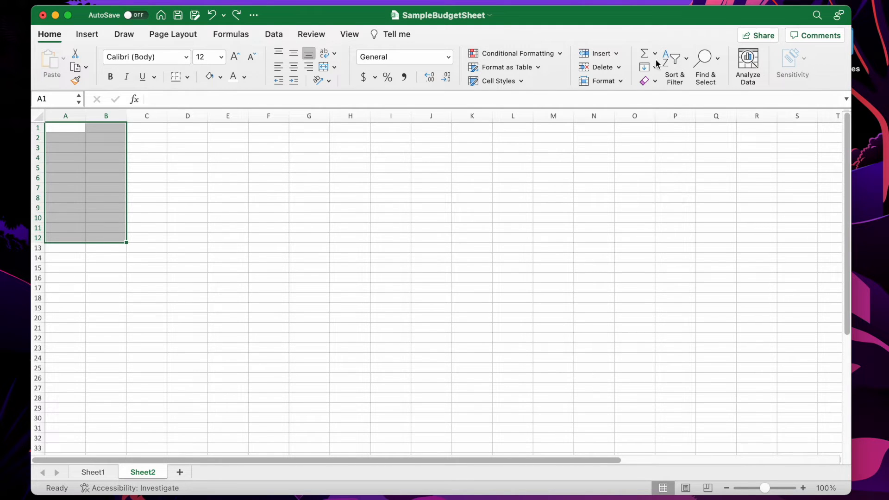
left_click(51, 181)
left_click_drag(51, 127, 181, 302)
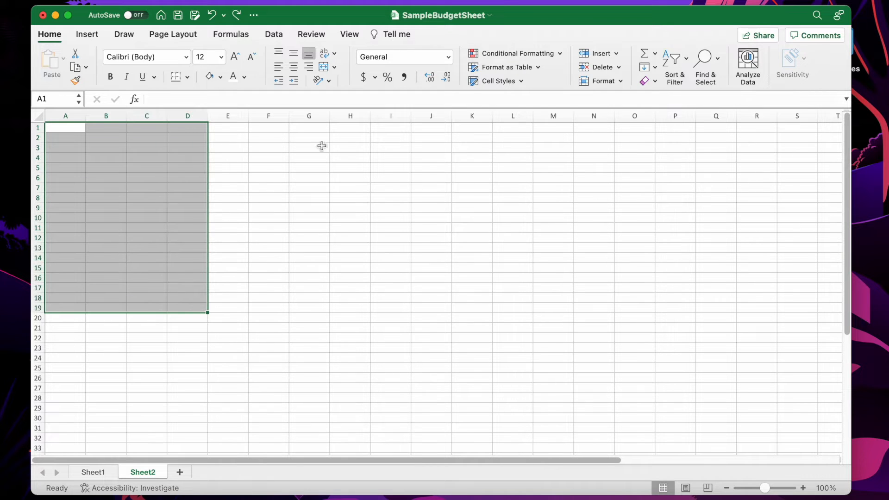
left_click(535, 69)
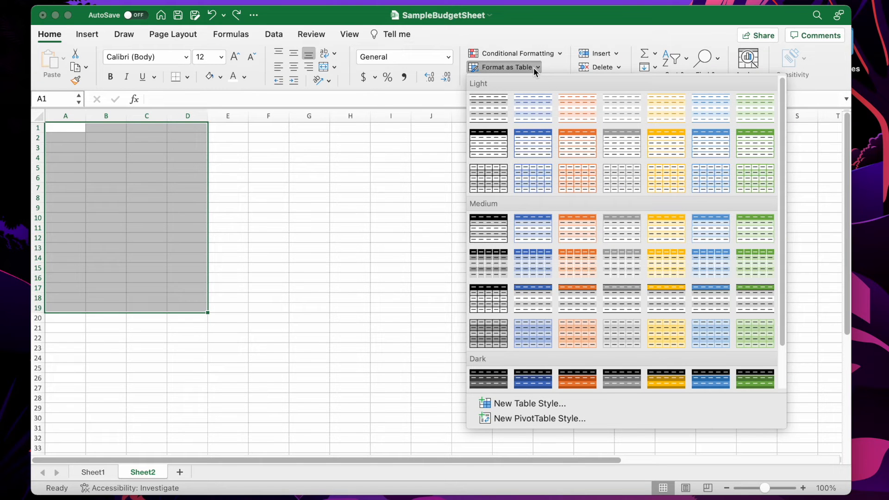
left_click(533, 254)
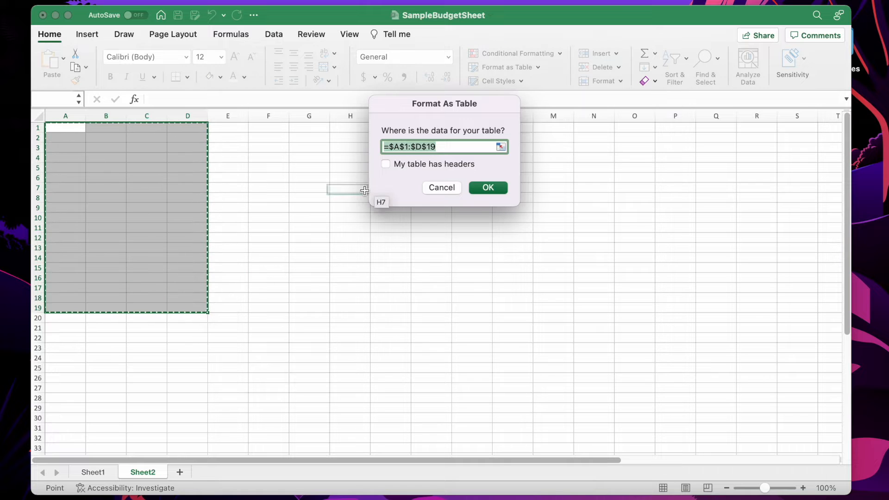
left_click(493, 185)
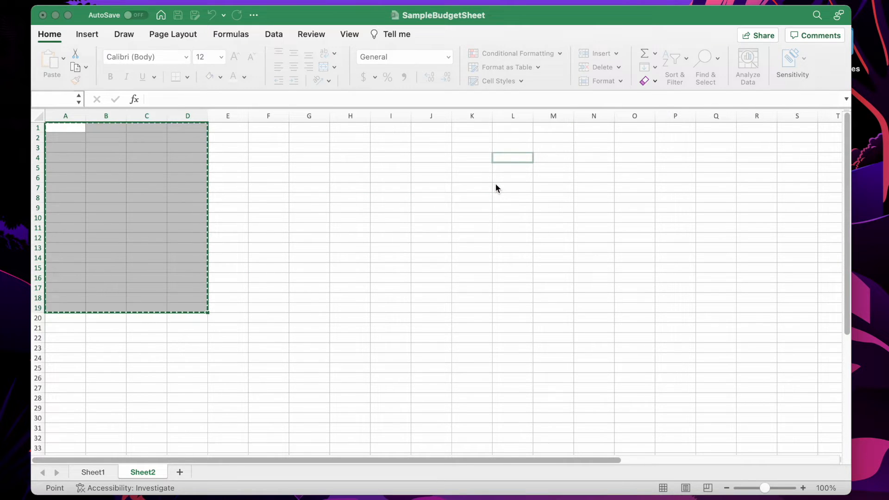
left_click(263, 194)
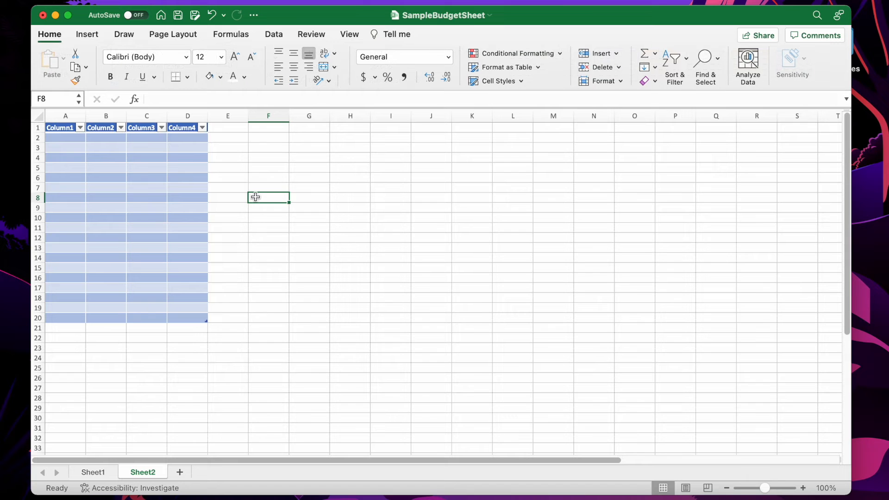
Rename the table's first column header from Column1 to Amount
double_click(63, 129)
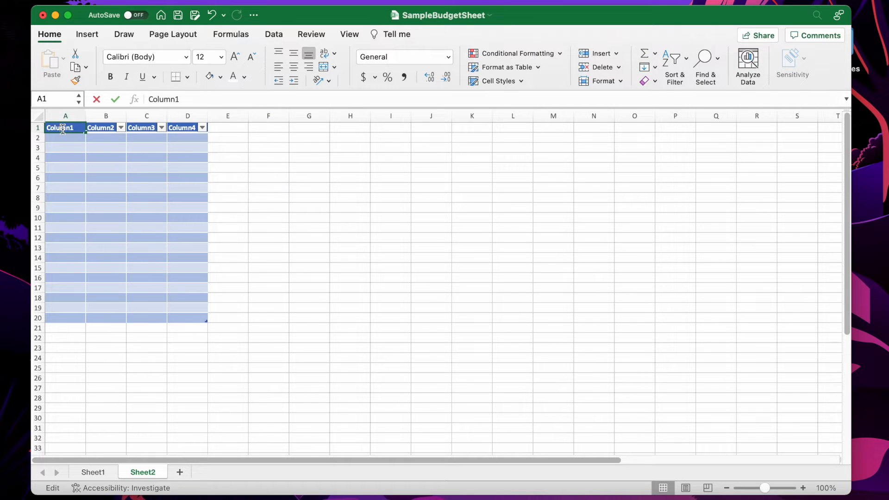
key("BackSpace")
key("BackSpace")
key("BackSpace")
key("BackSpace")
key("BackSpace")
key("BackSpace")
key("BackSpace")
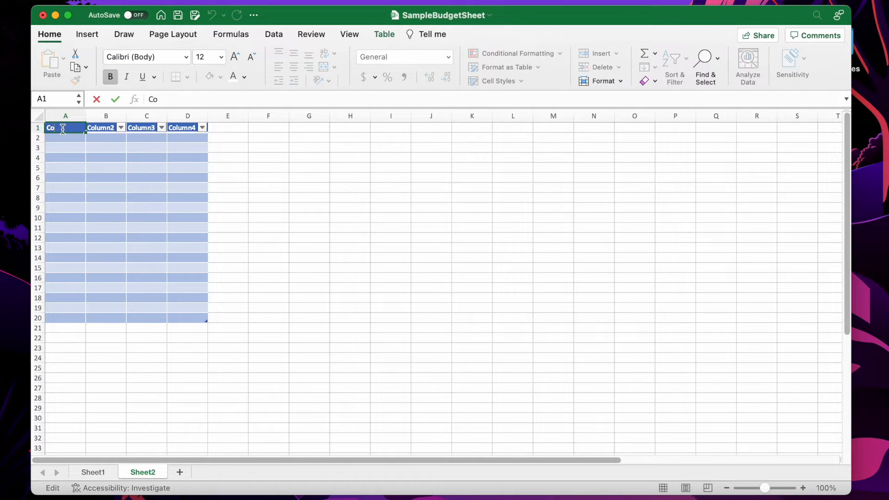
type("Amount")
key("Tab")
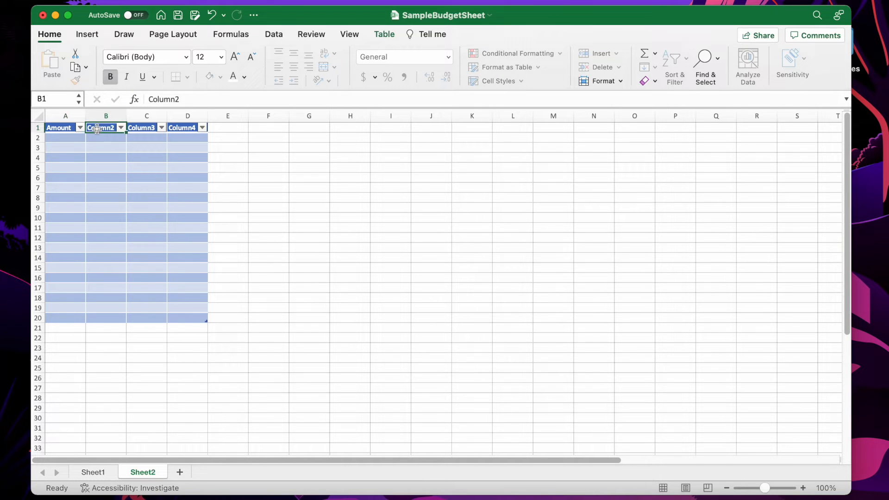
left_click_drag(210, 287, 208, 297)
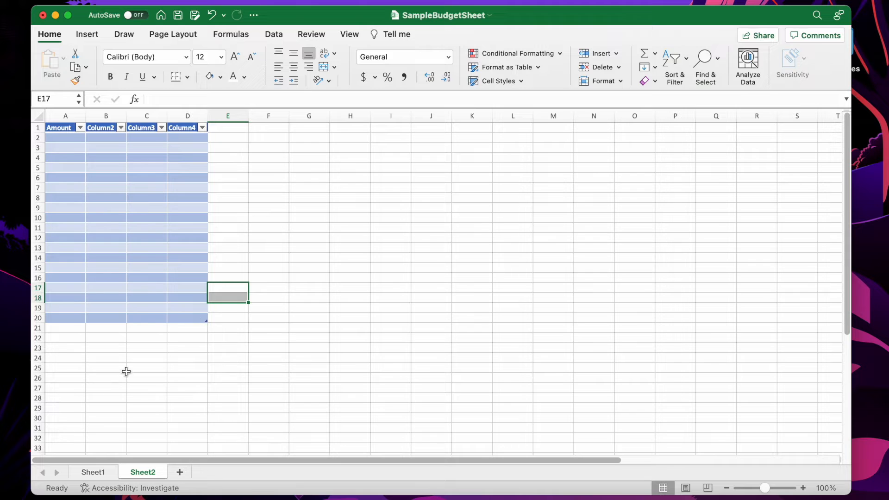
Rename the Sheet1 tab as November
left_click(91, 473)
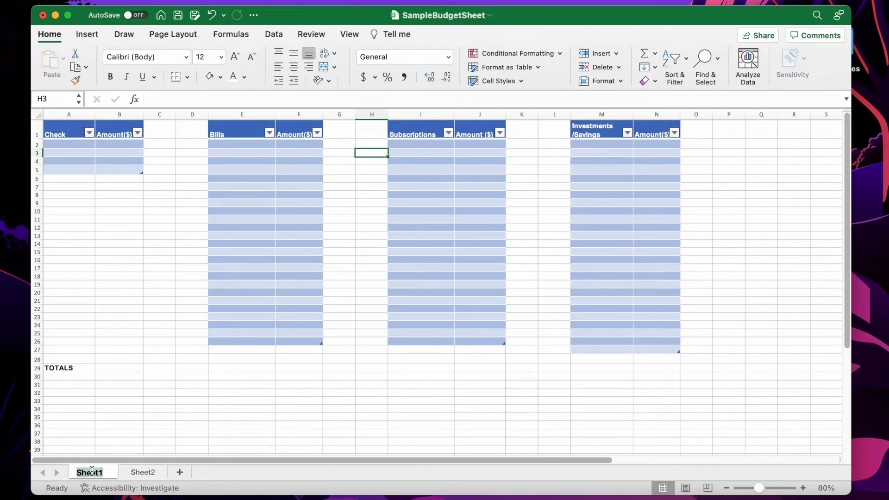
type("n")
key("BackSpace")
type("NOTE==")
key("BackSpace")
key("BackSpace")
key("BackSpace")
key("BackSpace")
key("BackSpace")
type("ovw")
key("BackSpace")
type("e")
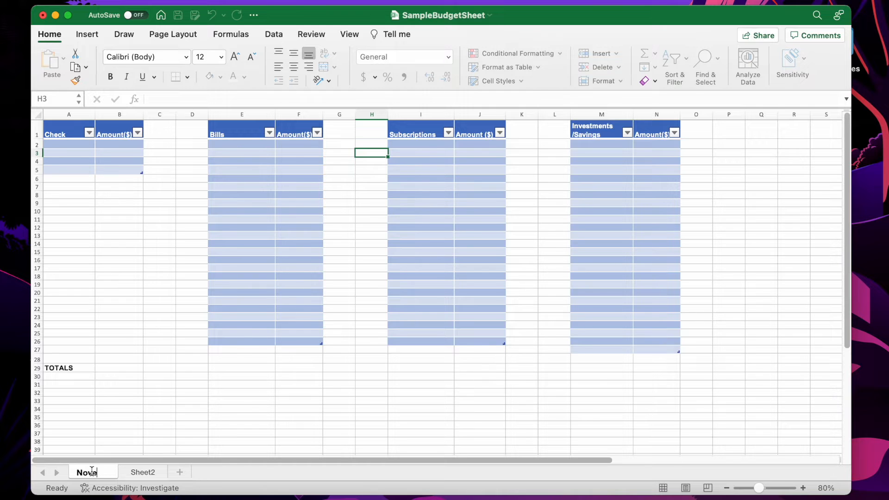
type("mber")
left_click(108, 348)
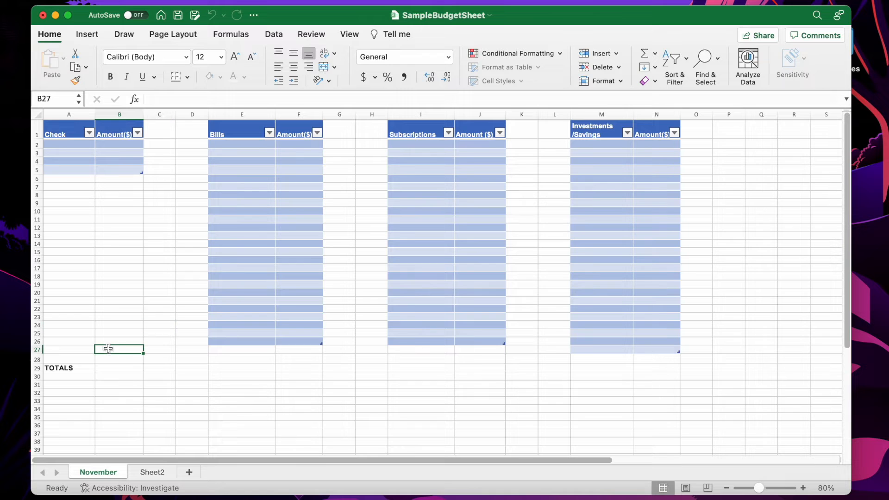
Enter 1st of the month in cell A2 under Check and widen column A to about 16.5
left_click(56, 144)
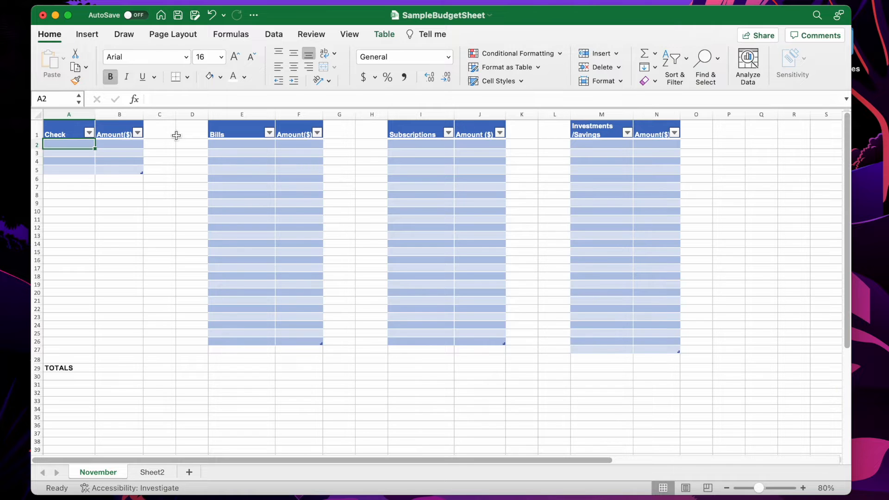
double_click(235, 128)
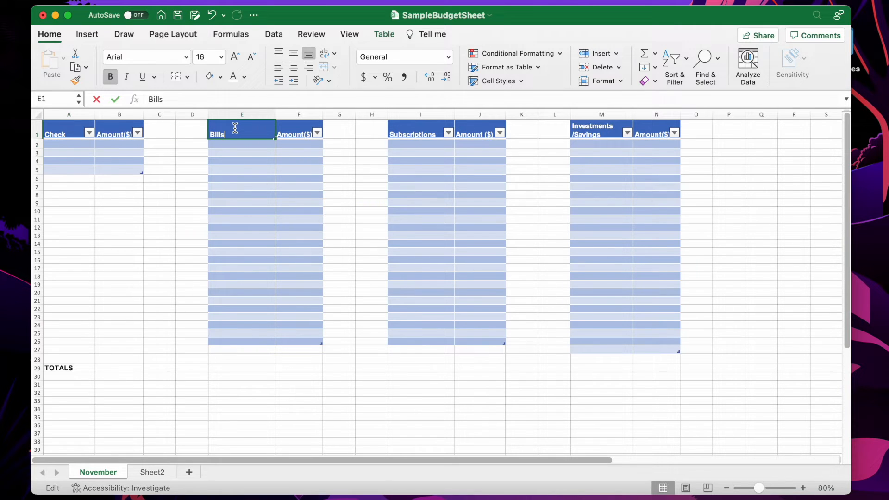
left_click(64, 146)
type("F")
key("BackSpace")
type("1st of the month")
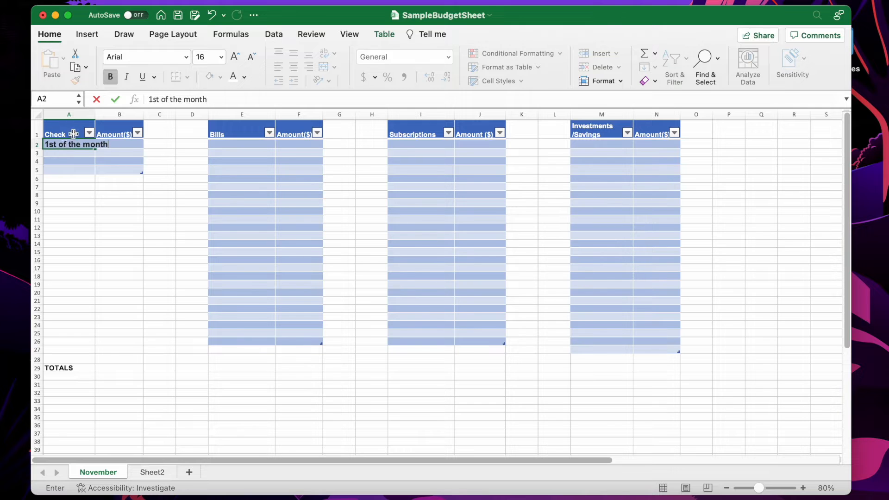
left_click_drag(96, 113, 112, 113)
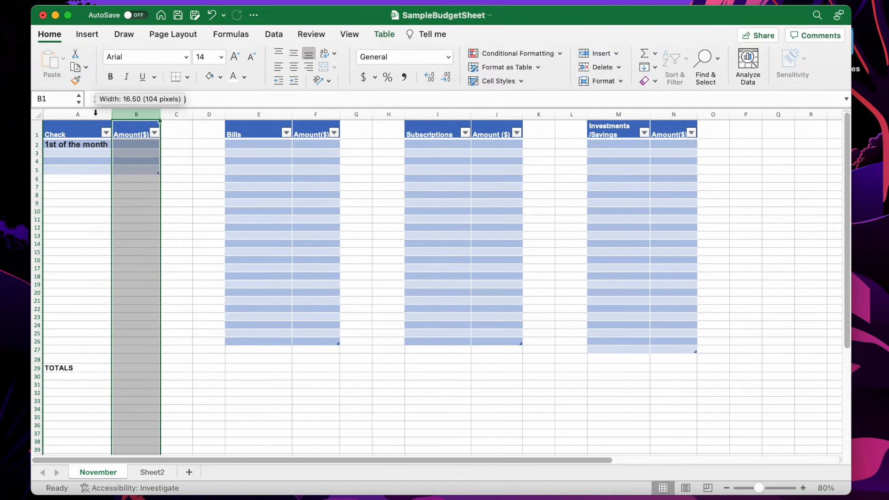
Enter 15th of the month in cell A3
left_click(77, 152)
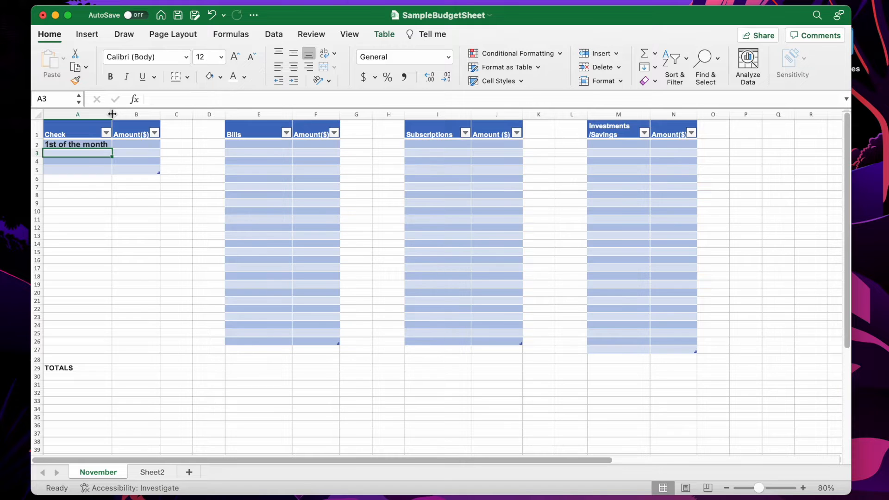
type("15th o")
type("he month")
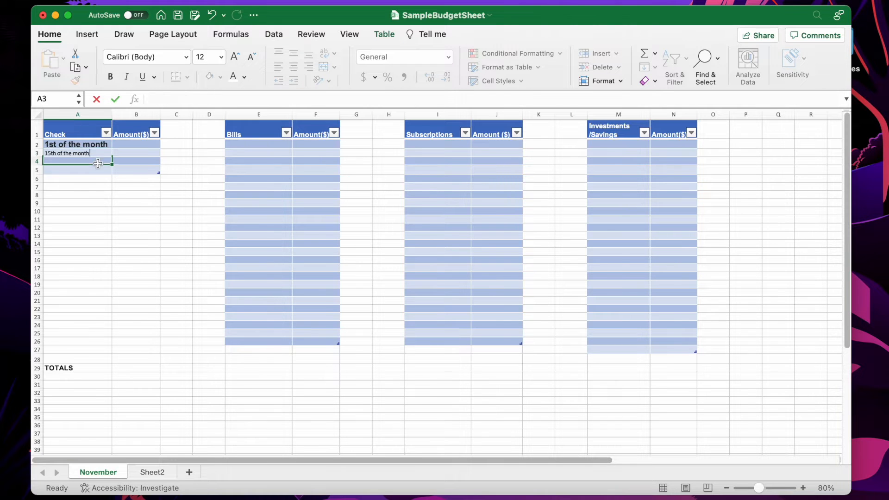
key("Return")
left_click(93, 154)
left_click_drag(94, 153, 63, 144)
left_click(222, 57)
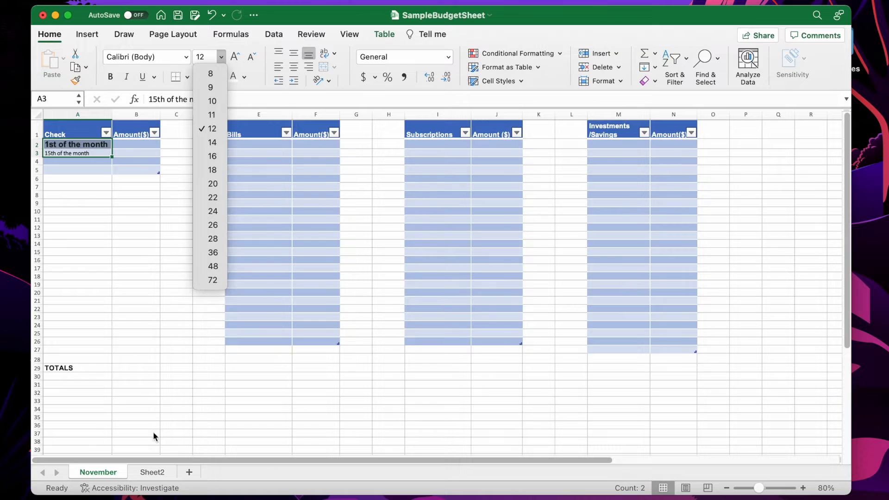
left_click(199, 468)
Add a new worksheet and rename it December
left_click(190, 472)
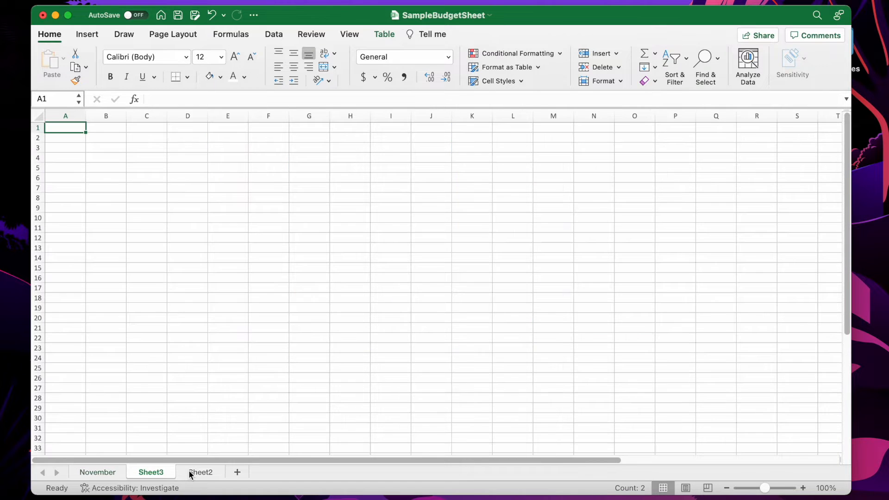
double_click(154, 477)
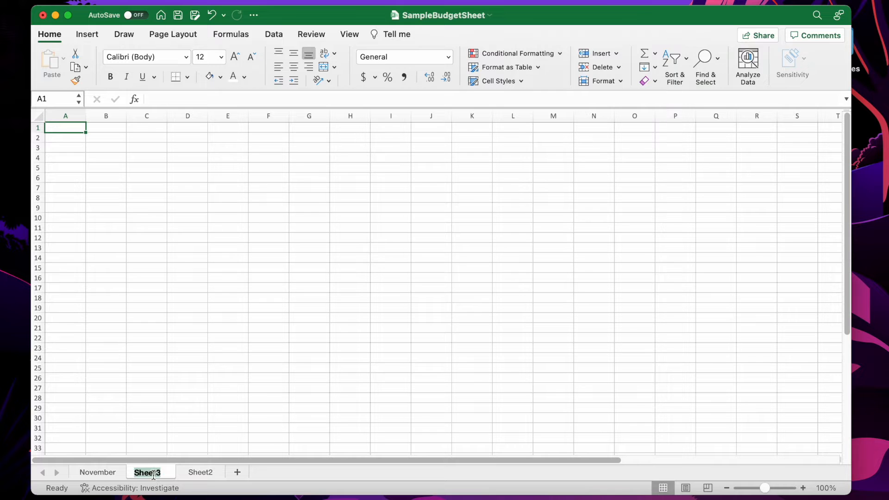
type("December")
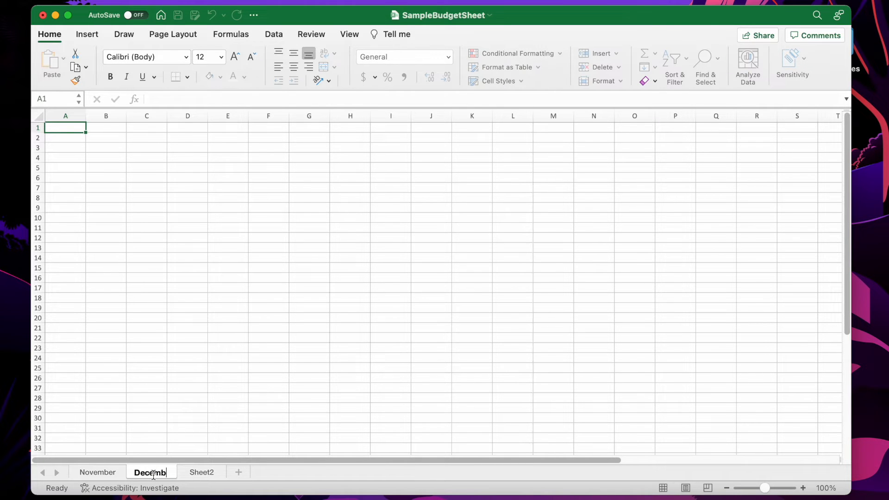
left_click(113, 477)
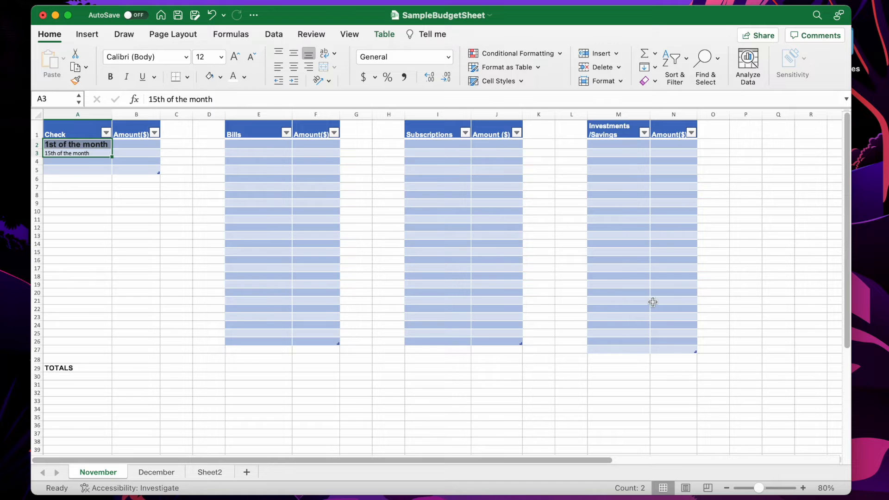
Copy the November sheet's range A1:O38 containing all budget tables
left_click(147, 472)
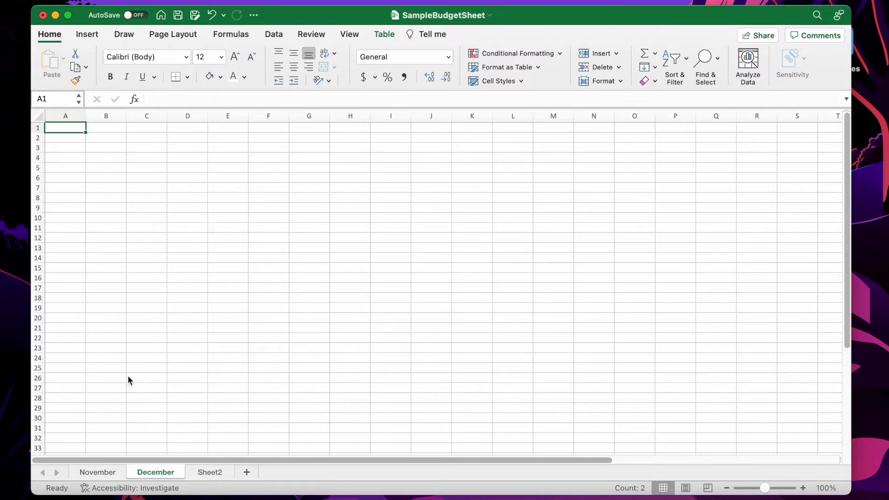
left_click(103, 468)
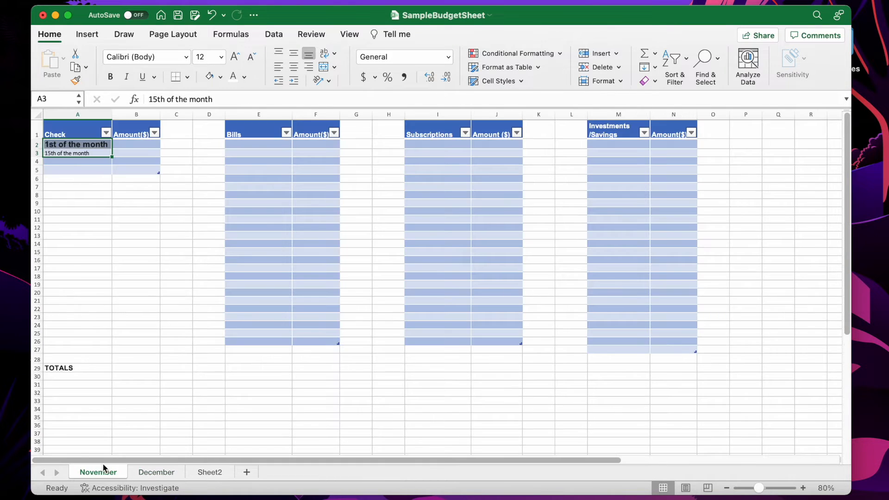
left_click_drag(69, 132, 701, 441)
key("super+c")
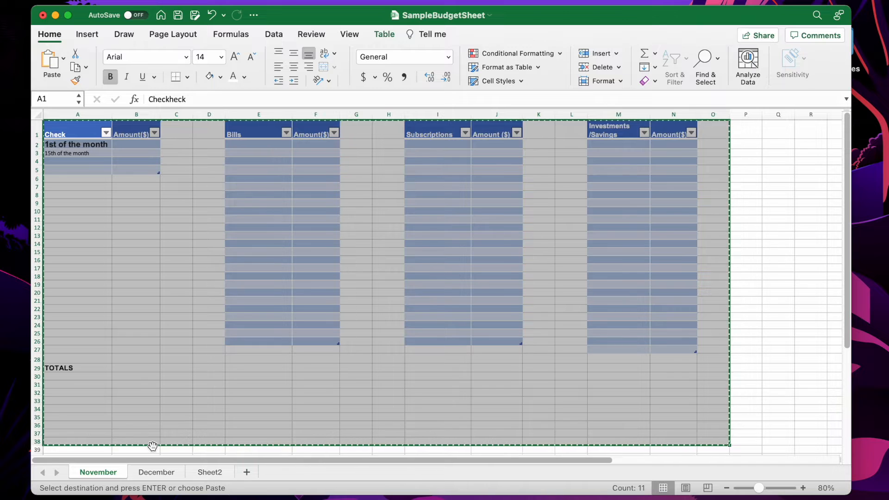
Paste the copied budget layout into the December sheet at A1, then undo the paste
left_click(158, 471)
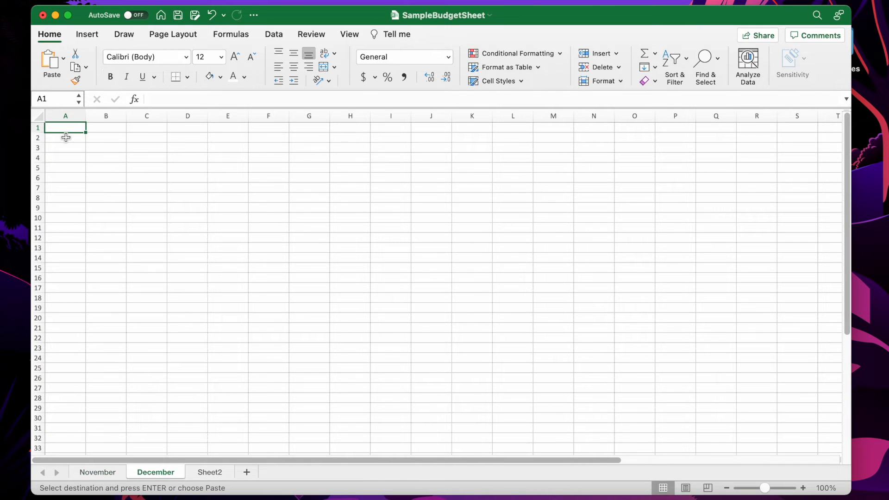
key("super+v")
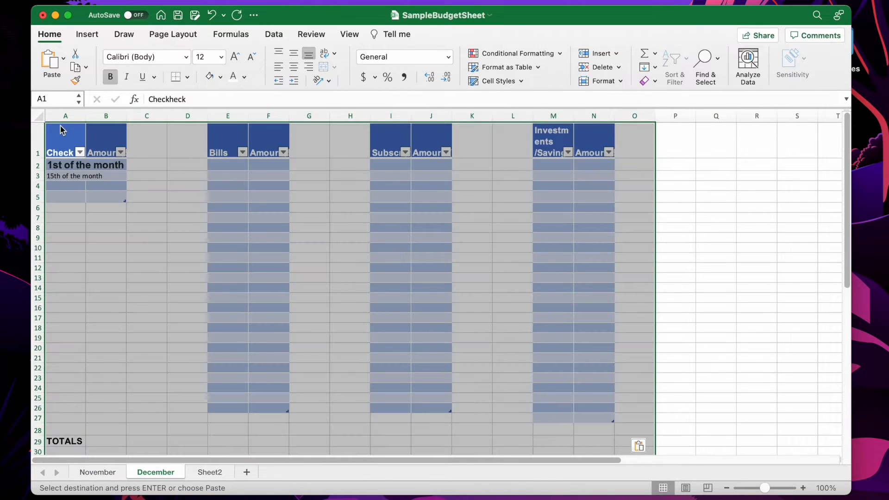
left_click(301, 257)
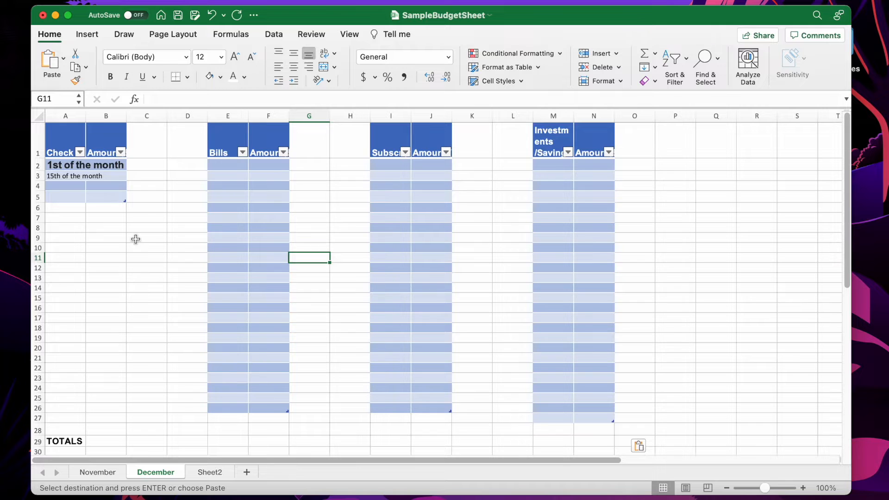
key("super+z")
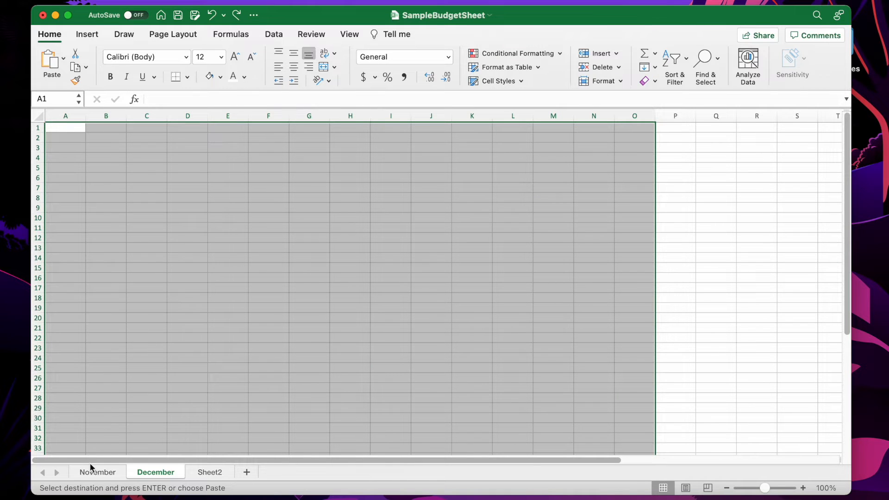
Return to the November sheet, leave copy mode, and format the check labels in A2:A3 as 16 pt bold
left_click(95, 472)
left_click(117, 222)
left_click(84, 140)
key("Escape")
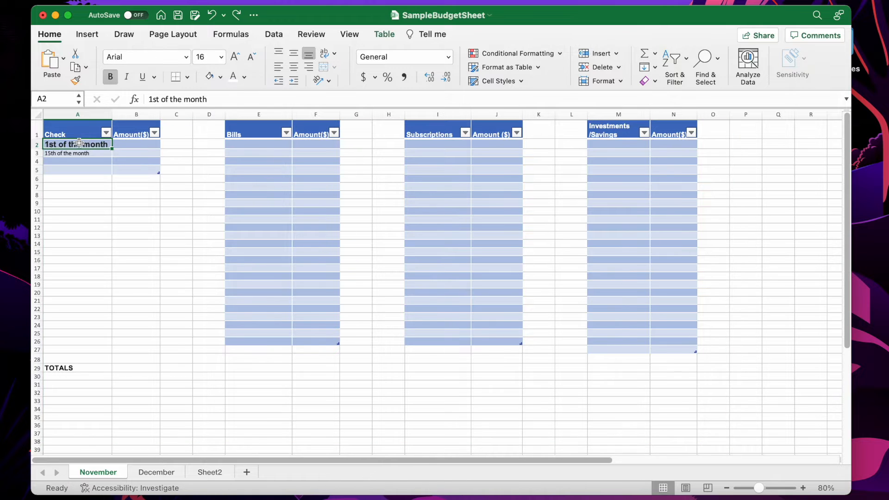
left_click_drag(79, 143, 79, 150)
left_click(221, 56)
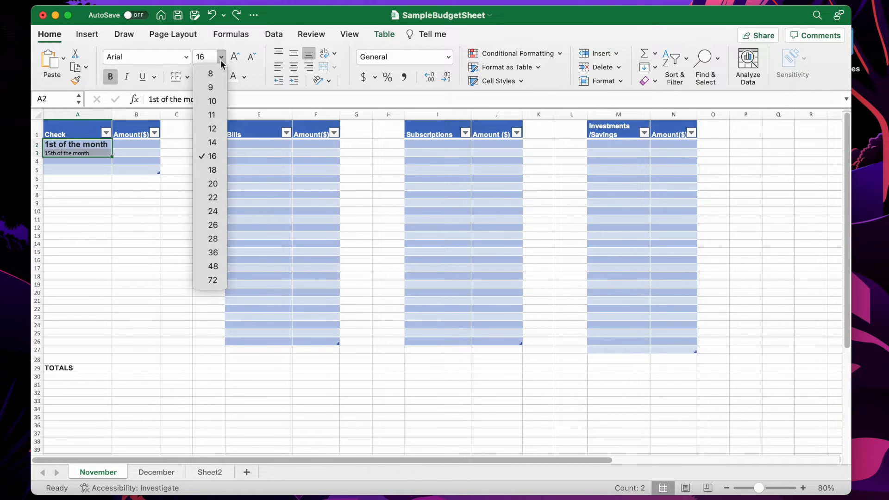
left_click(214, 156)
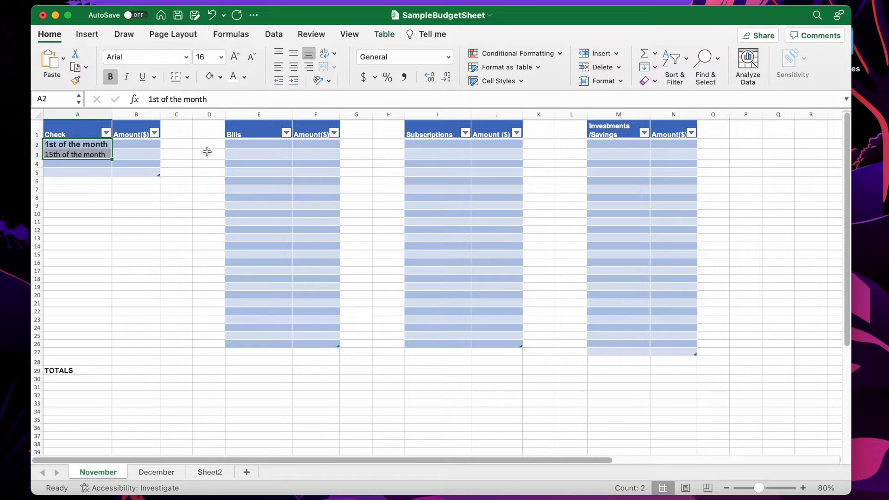
left_click(110, 76)
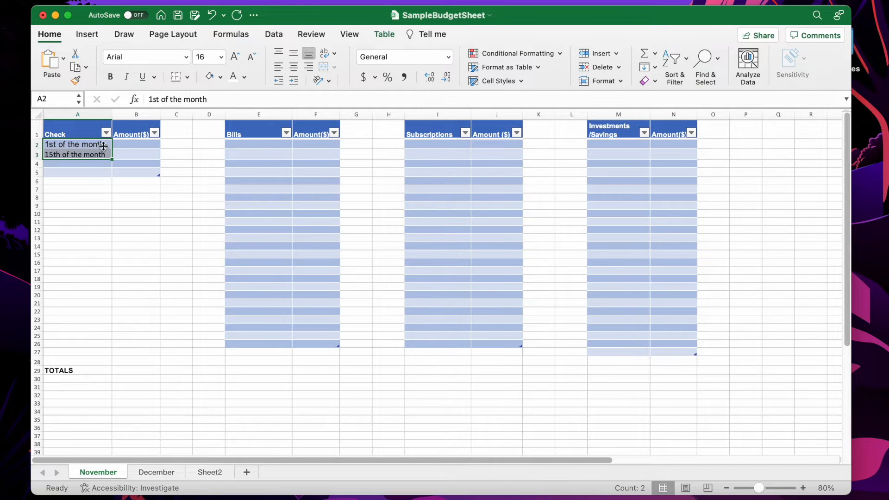
left_click(109, 77)
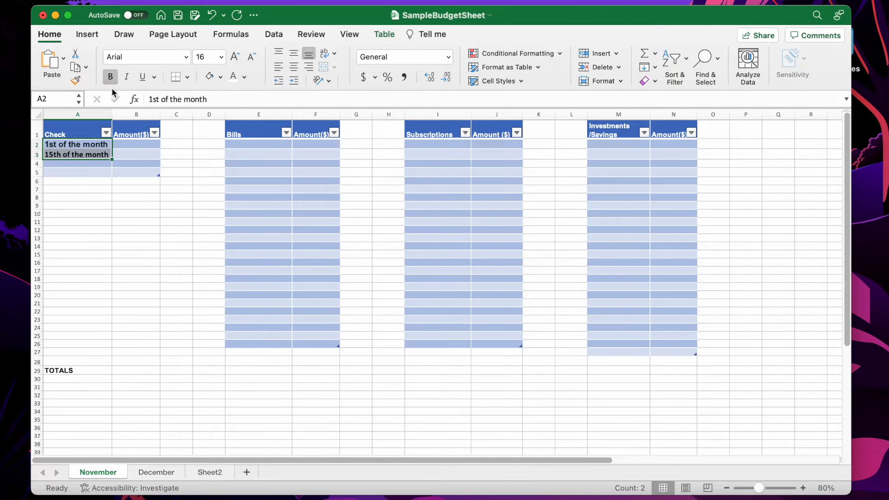
Enter $1500 in cell B2 in bold
left_click(133, 147)
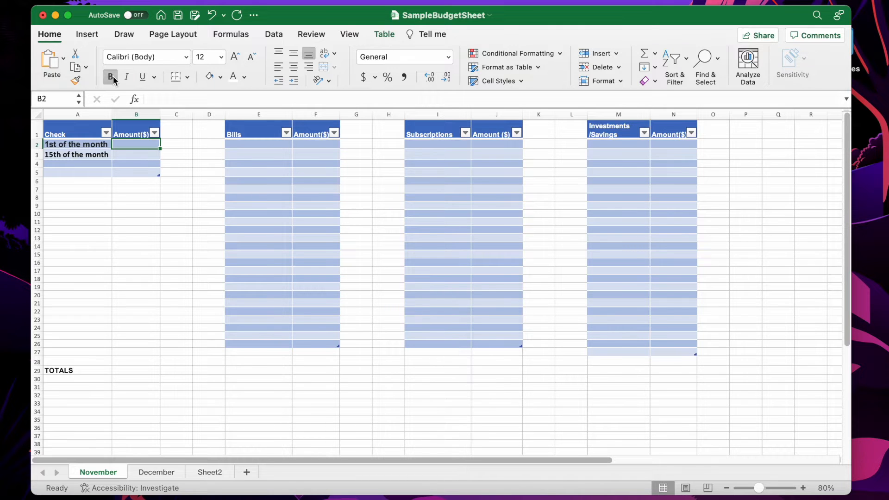
type("$")
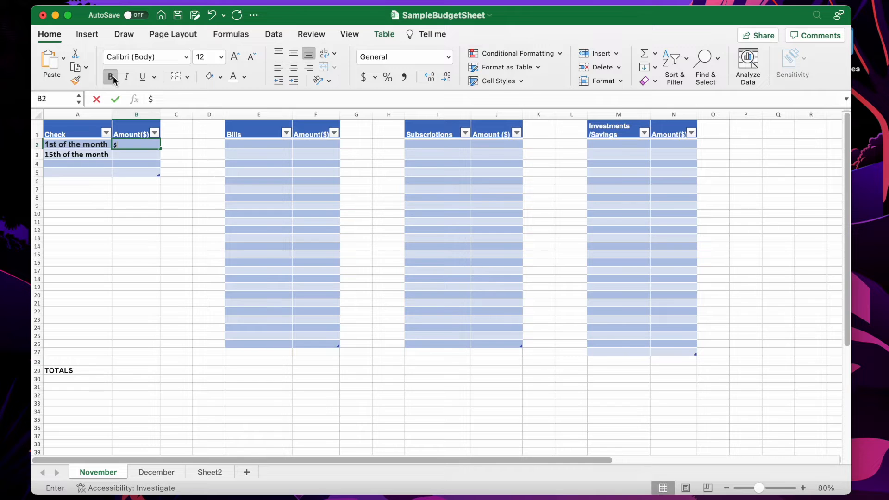
type("1500")
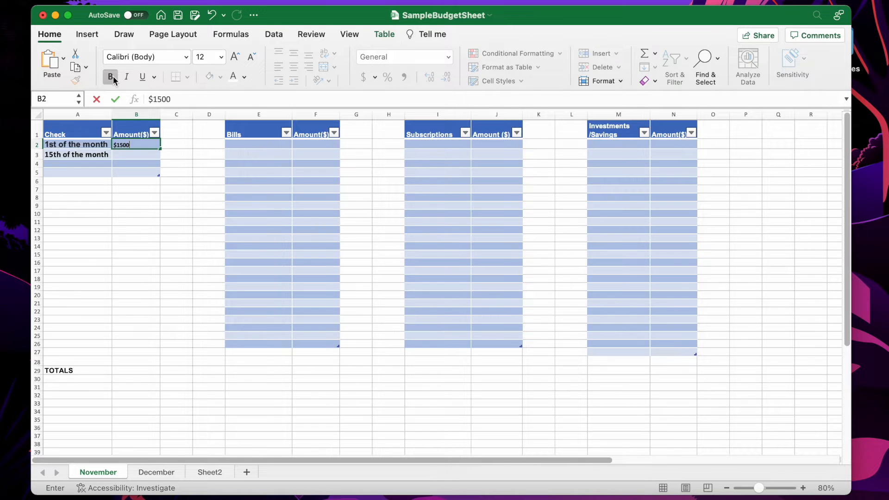
left_click(110, 76)
Set cells B2:B3 to 14 pt and enter $1500 in B3
left_click(95, 146)
left_click_drag(128, 146, 131, 156)
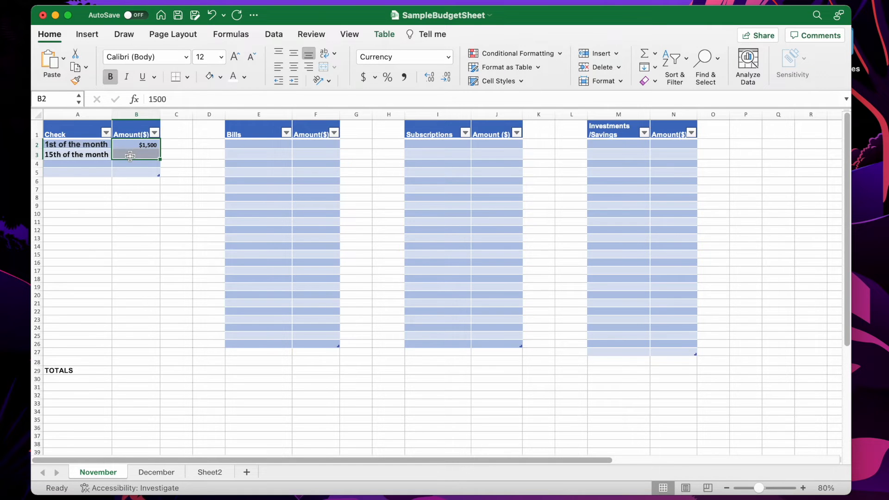
left_click(220, 57)
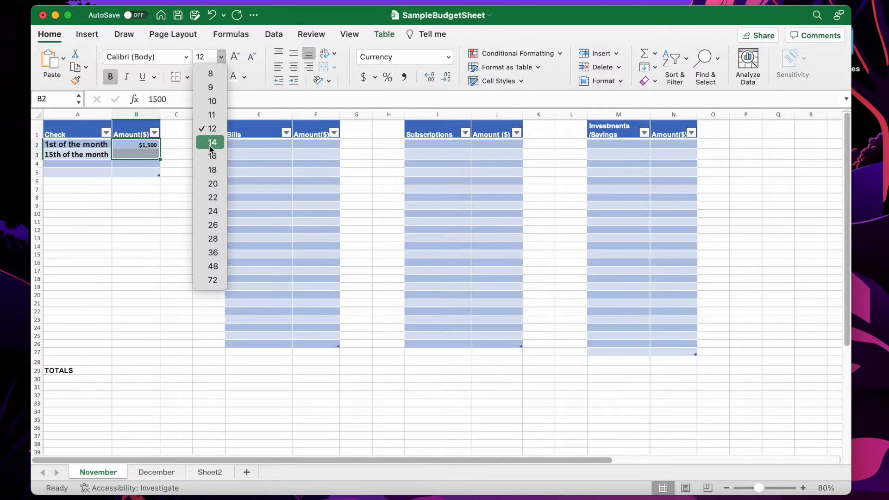
left_click(211, 143)
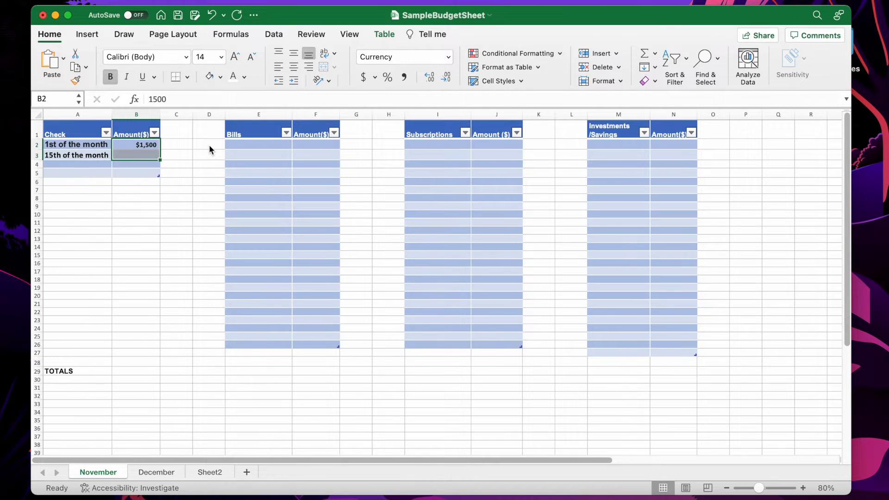
left_click(149, 156)
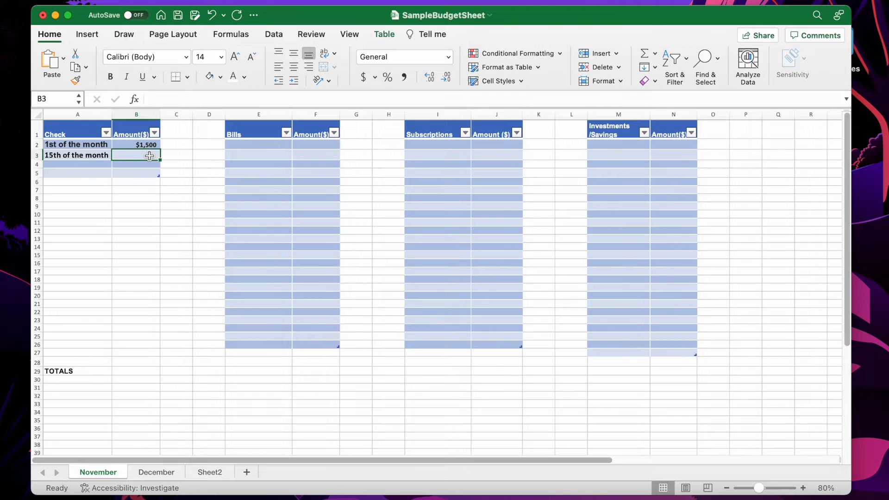
type("$1500")
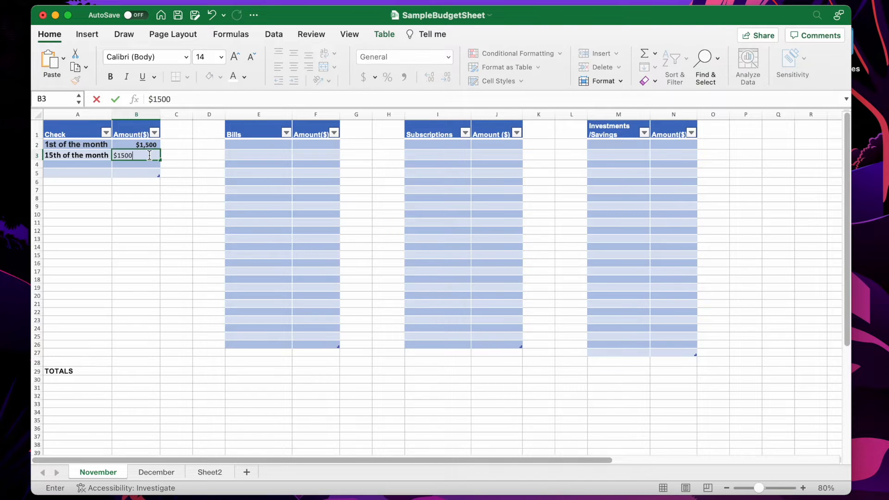
key("Return")
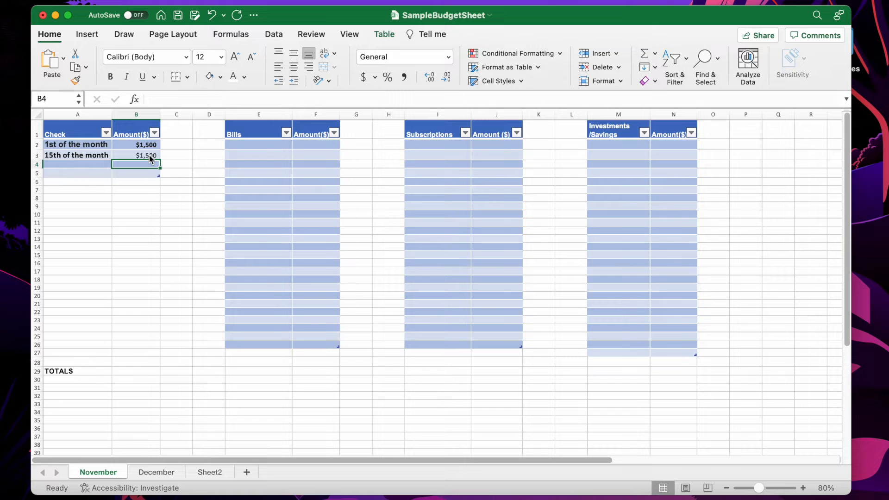
Label A5 Total and enter a formula in B5 summing B2:B3
left_click(60, 170)
type("Total")
left_click(131, 172)
type("=")
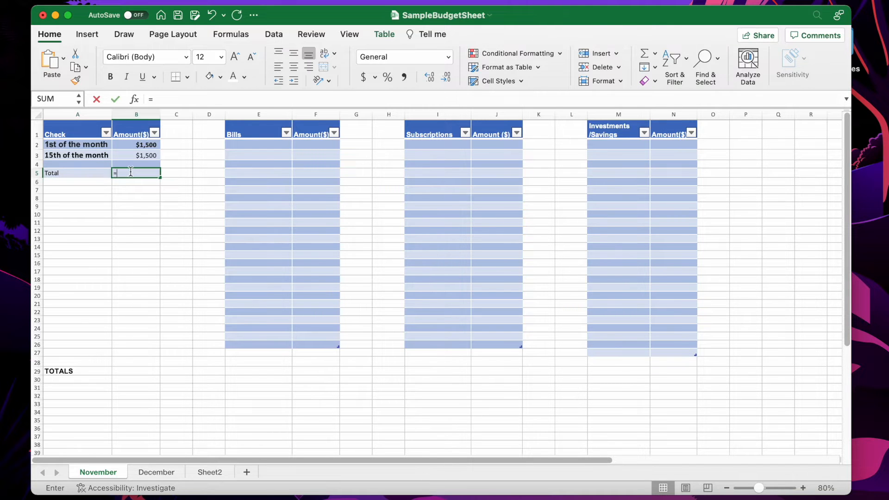
type("sum(")
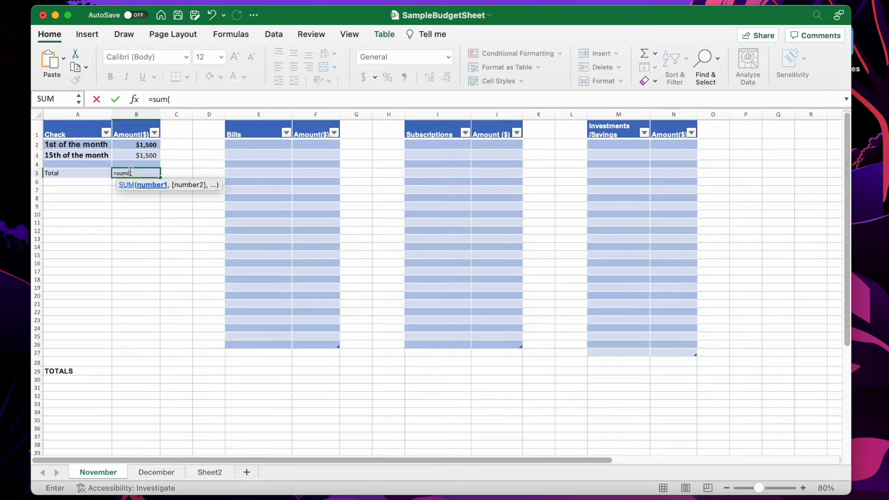
left_click_drag(148, 146, 150, 157)
type(")")
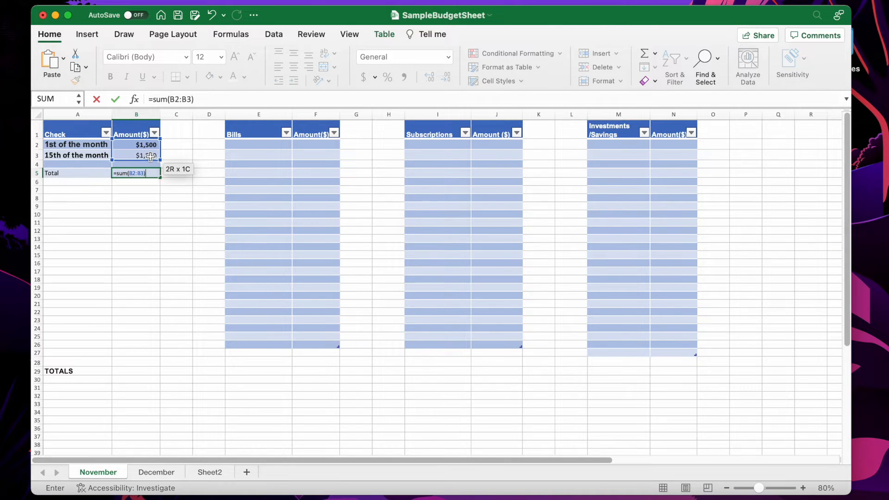
key("Return")
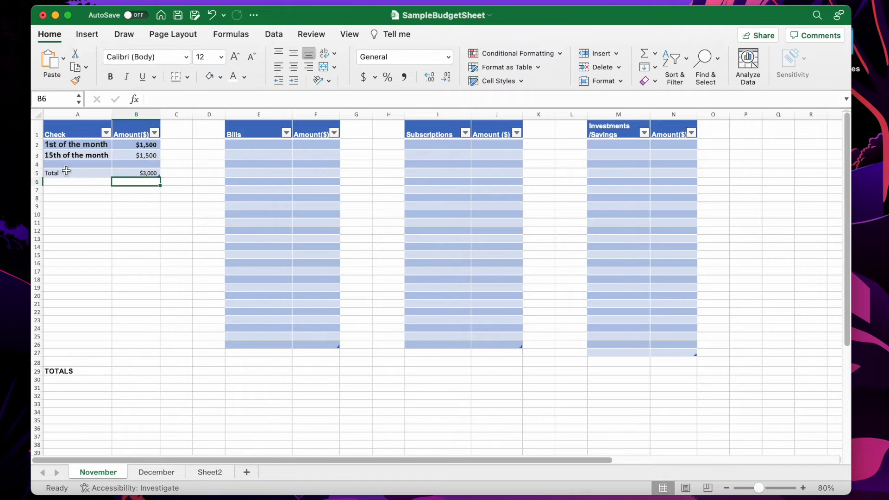
Format the check table range A2:B6 as 16 pt bold
left_click_drag(53, 144, 139, 183)
left_click(220, 56)
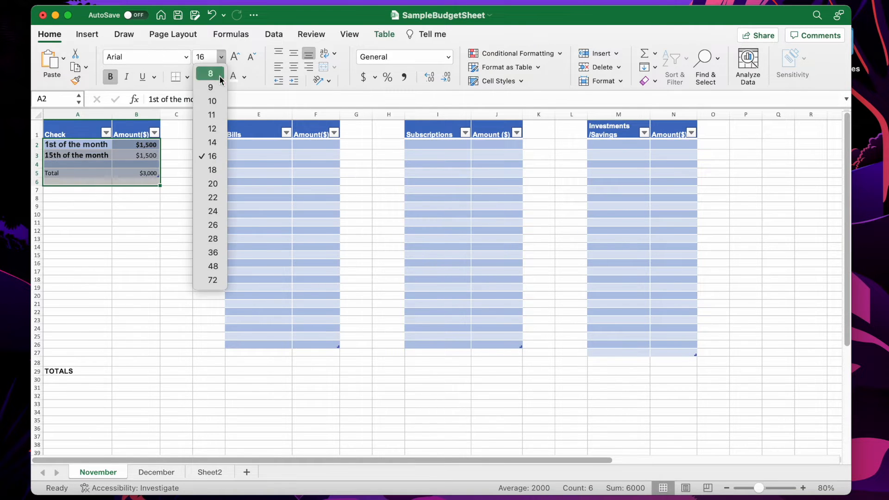
left_click(215, 155)
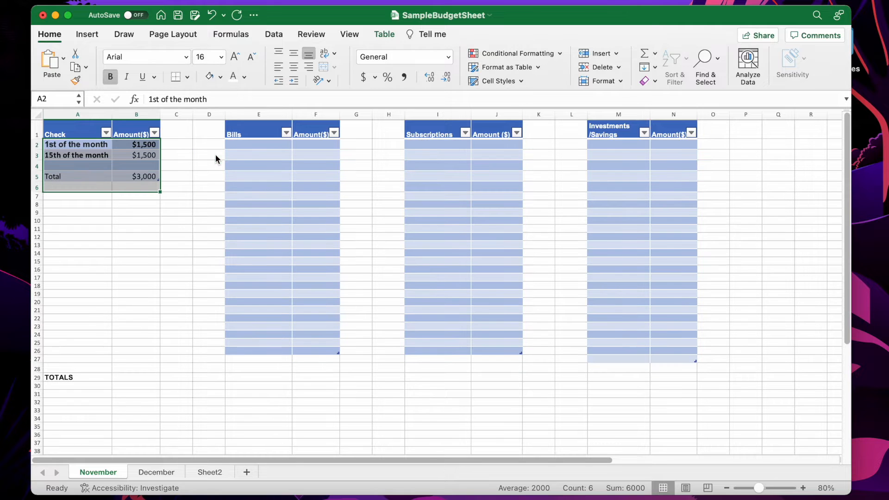
left_click(110, 76)
left_click(111, 76)
left_click(185, 260)
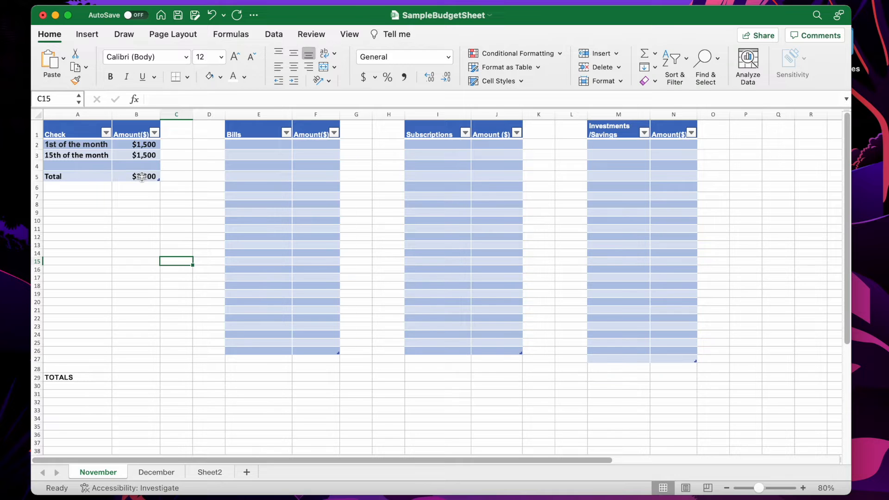
Enter the bills Mortgage and Car insurance in cells E2 and E3
left_click(142, 176)
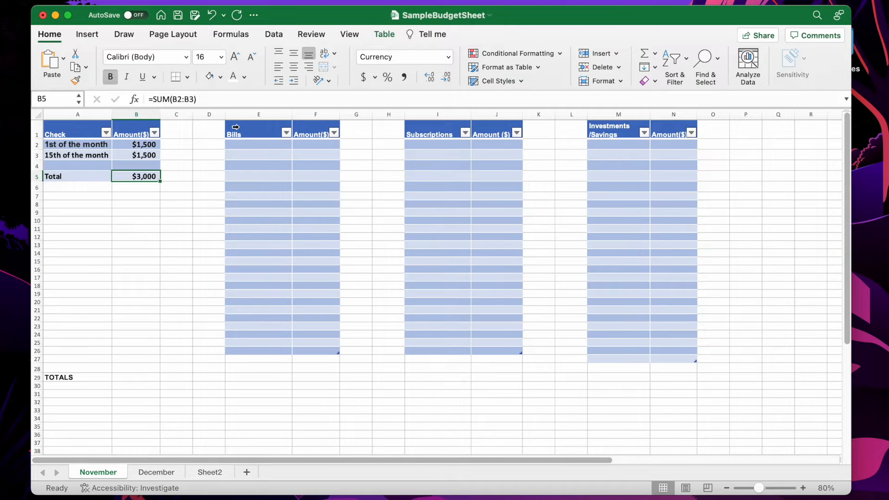
left_click(244, 144)
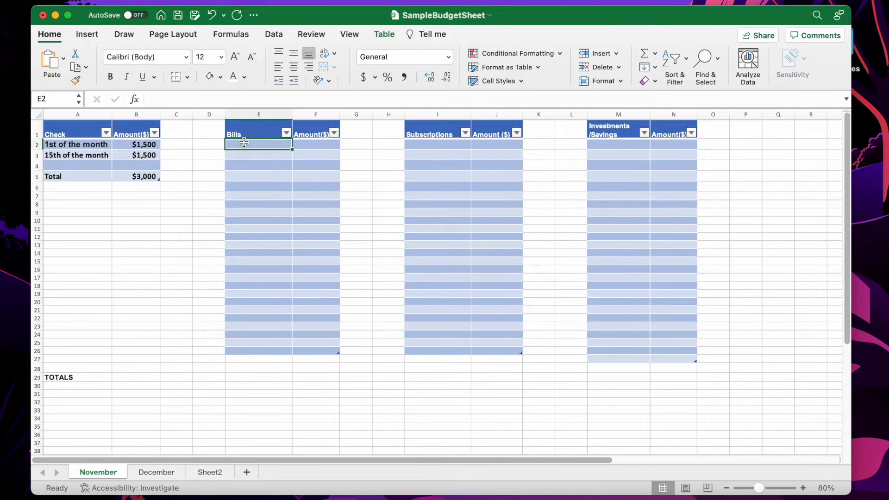
type("Mort")
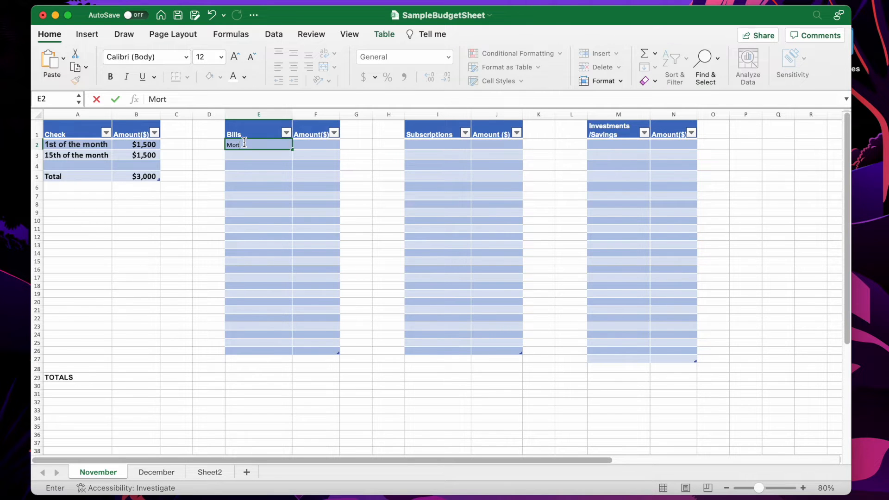
type("gage")
key("Return")
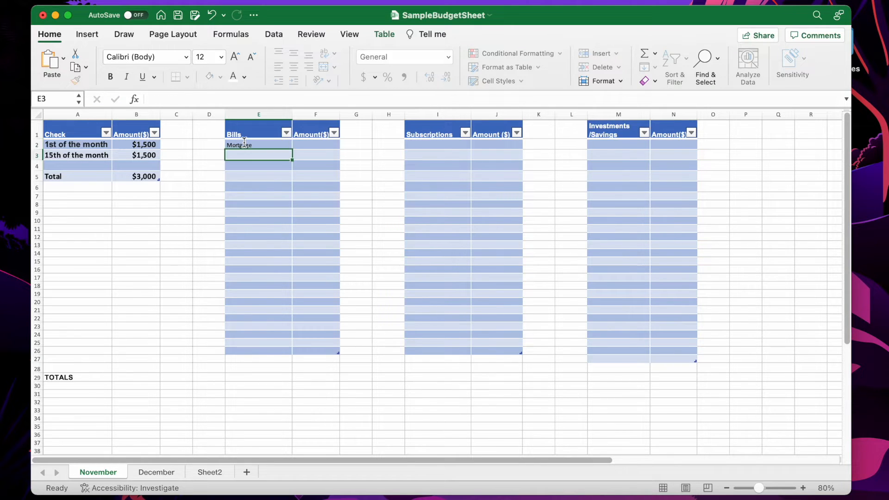
type("X")
key("BackSpace")
type("Car insurance")
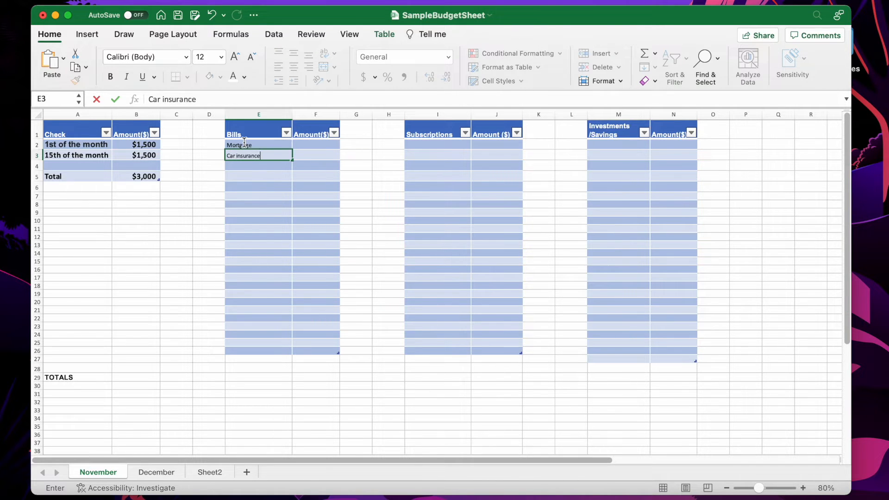
key("Return")
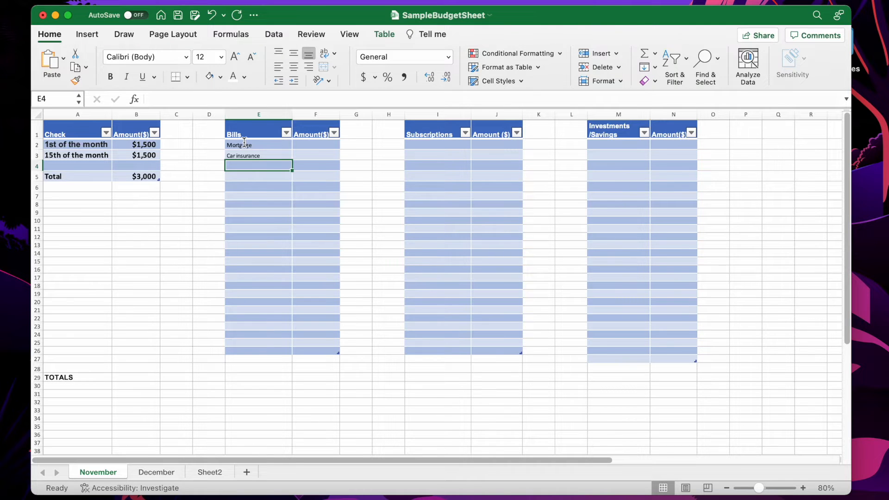
Enter the bills Electric and Gas in cells E4 and E5
type("Elect")
type("ric")
key("Return")
type("Gas")
key("Return")
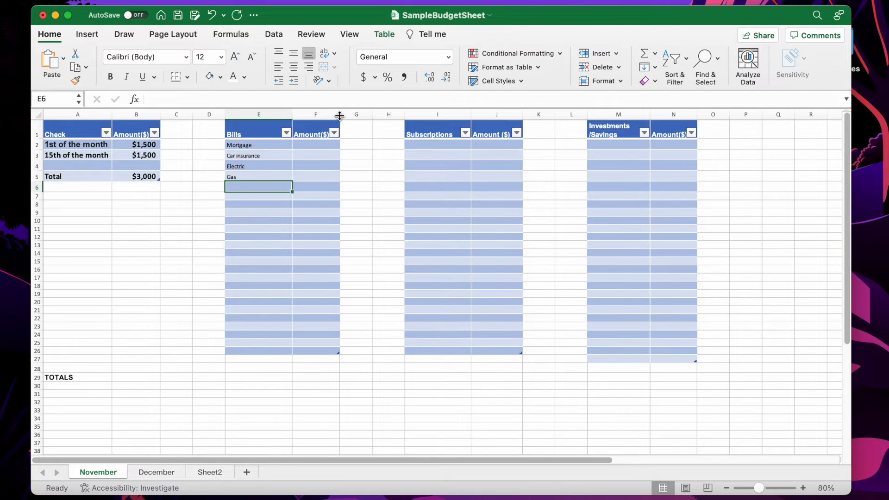
Enter bill amounts $1000 for Mortgage and $95 for Car insurance in F2:F3
left_click(307, 145)
type("$1000")
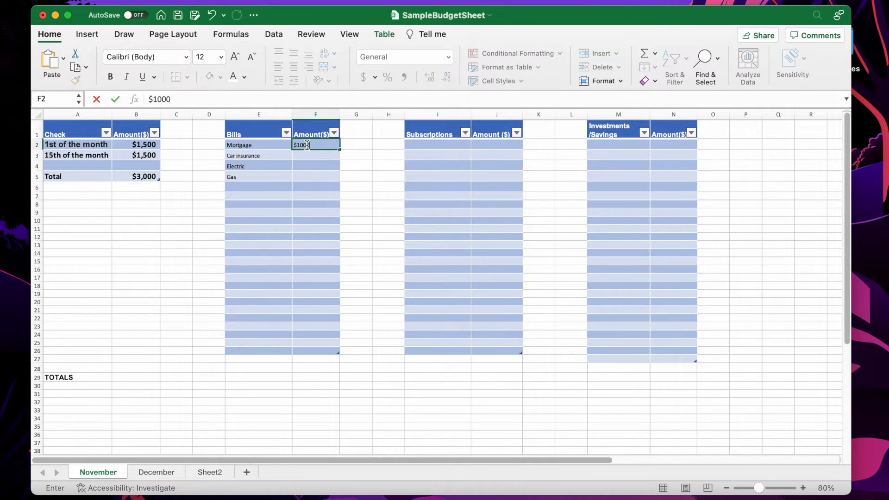
key("Return")
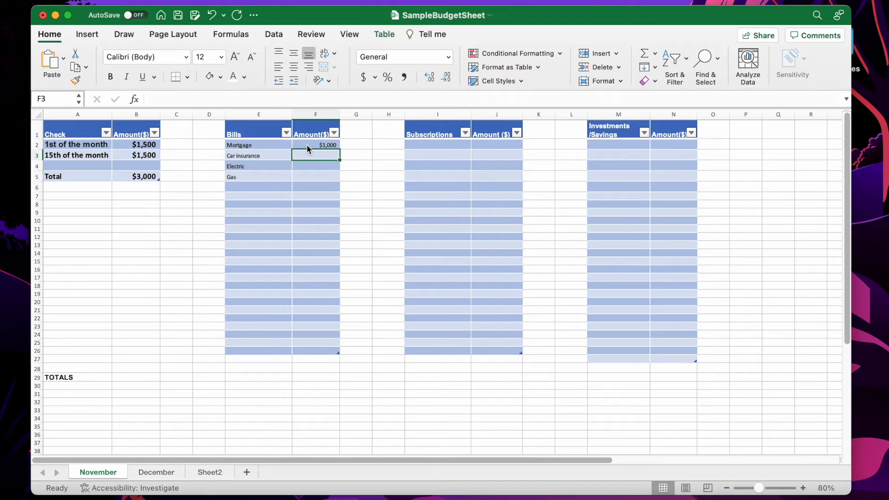
type("$")
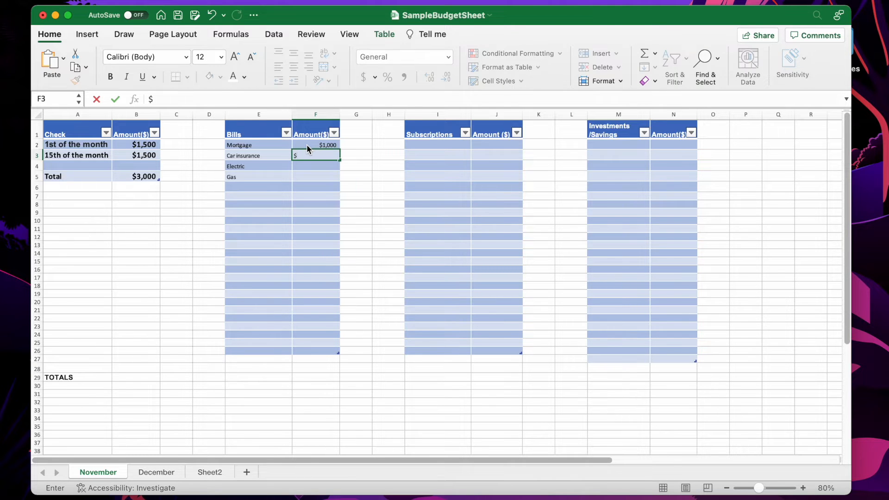
type("95")
key("Return")
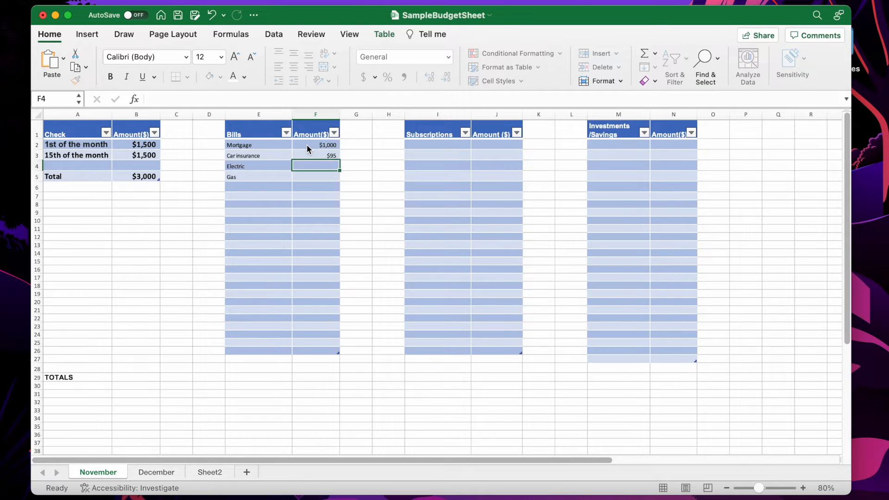
Enter bill amounts $50 for Electric and $60 for Gas in F4:F5
type("$")
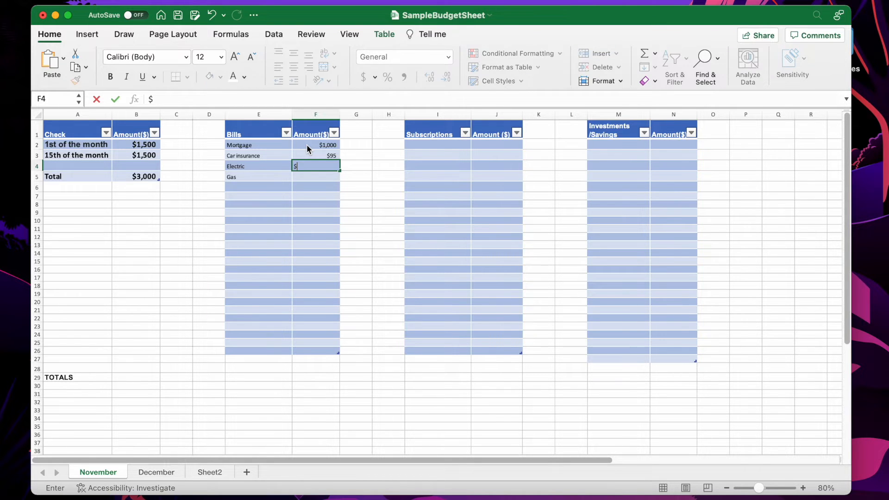
type("50")
key("Return")
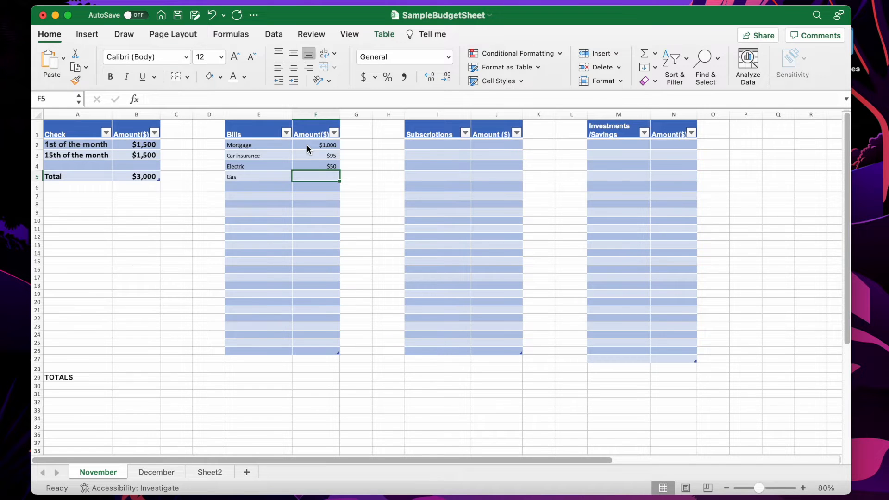
type("$60")
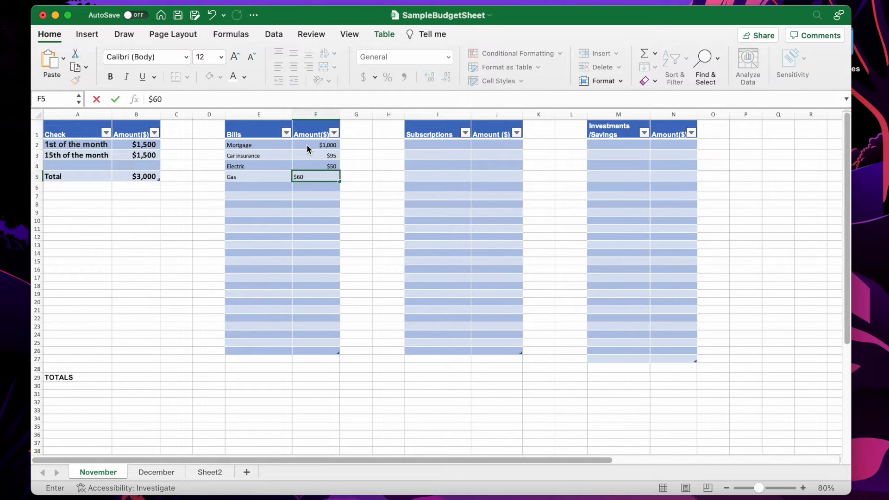
key("Return")
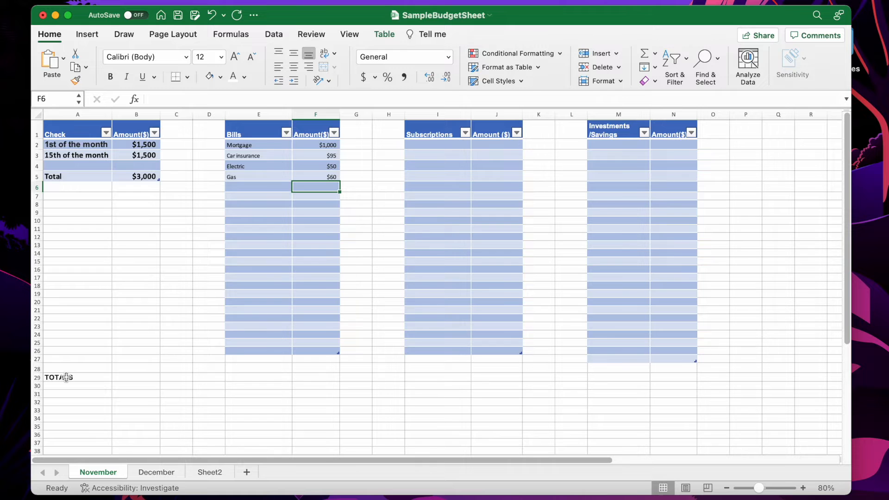
Fill the TOTALS row A29:N29 with yellow
left_click_drag(59, 377, 687, 378)
left_click(220, 78)
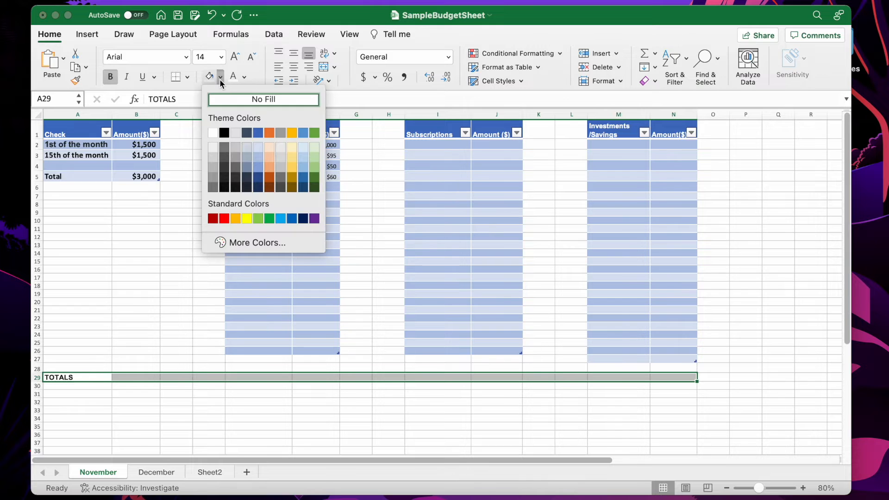
left_click(245, 219)
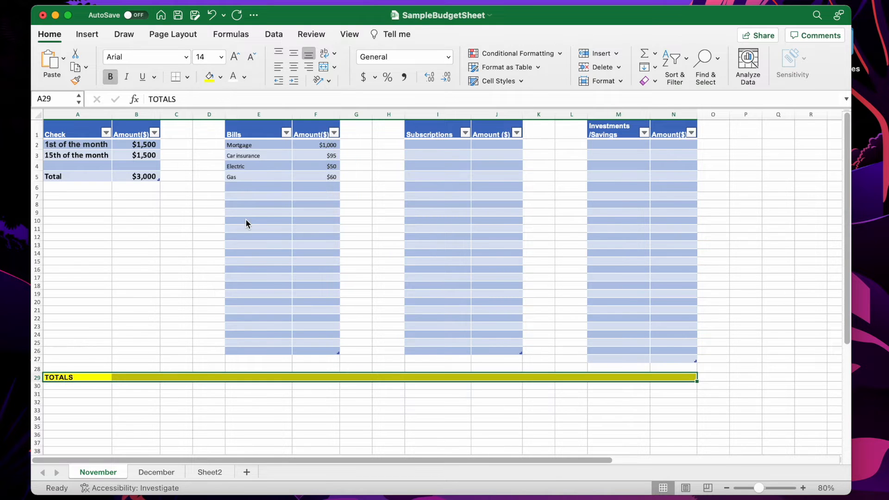
left_click(247, 380)
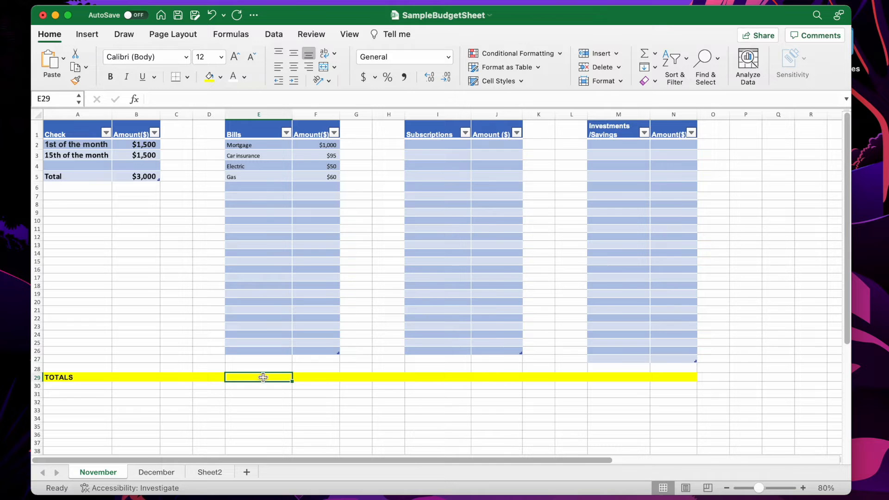
Enter a SUM formula in F29 totalling the bill amounts F2:F18
left_click(303, 376)
type("=")
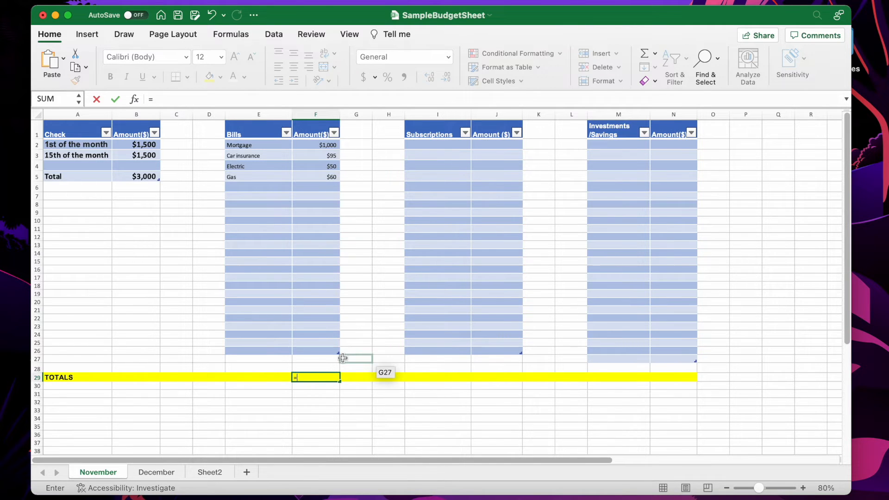
type("Sum(")
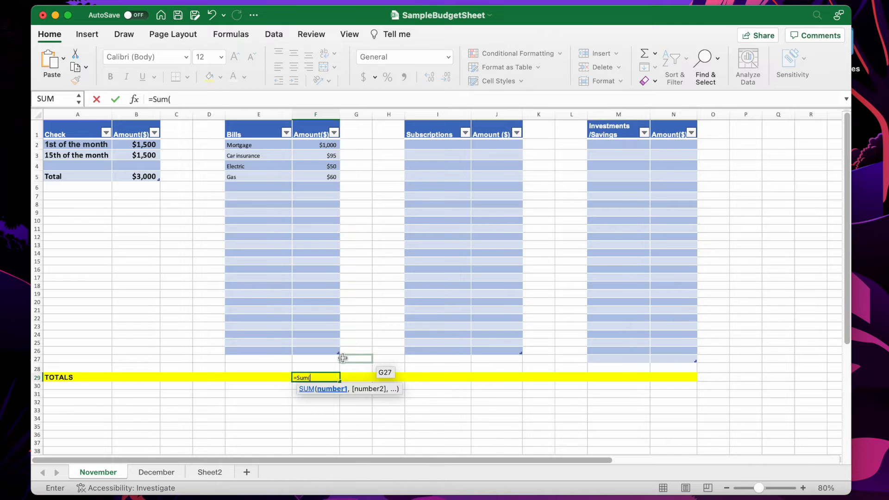
left_click_drag(323, 145, 330, 287)
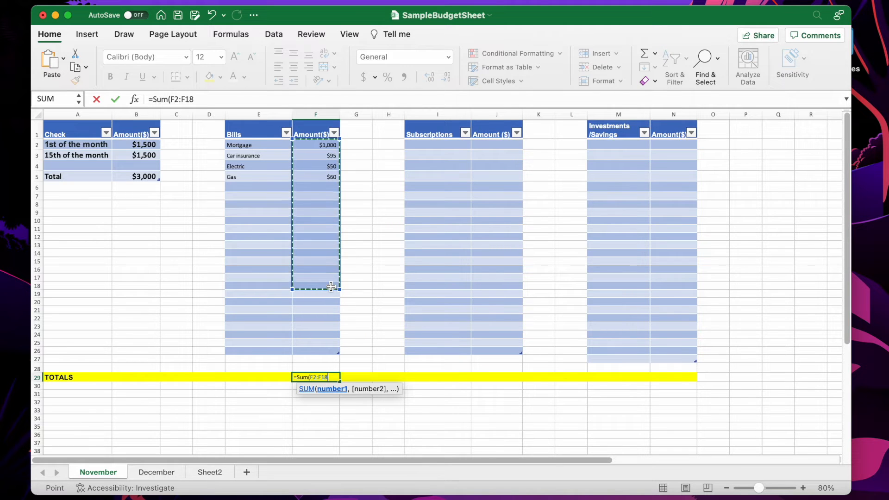
type(")")
key("Return")
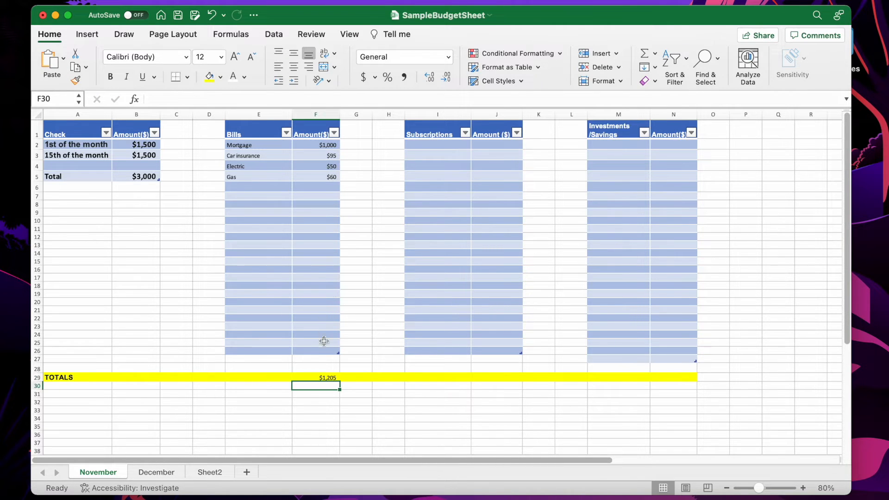
double_click(326, 377)
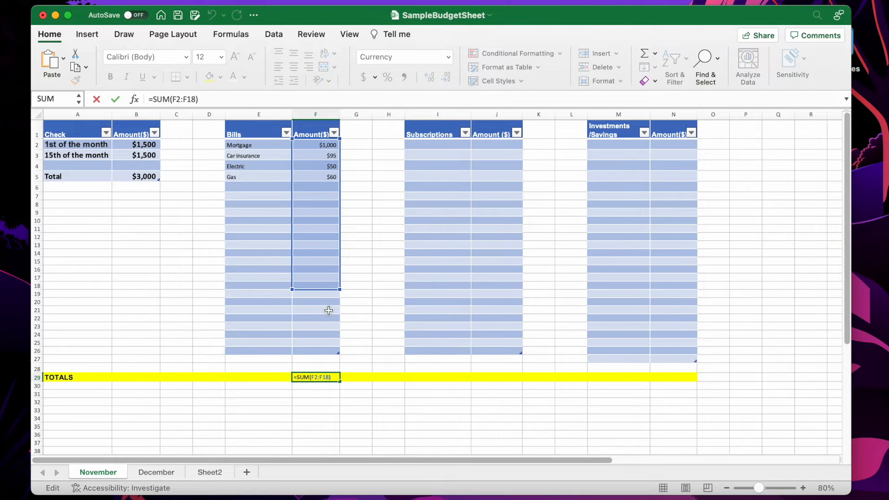
left_click(367, 318)
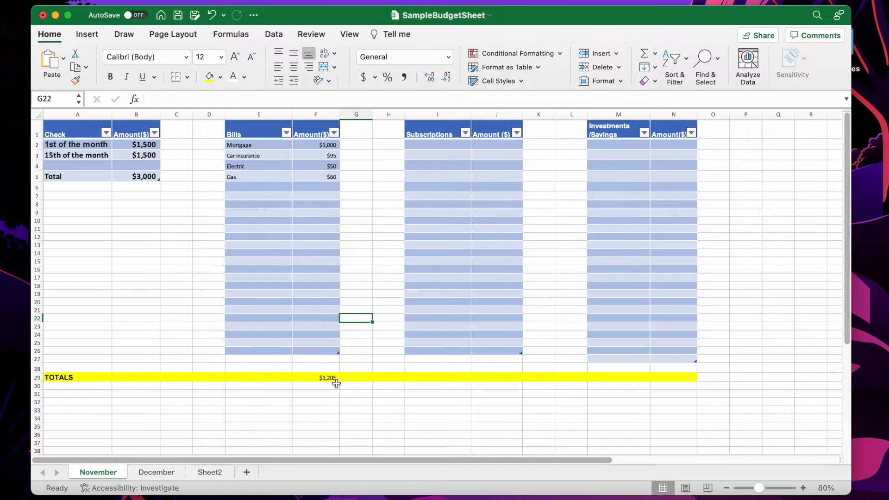
Add the bill Car payment with an amount of $170 in row 6
left_click(258, 184)
type("C")
type("ar payment")
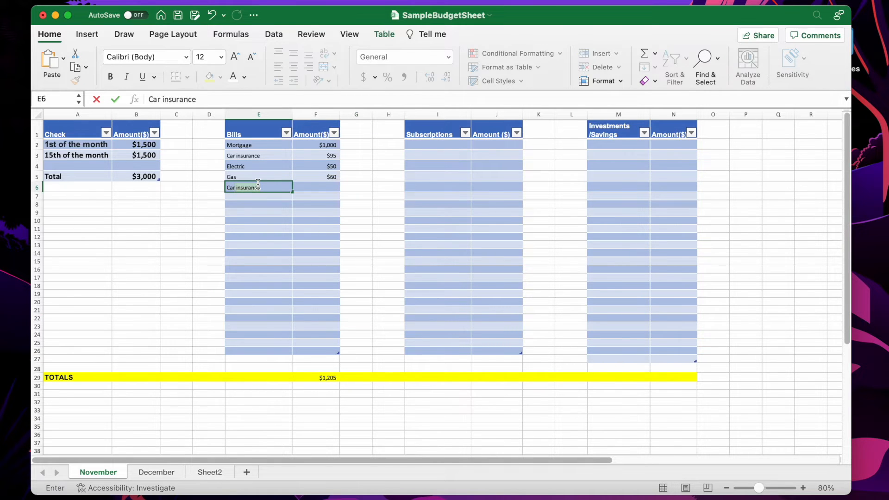
key("Tab")
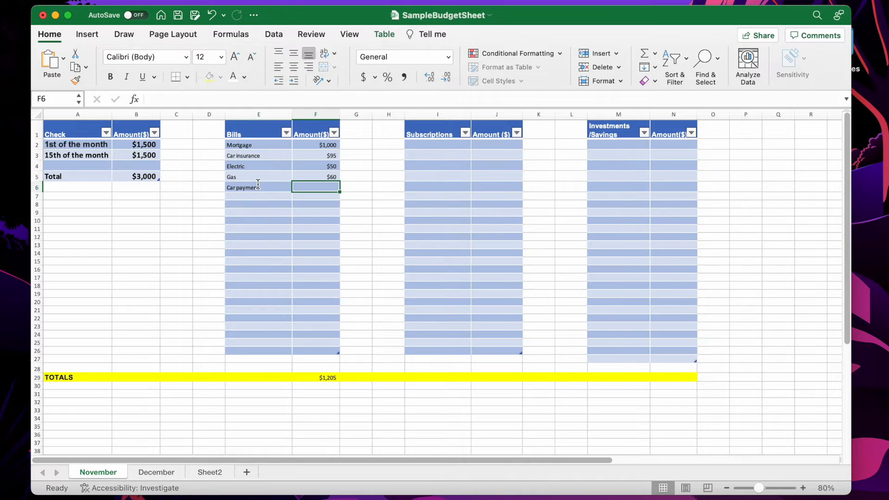
type("$170")
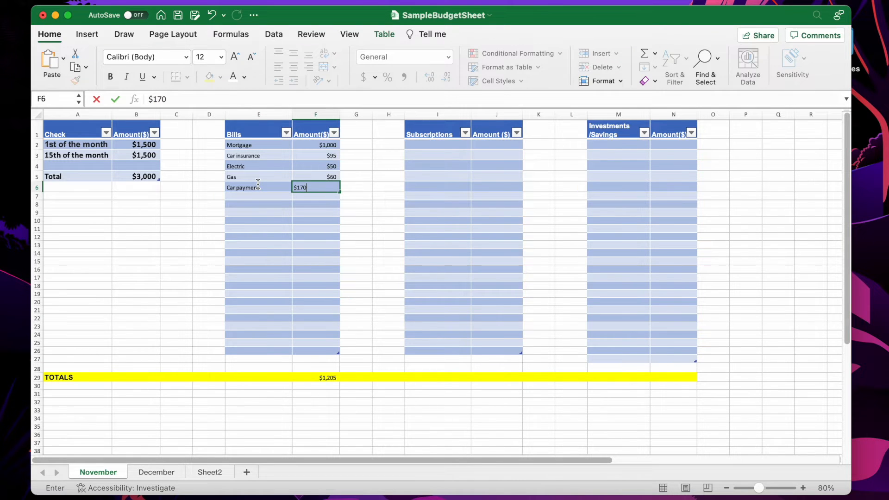
key("Return")
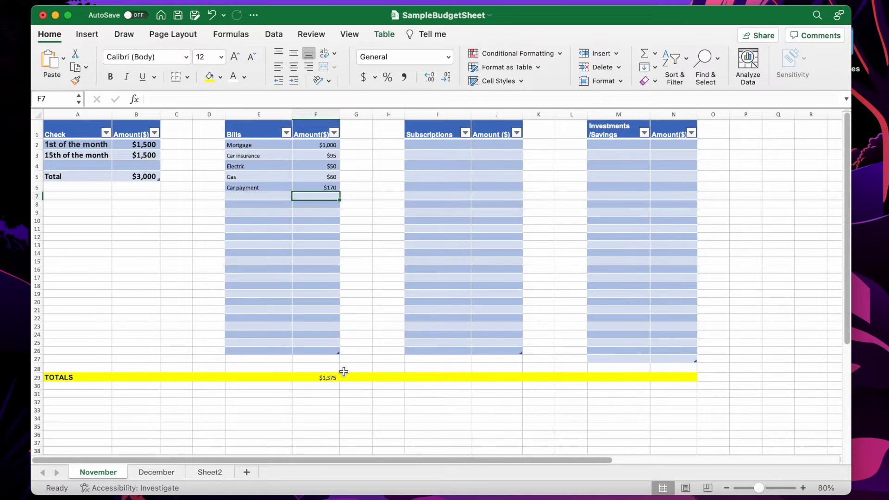
Add the subscription Netflix with an amount of $10 in I2:J2
left_click(424, 145)
type("Netflix")
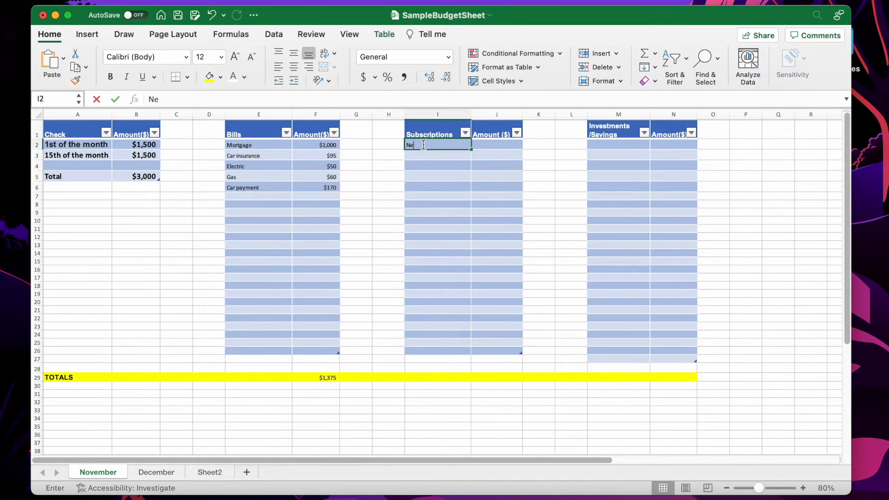
key("Tab")
type("$10")
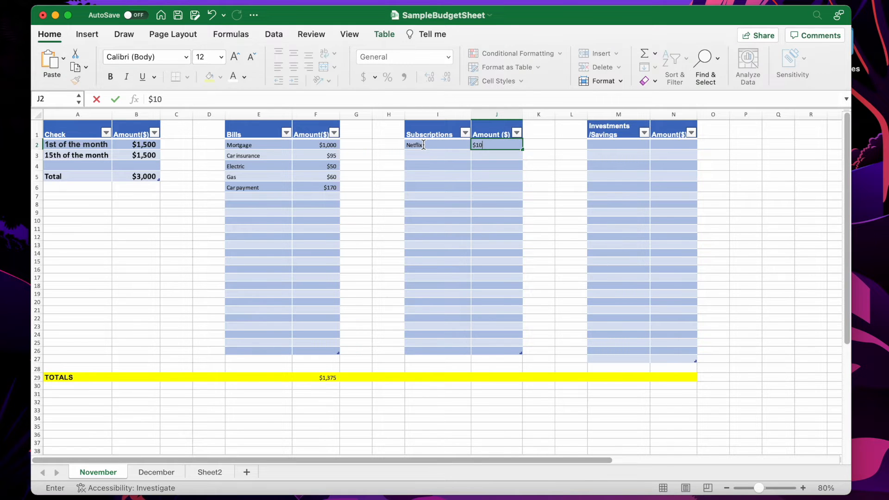
key("Return")
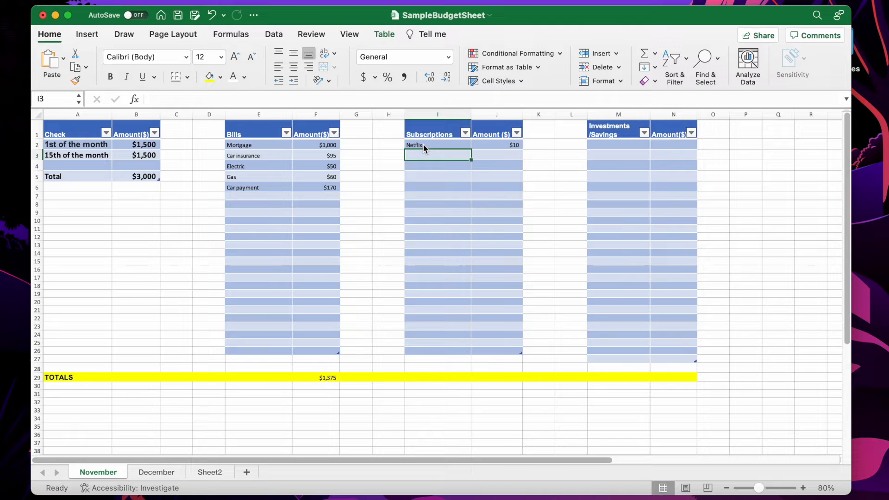
Add the subscription Apple Music with an amount of $10 in I3:J3
type("Apple Music")
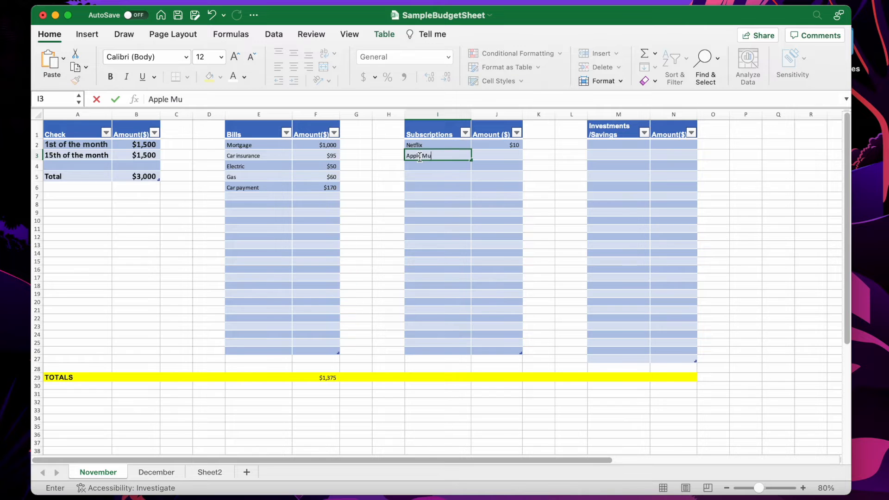
left_click(510, 155)
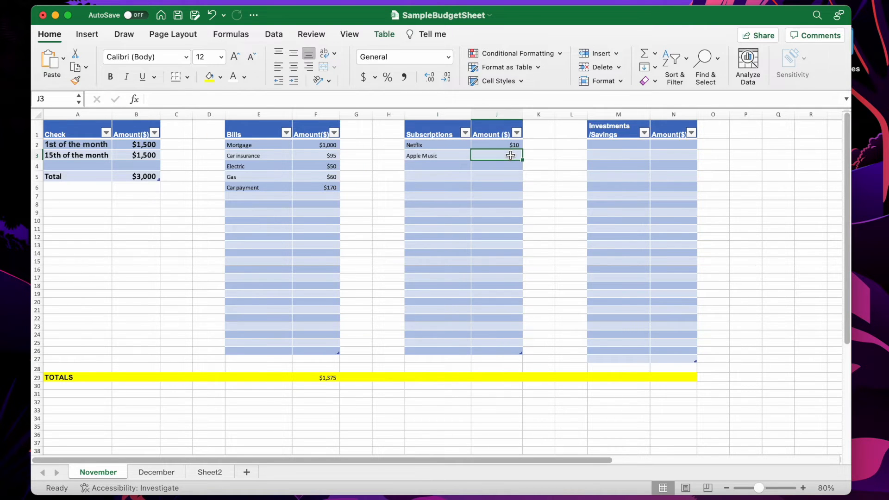
type("$10")
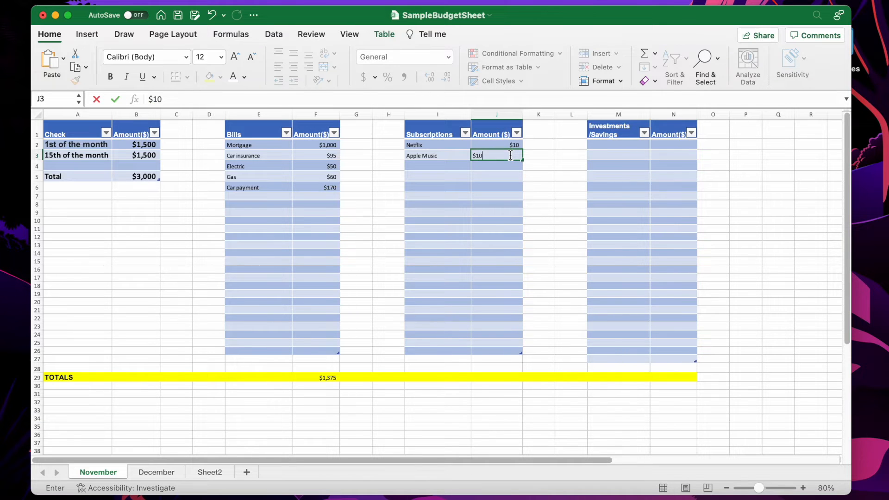
key("Return")
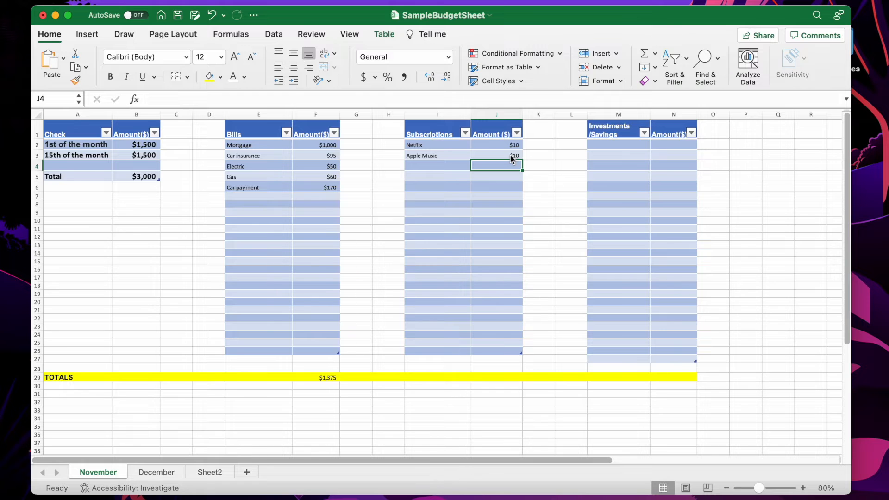
key("Left")
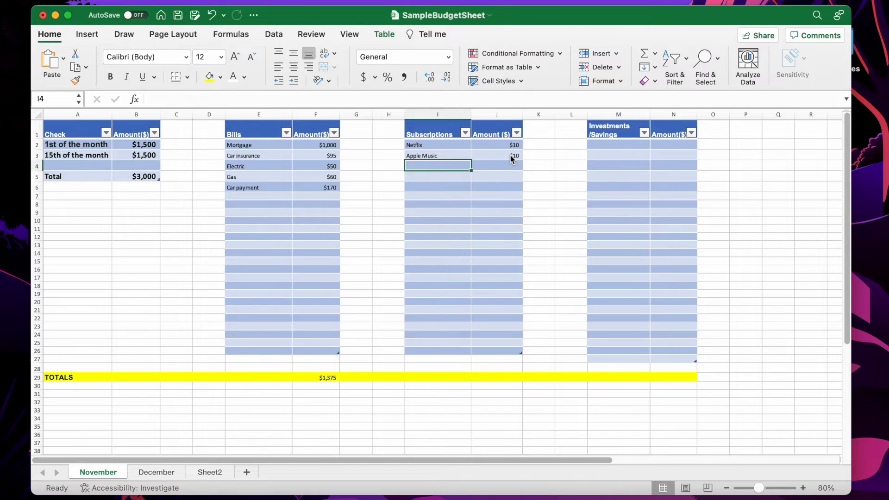
Add the bill Phone Bill with an amount of $70 in row 7
left_click(253, 197)
type("Ph")
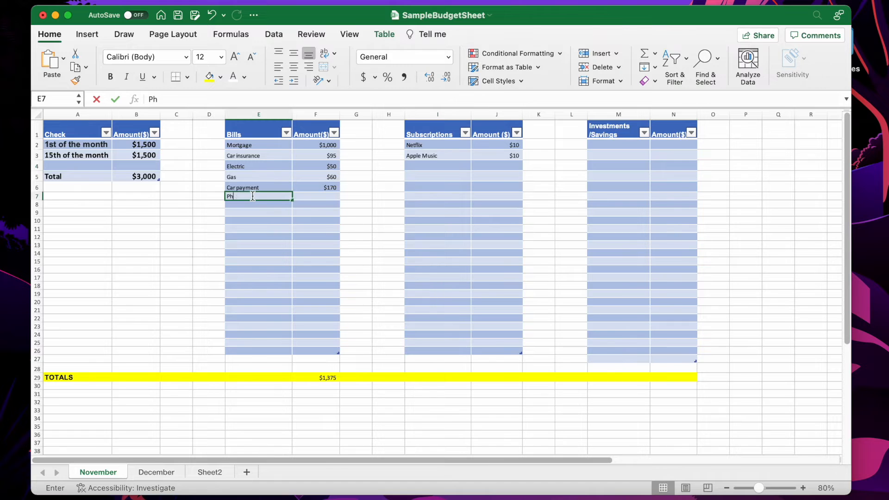
type("one Bill")
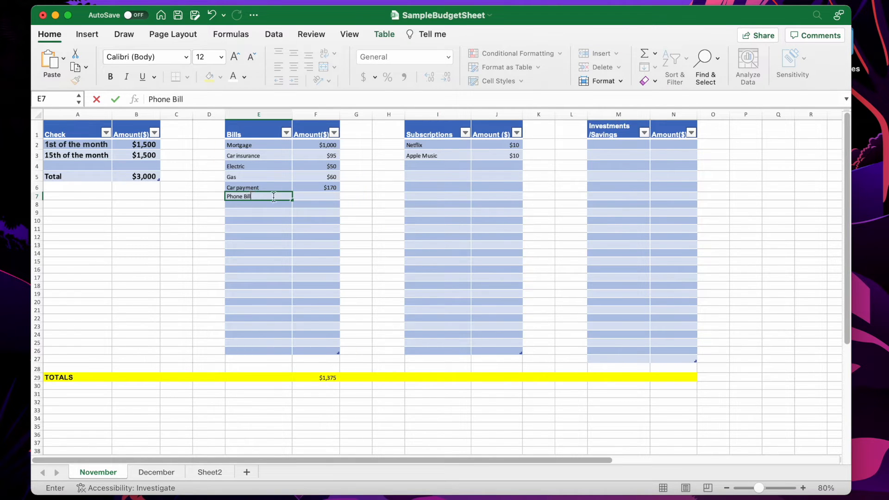
left_click(320, 198)
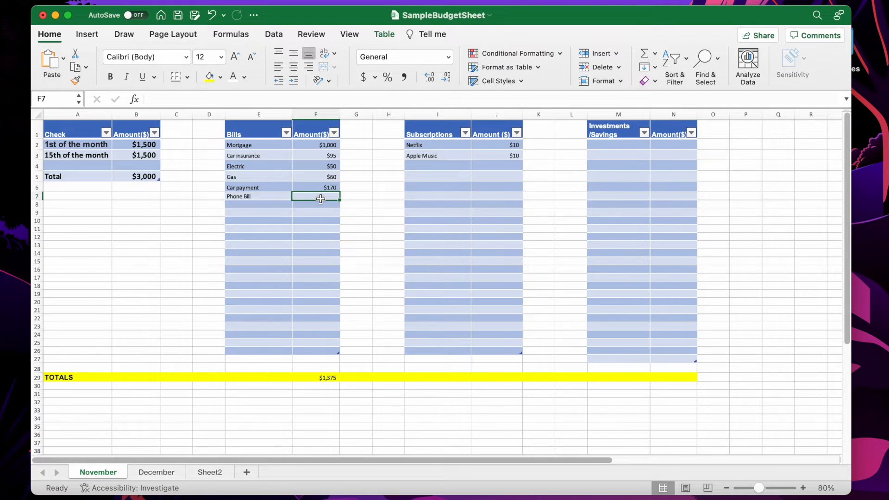
type("$70")
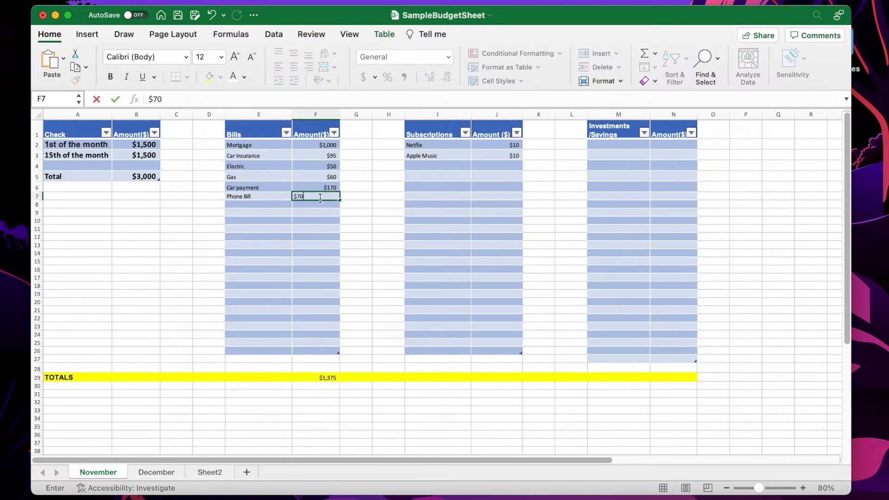
key("Return")
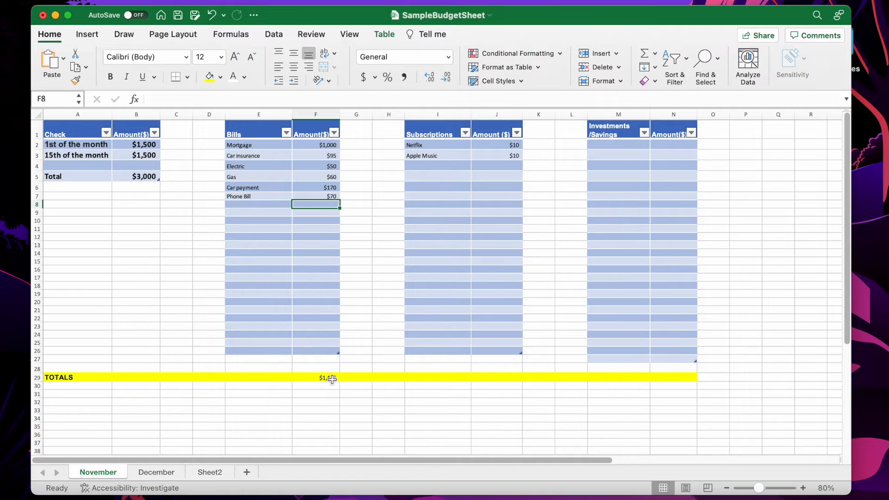
Format the TOTALS row A29:N29 as 16 pt Arial
left_click_drag(81, 377, 673, 368)
left_click(76, 377)
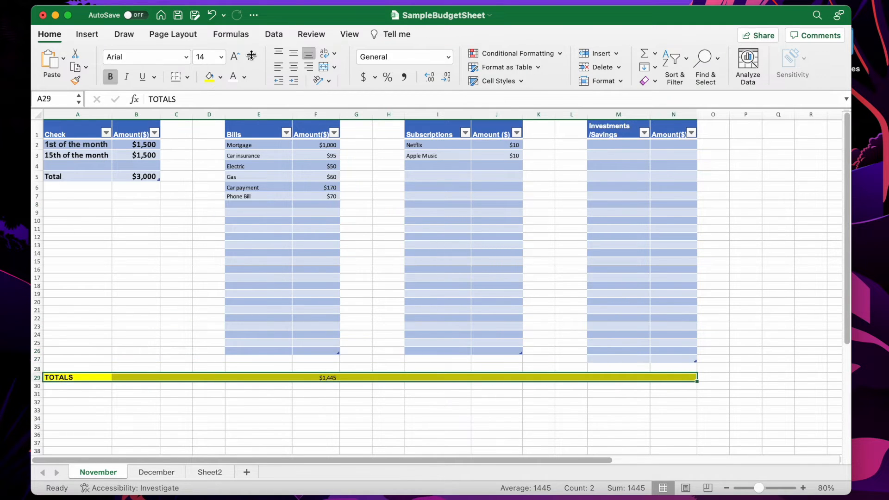
left_click(221, 56)
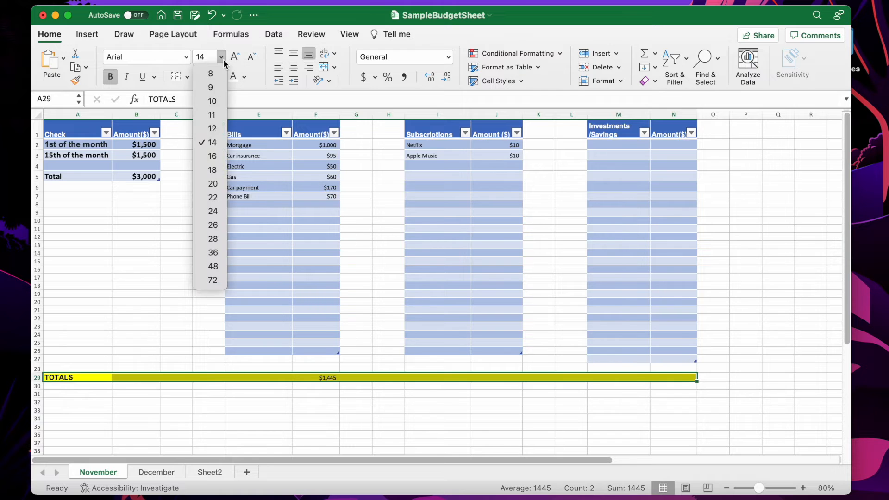
left_click(212, 156)
left_click(185, 56)
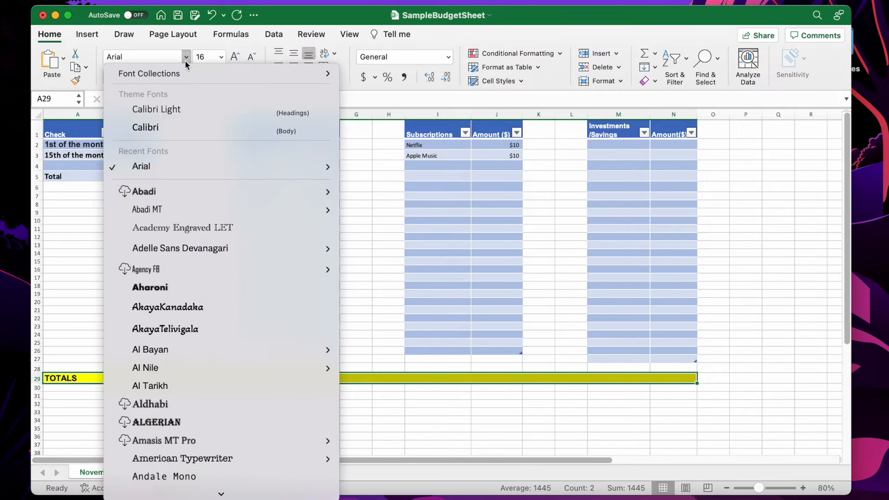
left_click(165, 168)
left_click(474, 388)
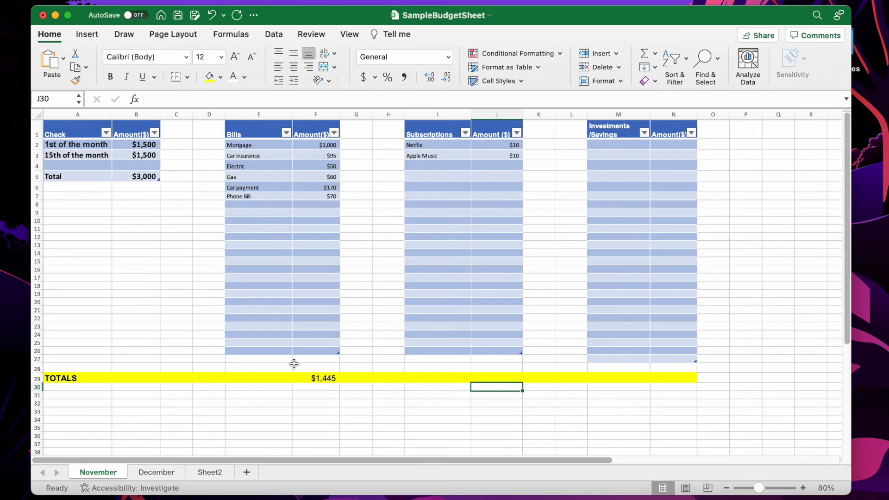
left_click_drag(324, 377, 666, 377)
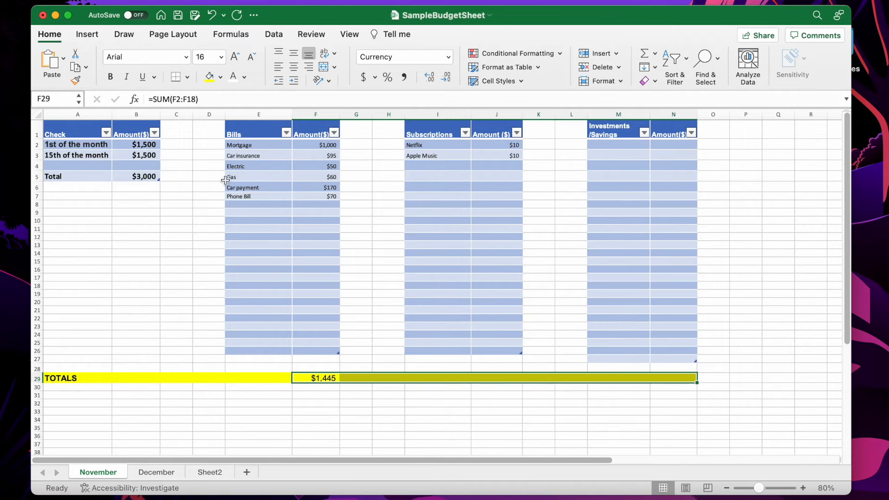
Make the totals row cells bold
left_click(110, 77)
left_click(378, 271)
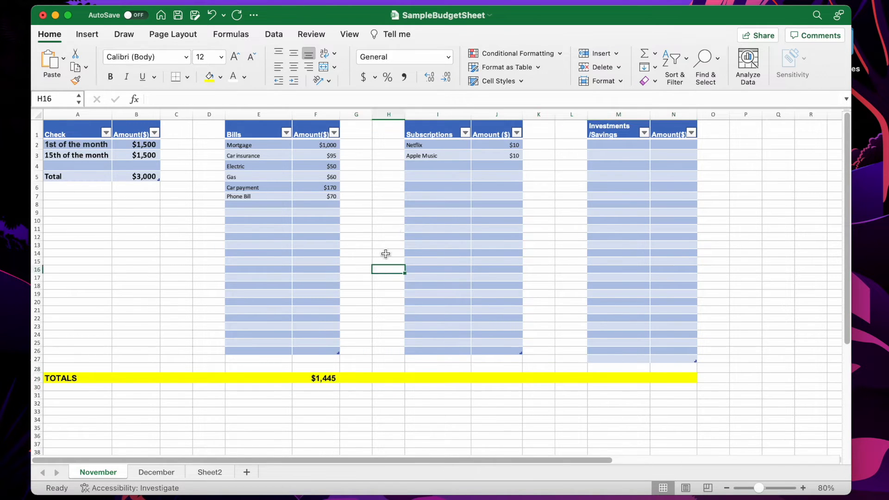
left_click_drag(233, 143, 506, 236)
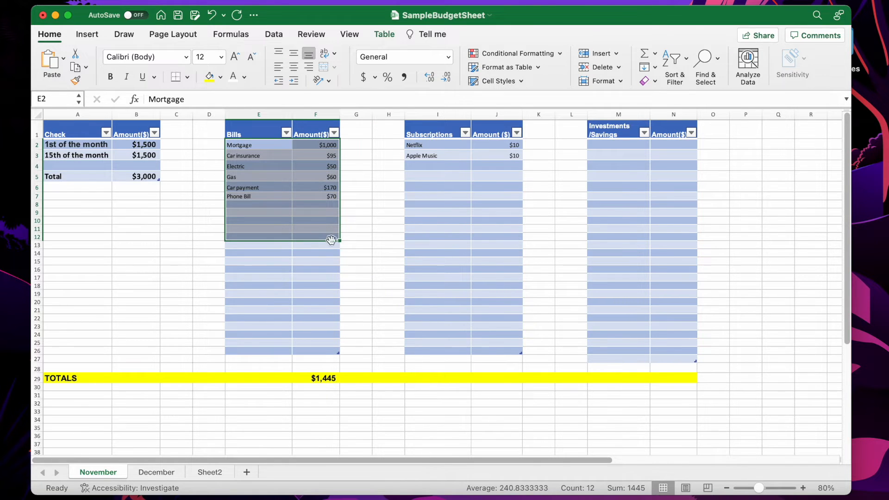
left_click_drag(340, 241, 683, 303)
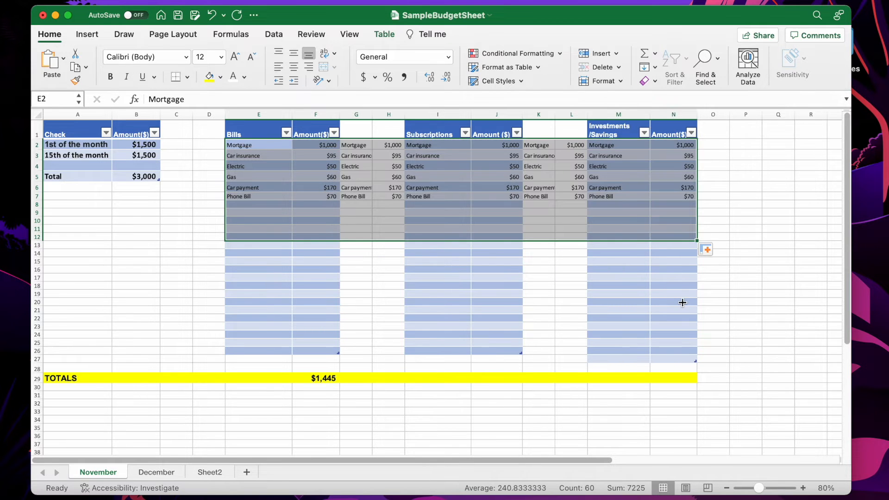
key("super+z")
left_click(329, 198)
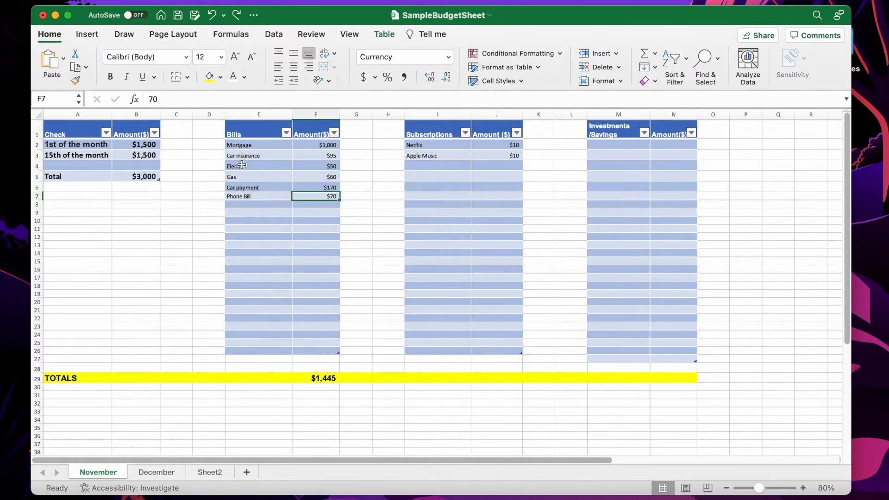
Set the font size of the Bills entries in E2:F12 to 16 pt
left_click(228, 144)
left_click_drag(242, 151, 399, 238)
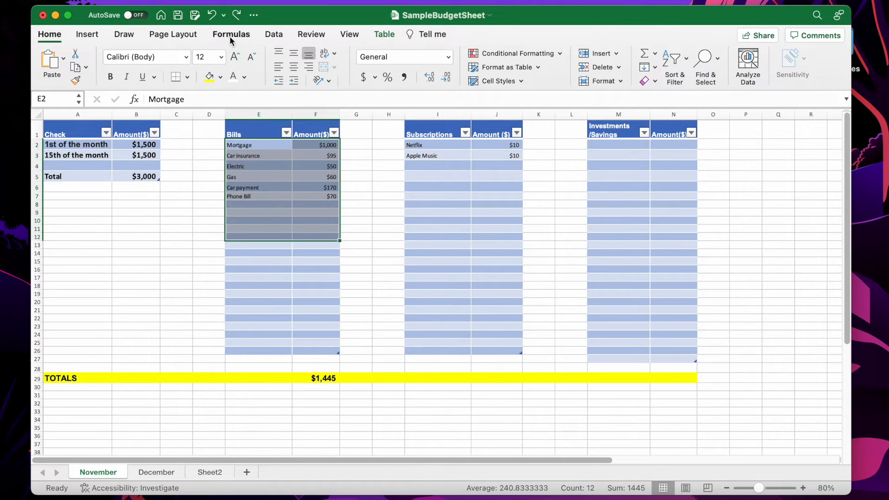
left_click(221, 57)
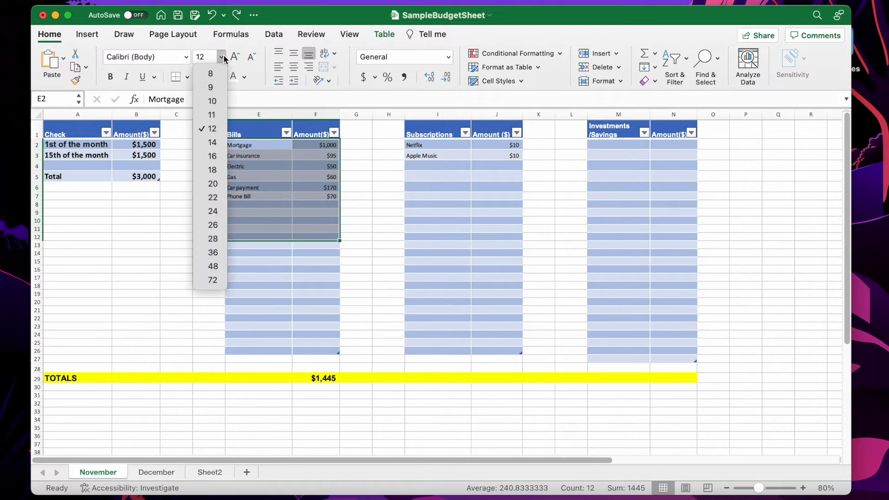
left_click(215, 156)
Set the font size of the Subscriptions entries in I2:J15 to 16 pt
left_click(421, 145)
left_click_drag(420, 144, 504, 278)
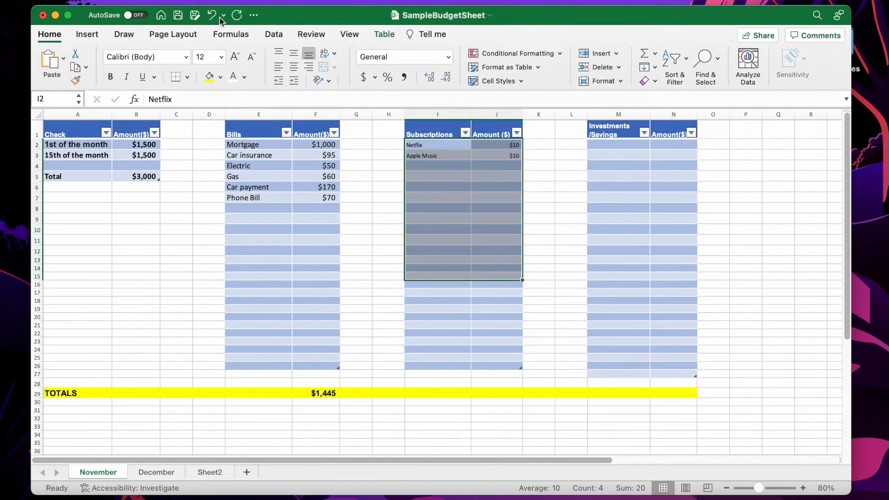
left_click(221, 57)
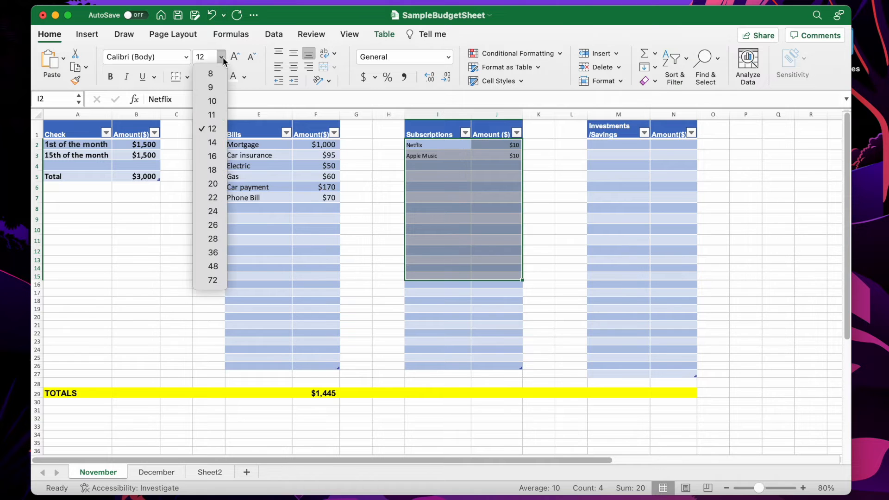
left_click(221, 161)
Set the font size of the Investments/Savings entries in M2:N12 to 16 pt
left_click_drag(597, 145, 662, 253)
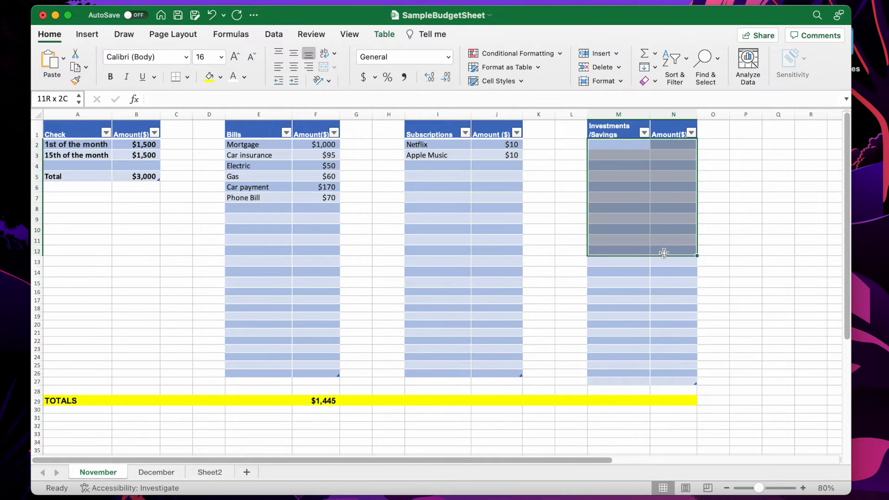
left_click(222, 57)
left_click(221, 163)
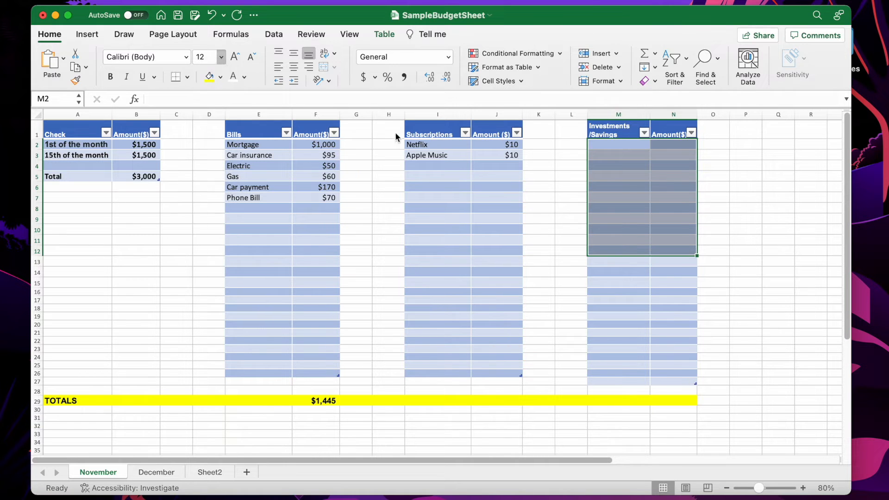
Enter the formula =sum(J2:J18) in J29 to total the subscription amounts
left_click(425, 170)
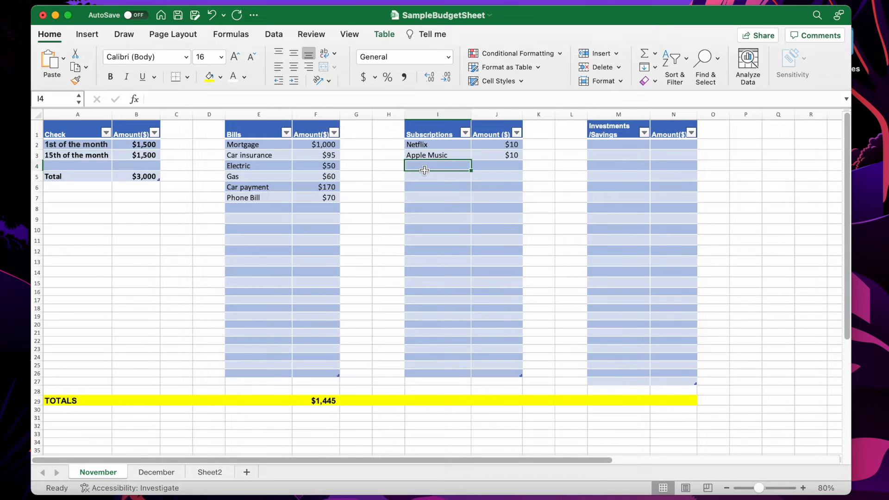
left_click(486, 401)
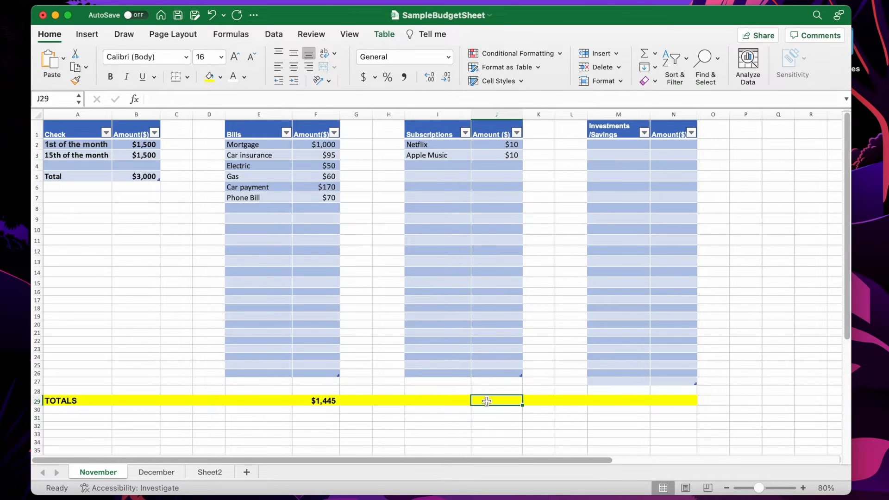
type("=")
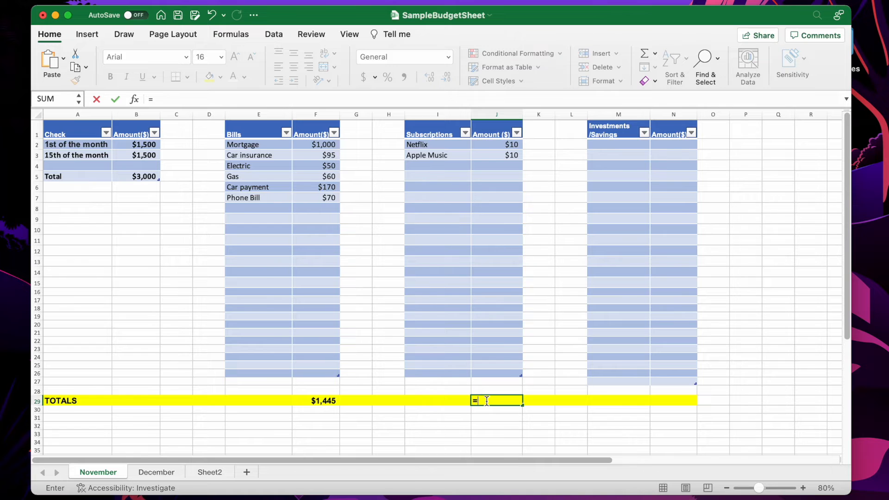
type("sum(")
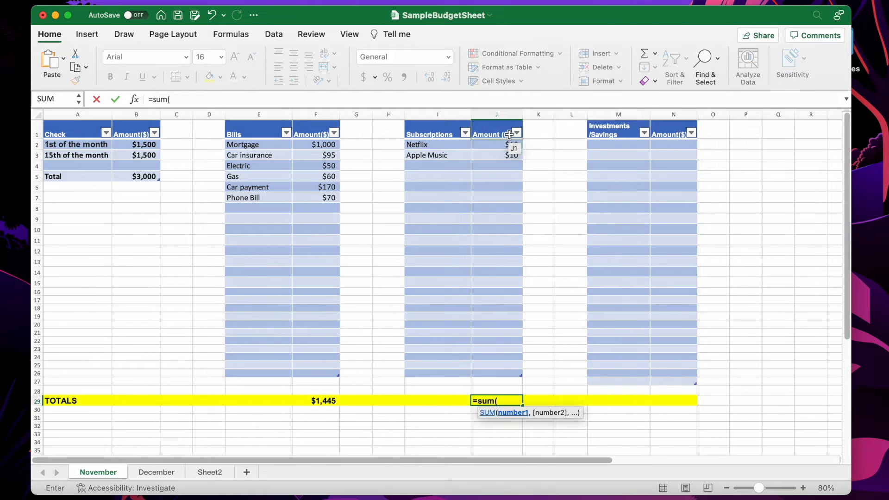
left_click_drag(509, 145, 516, 310)
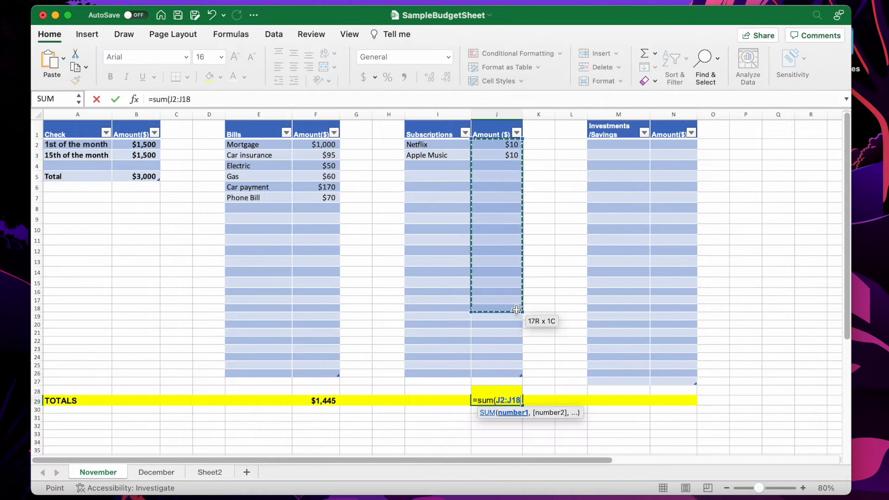
type(")")
key("Return")
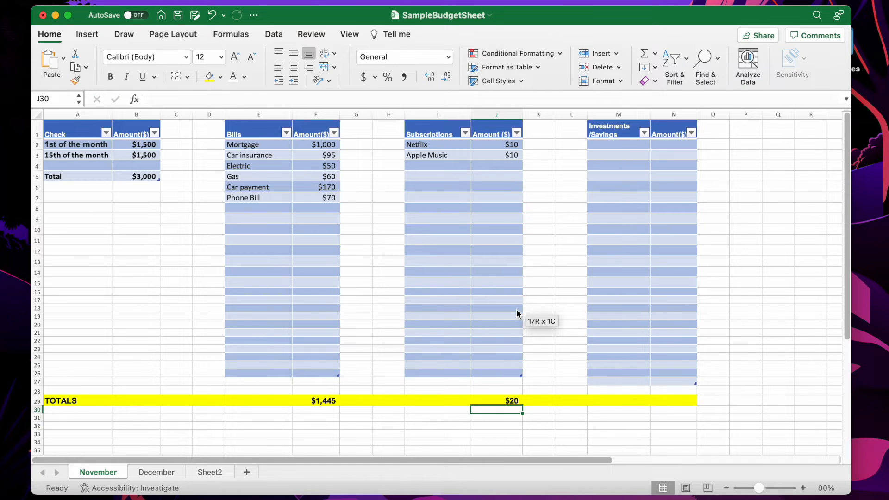
left_click(495, 402)
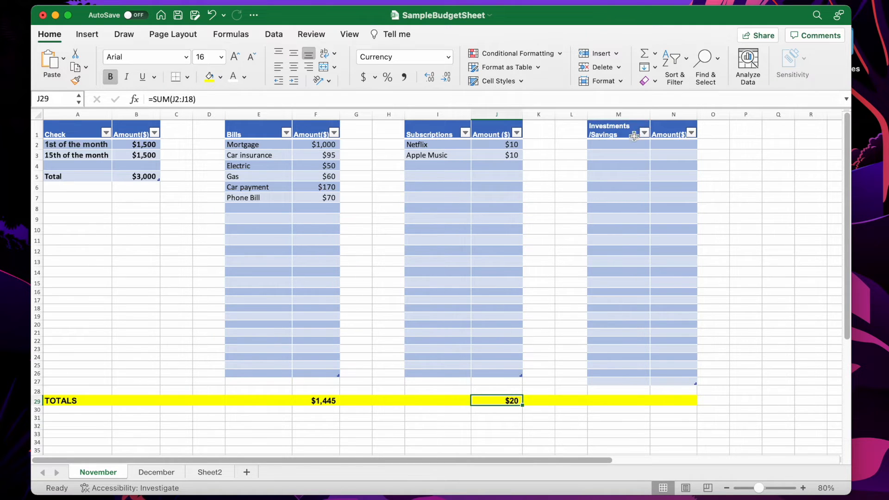
Enter Saving as the first Investments/Savings item in M2
left_click(616, 146)
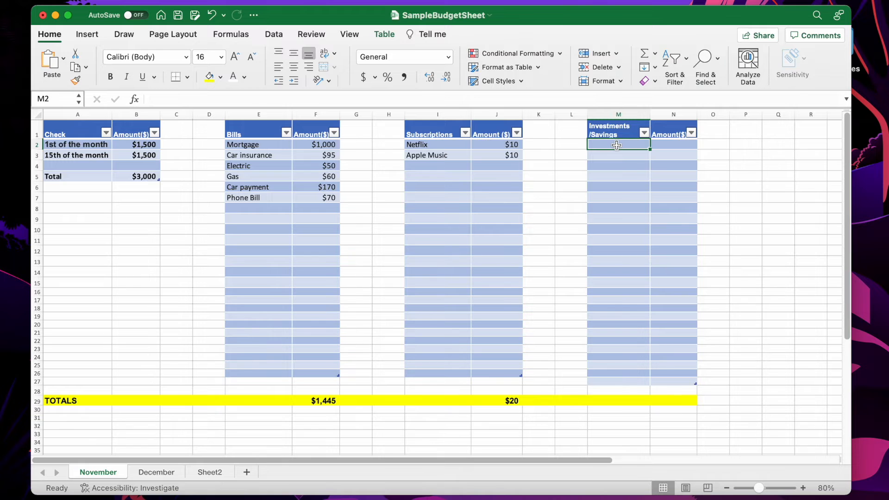
type("Saving")
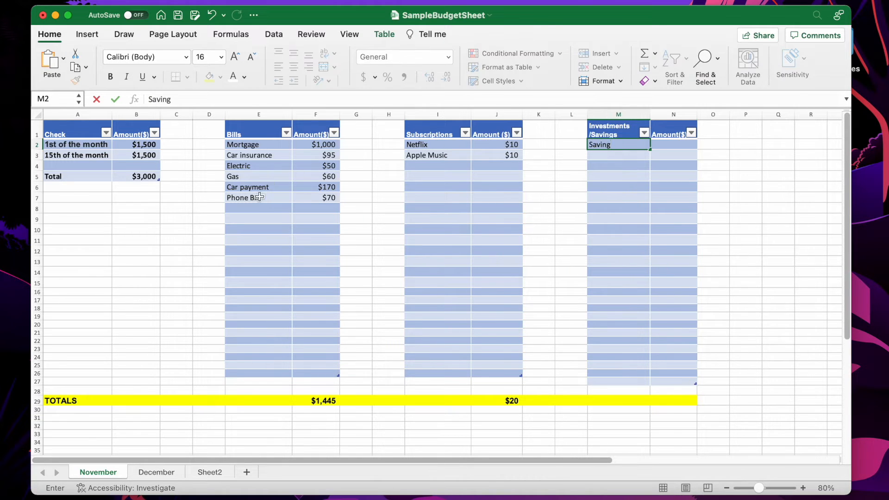
left_click(259, 208)
Add the bill Grocery with an amount of $350 in row 8
type("Grocery")
key("Tab")
type("$")
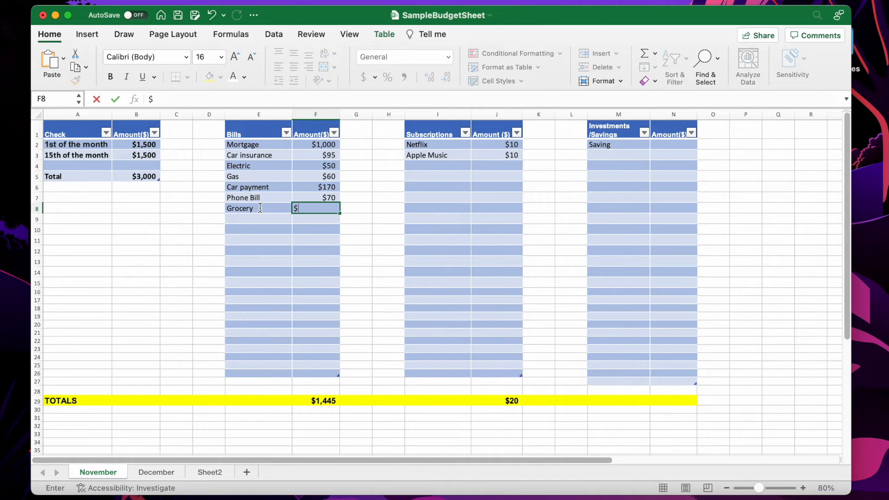
type("350")
key("Return")
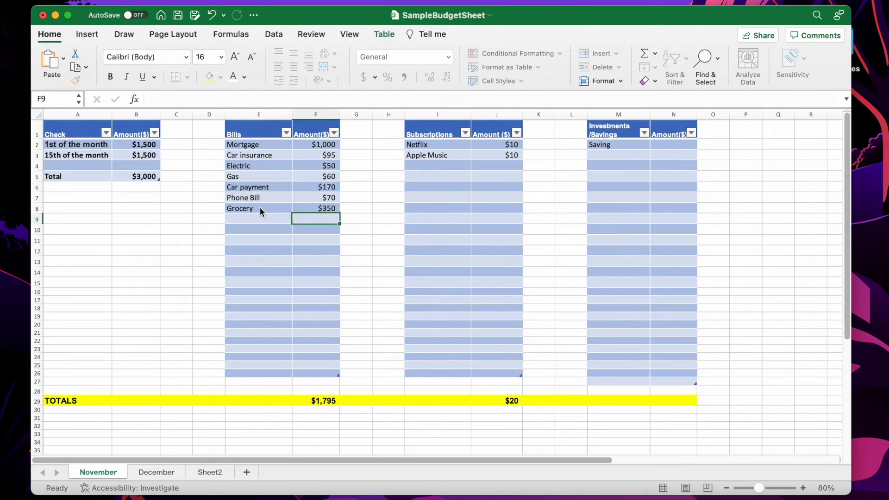
Change M2 to Savings Acct and enter its amount of $250 in N2
left_click(623, 144)
double_click(623, 144)
type("s Acct")
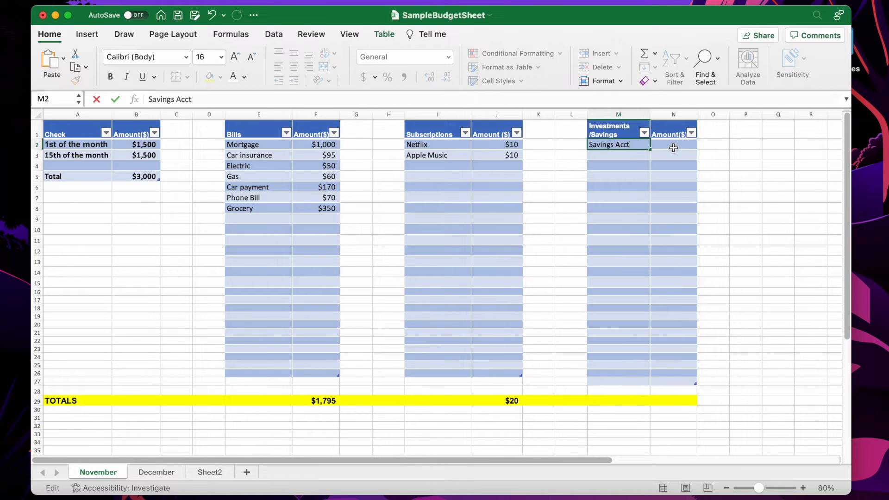
left_click(673, 146)
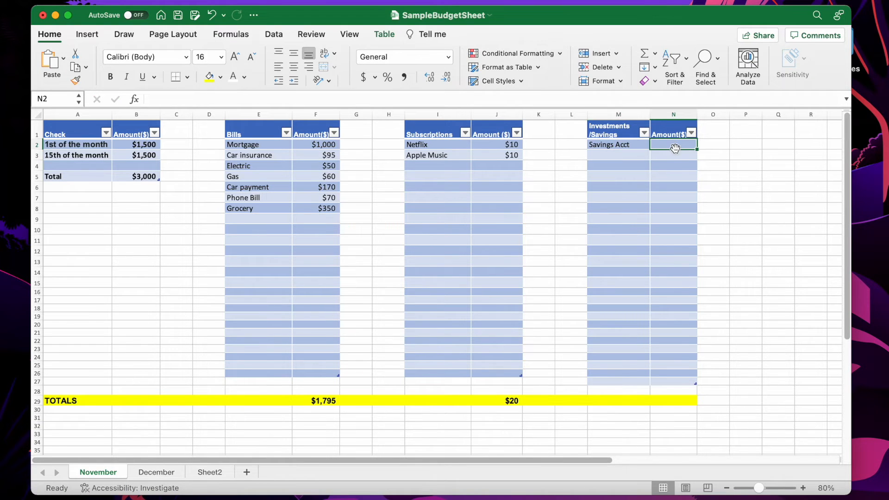
type("$250")
key("Return")
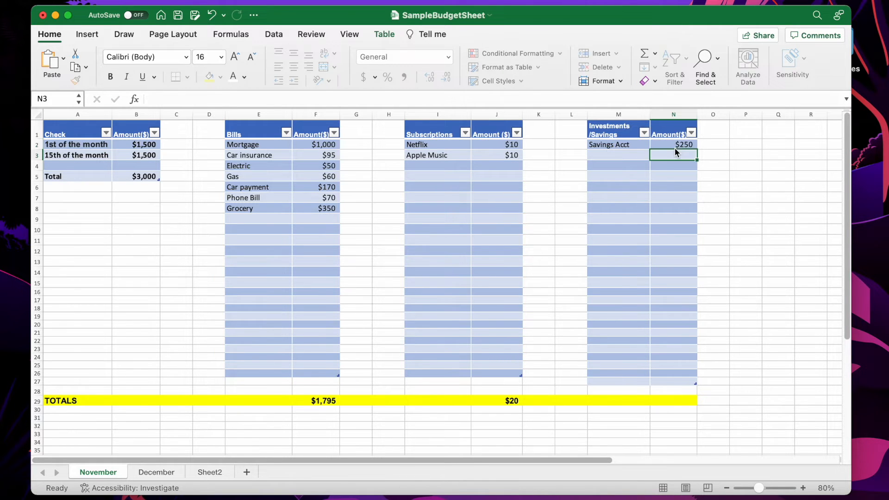
Add Vanguard Roth IRA in M3 and autofit the width of column M
left_click(615, 156)
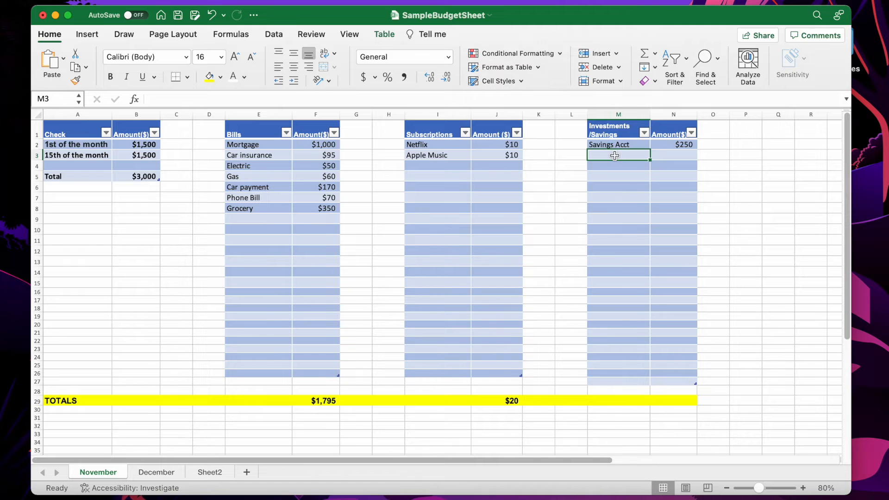
type("I")
key("BackSpace")
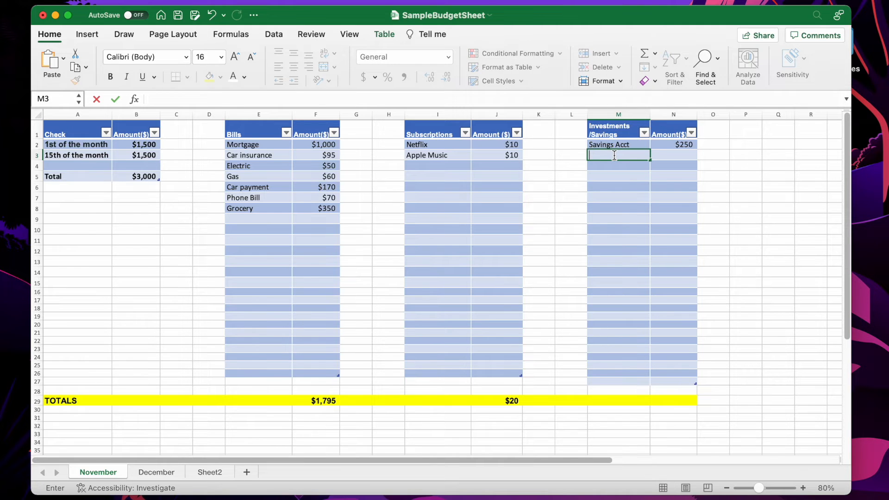
type("Vanguard Roth IRA")
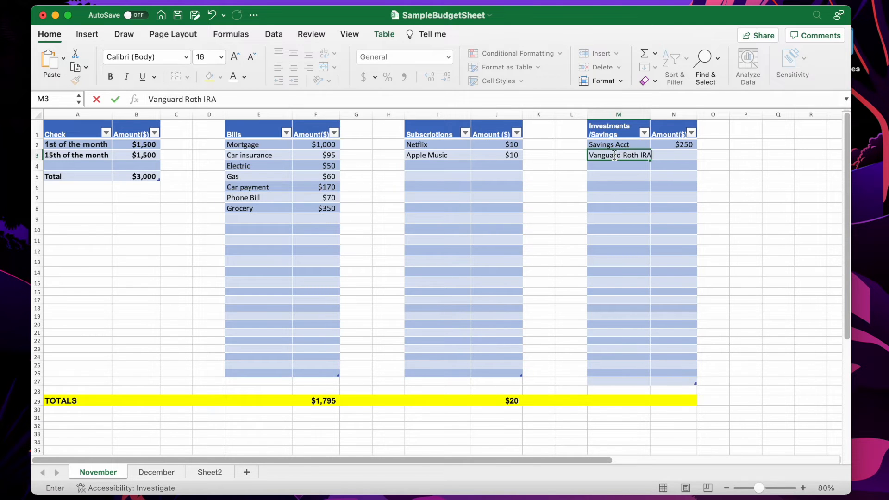
left_click(646, 115)
double_click(648, 115)
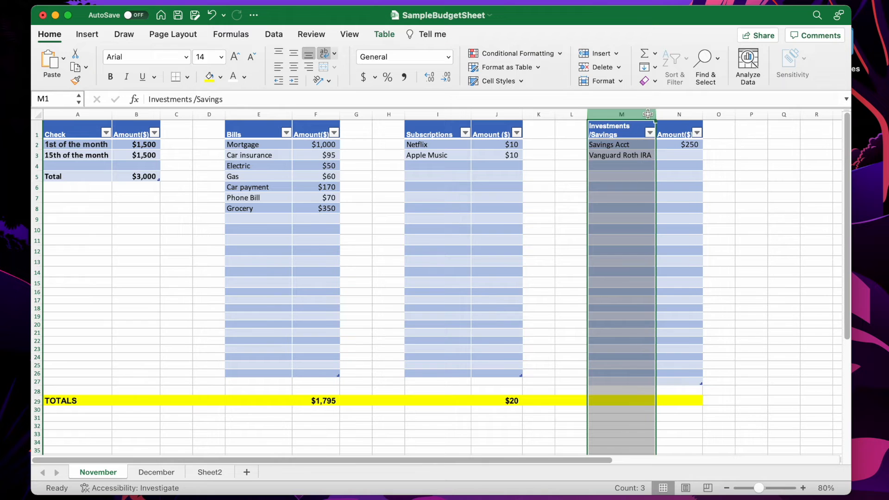
Add Fidelity Brokerage Account as the third investment item in M4
left_click(601, 166)
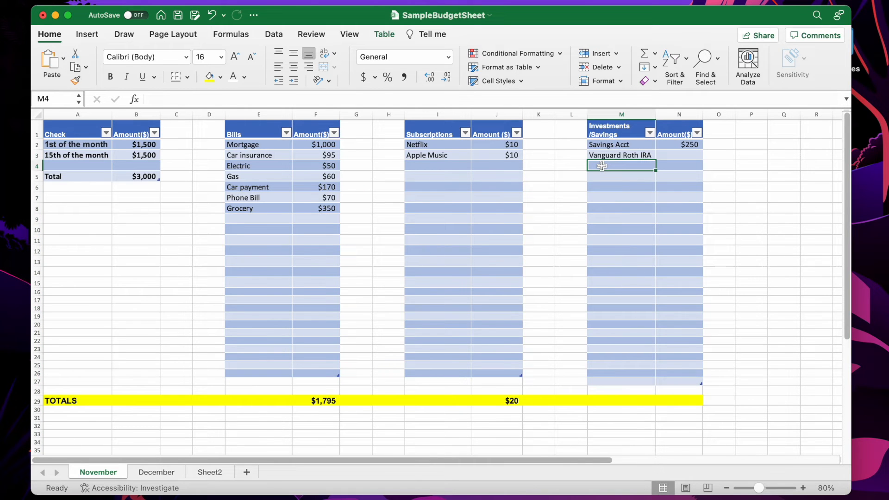
type("Fidel")
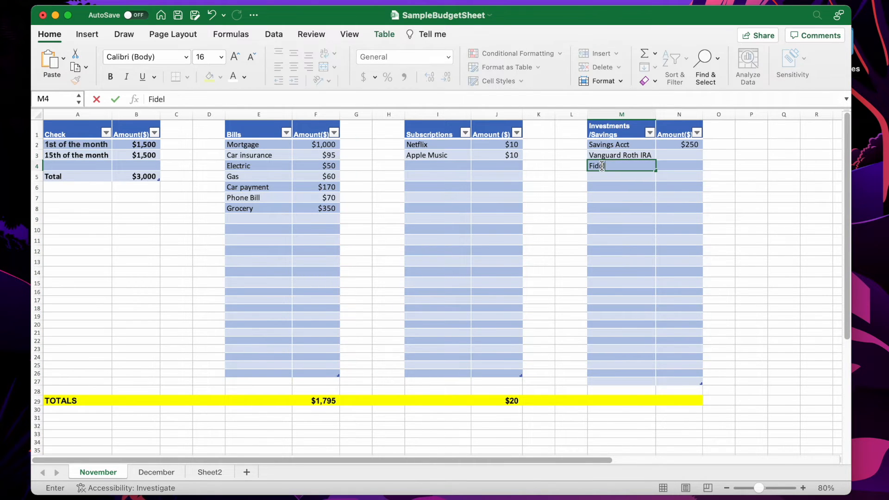
type("ity Brokerage Account")
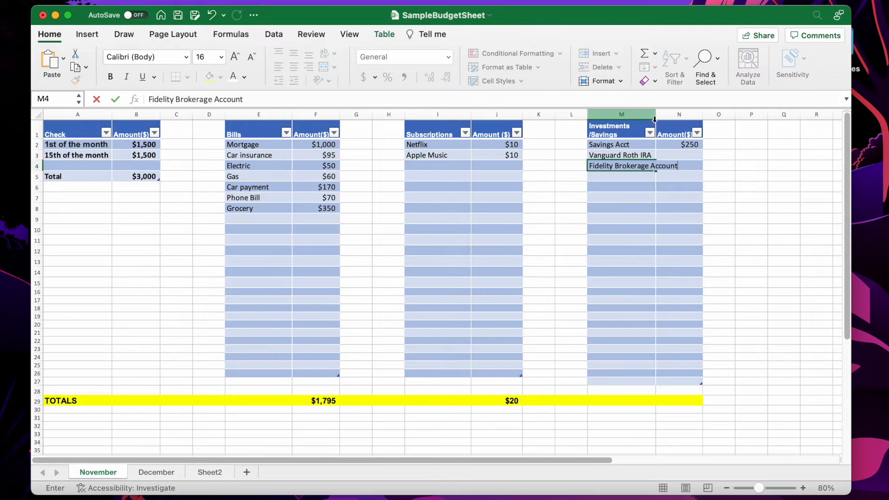
Widen column M so the Investments/Savings header fits on one line
left_click(657, 116)
left_click_drag(656, 115, 682, 114)
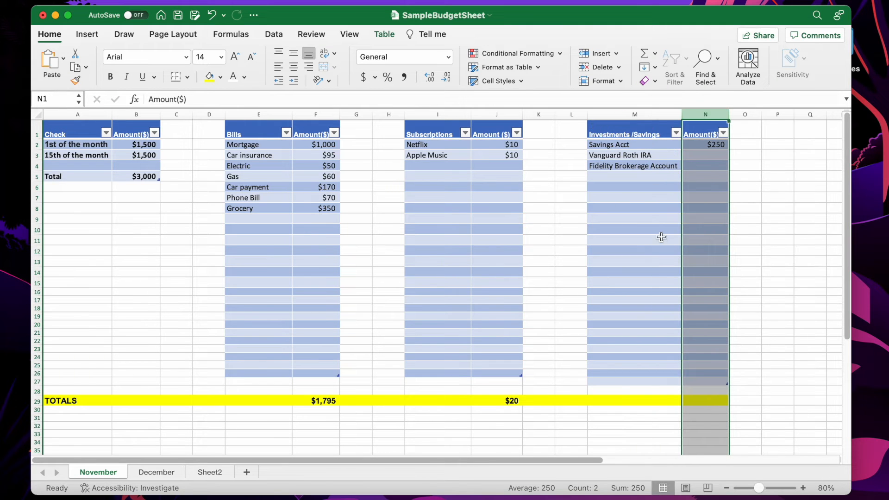
left_click(661, 237)
Enter $100 as the amount for both Vanguard Roth IRA and Fidelity Brokerage Account
left_click(710, 155)
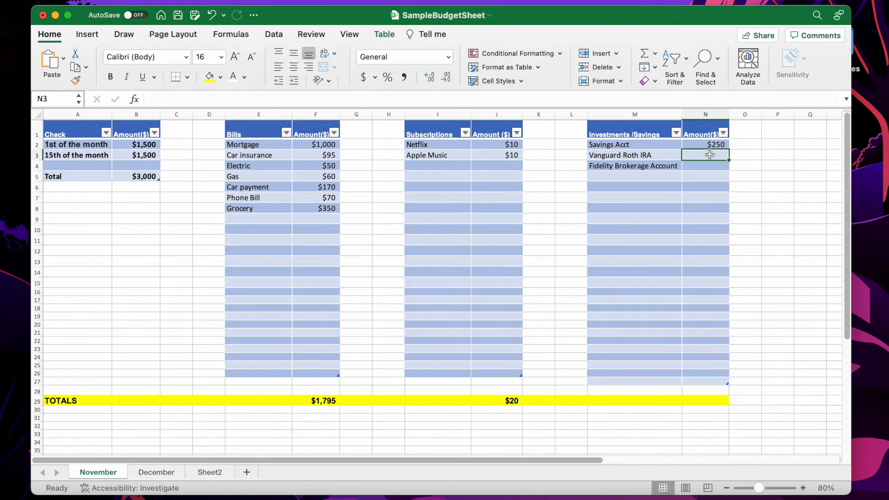
type("$100")
key("Return")
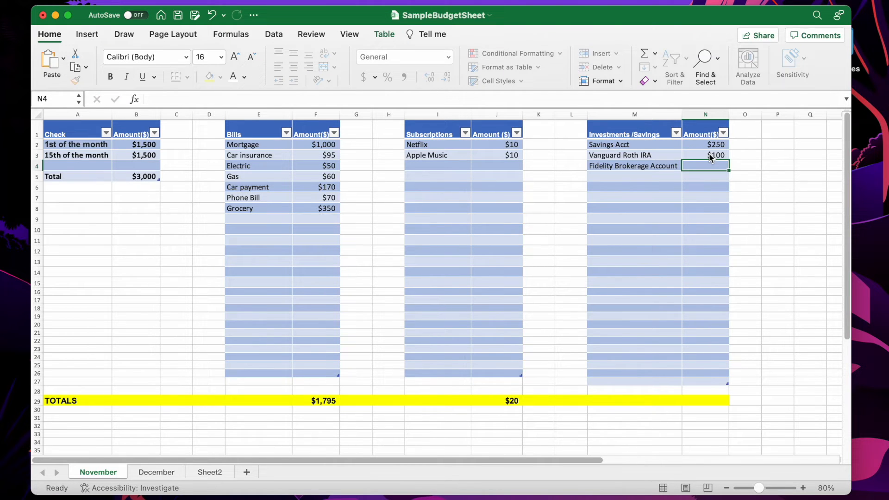
type("$100")
key("Return")
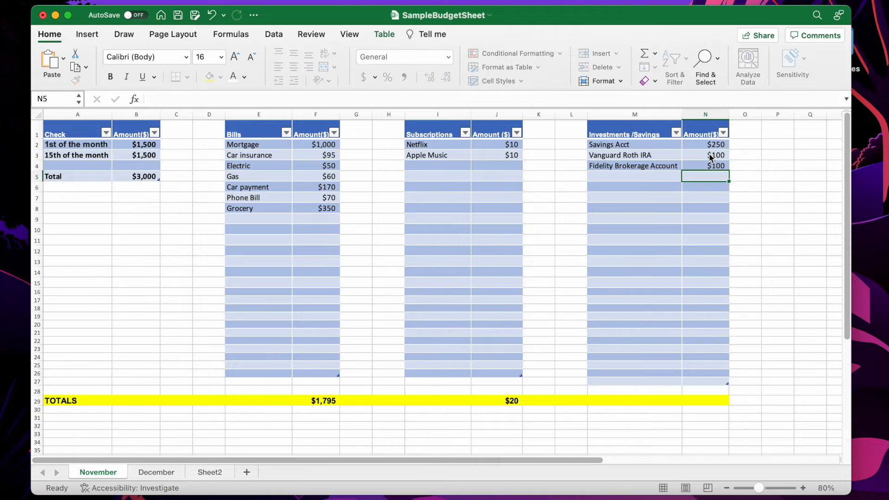
Total the investment amounts in N29 with a SUM over N2:N16
left_click(699, 402)
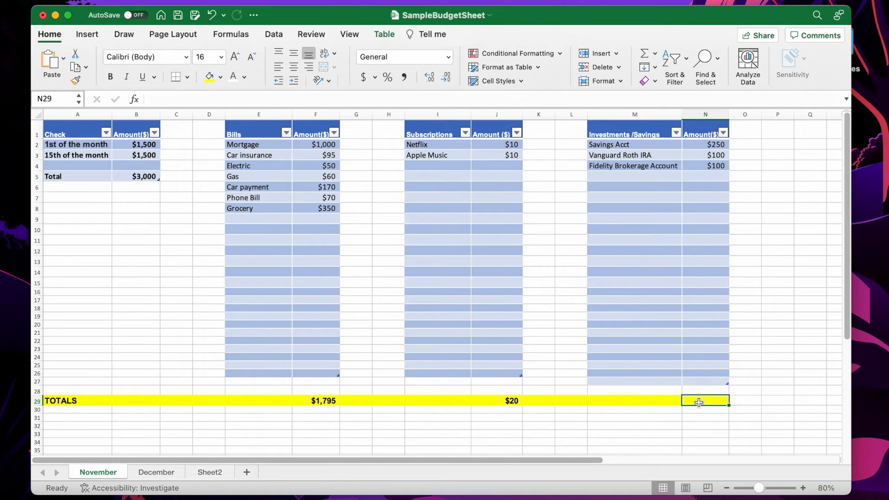
type("=sum(")
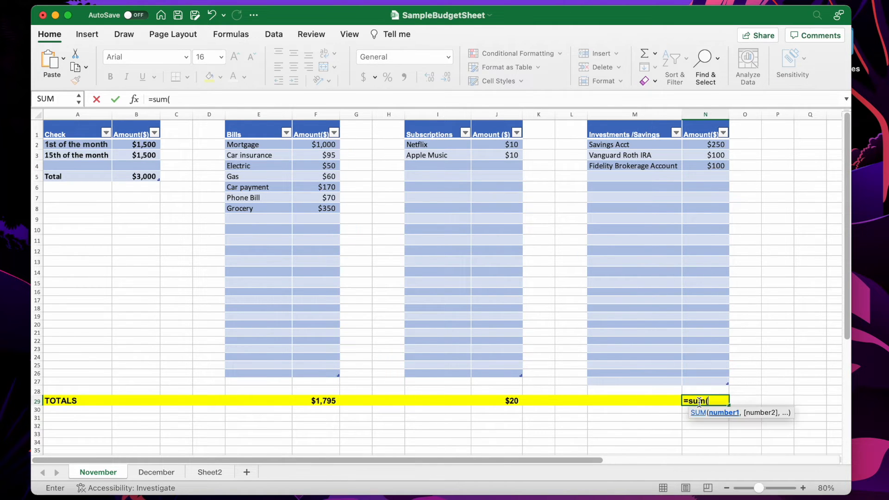
left_click_drag(705, 145, 712, 302)
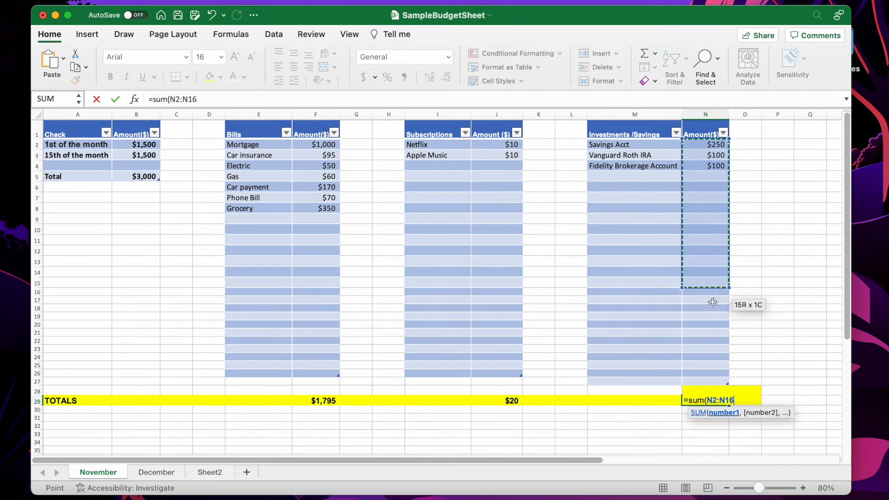
type(")")
key("Return")
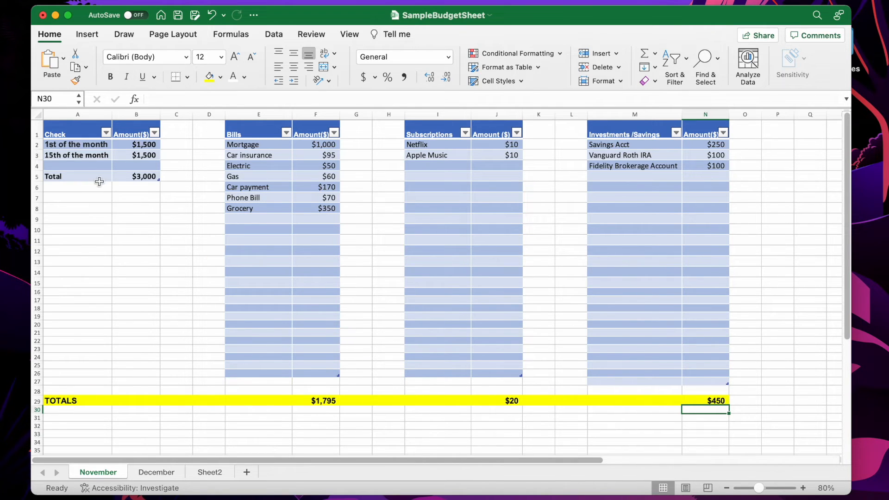
Inspect the total formula in B5 of the checks table
left_click(134, 180)
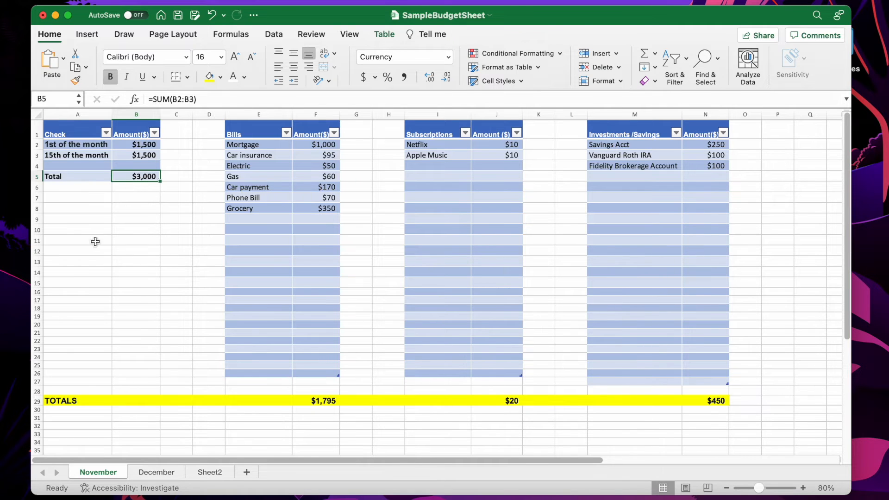
left_click(70, 418)
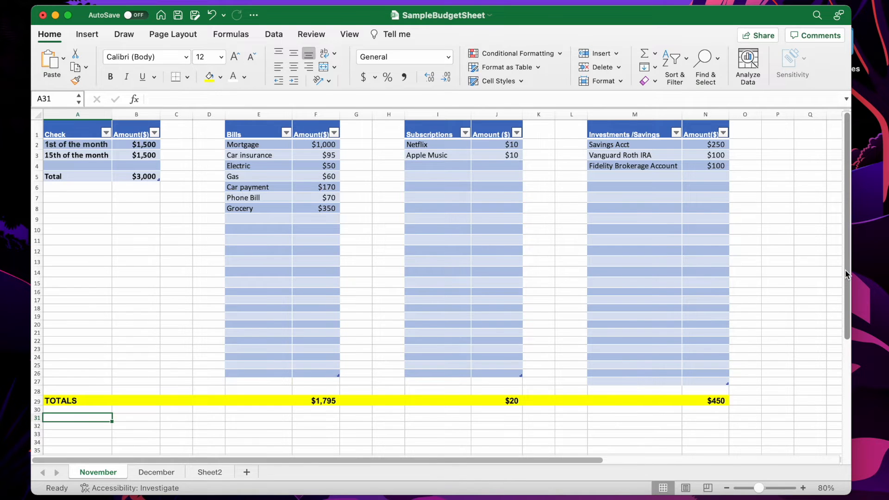
scroll(848, 277, "down", 1)
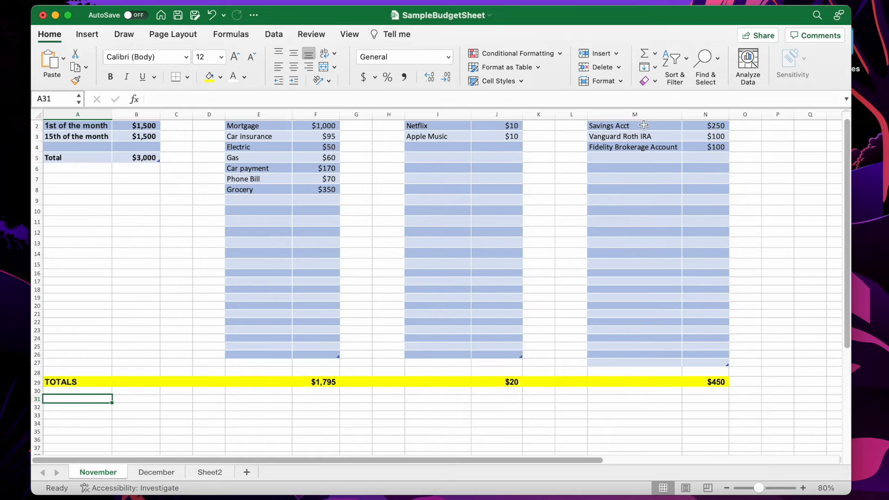
Add Emergency Fund as the fourth investment item in M5 with an amount of $150
left_click(603, 160)
type("Emerg")
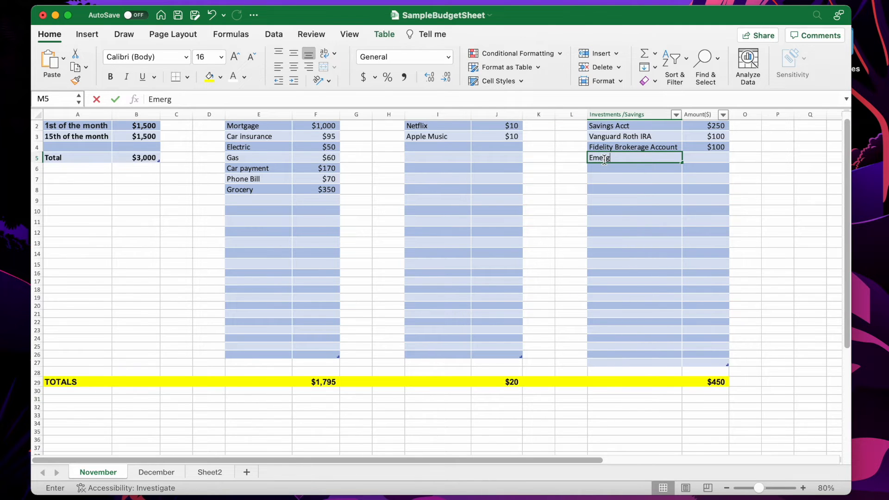
type("ency Fu")
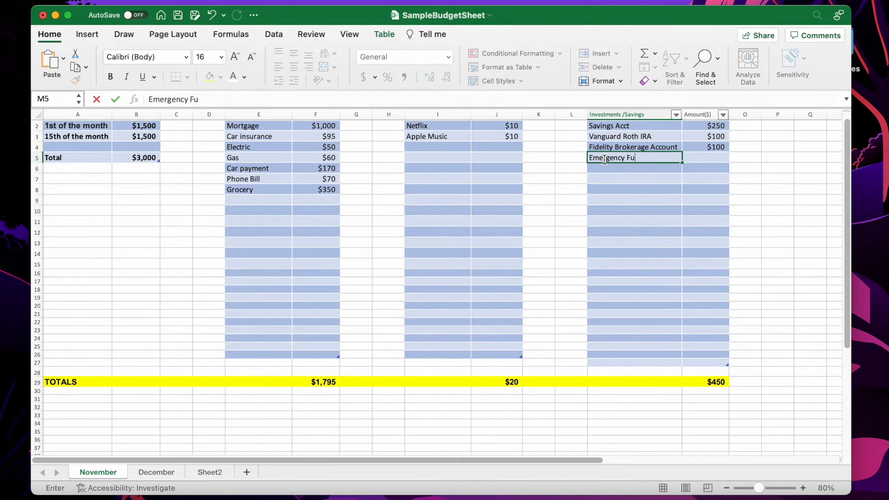
type("nd")
key("Tab")
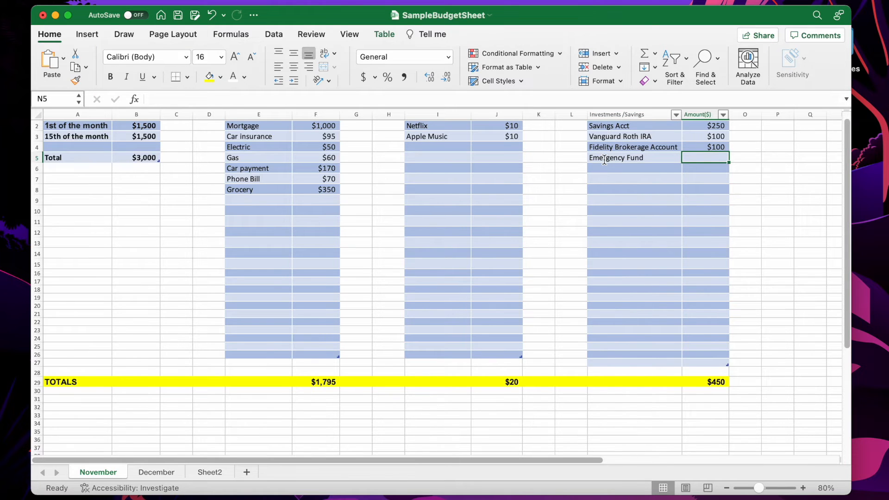
type("$")
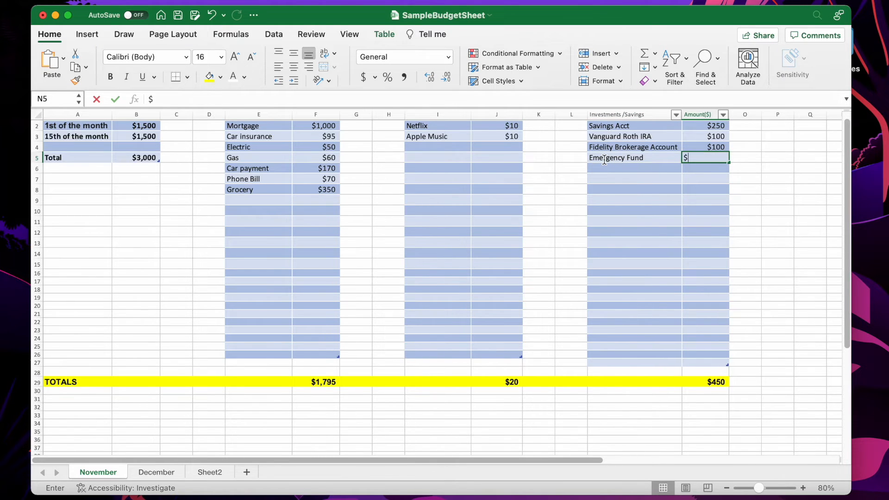
type("150")
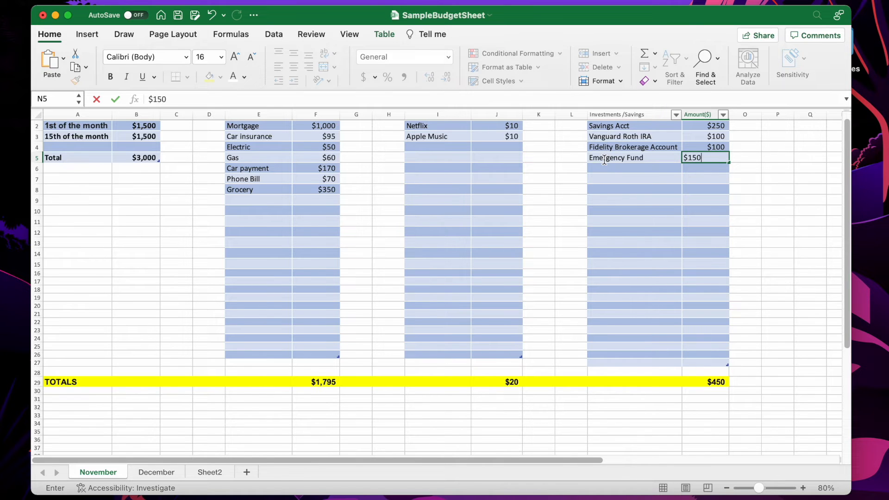
key("Return")
Enter the label FREE FLOWING CASH in A33, formatted bold at 18 pt
left_click(57, 415)
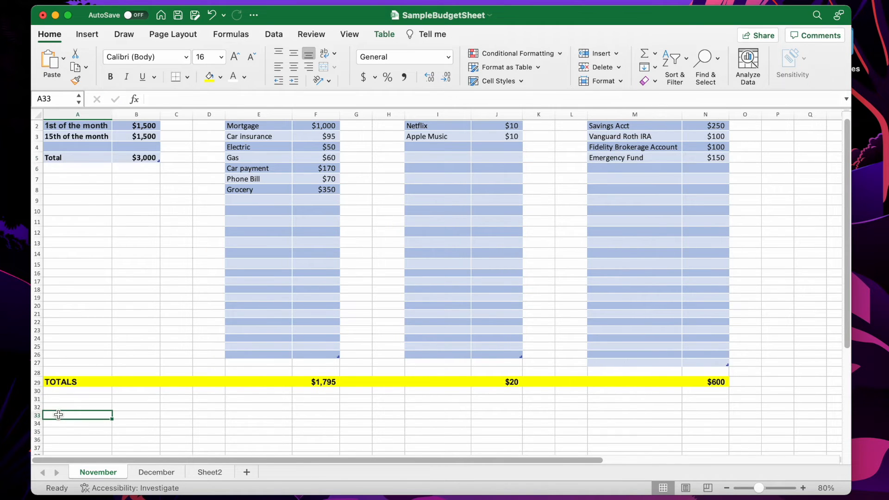
type("F")
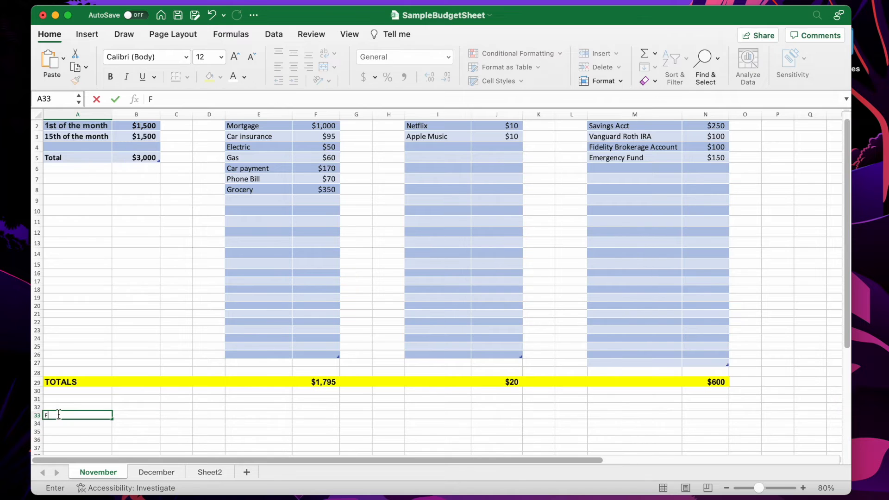
type("REE FLOWING CASH")
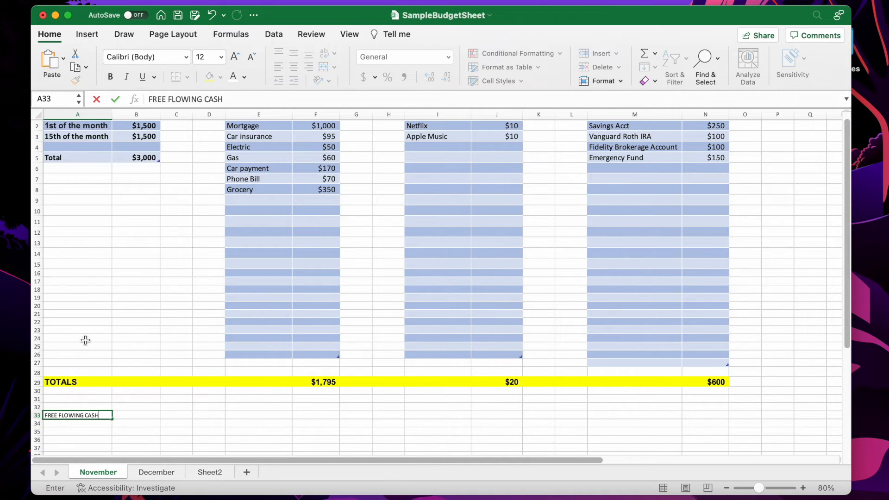
left_click_drag(99, 415, 14, 403)
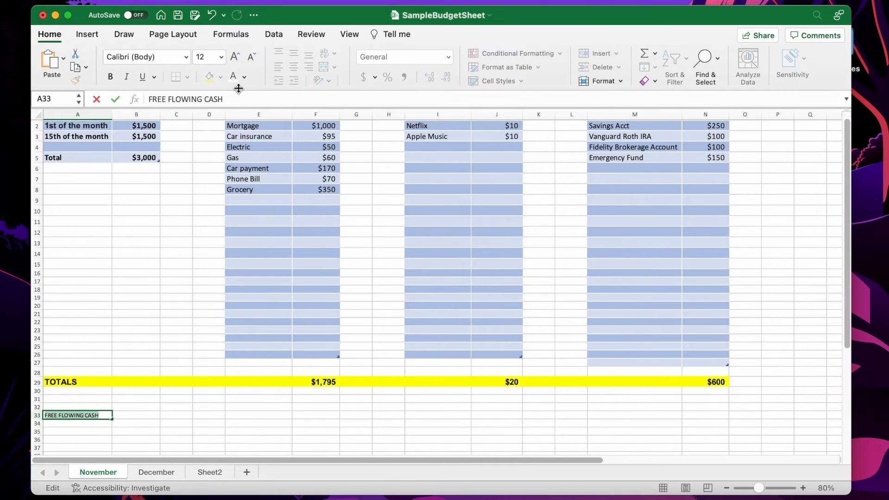
left_click(221, 57)
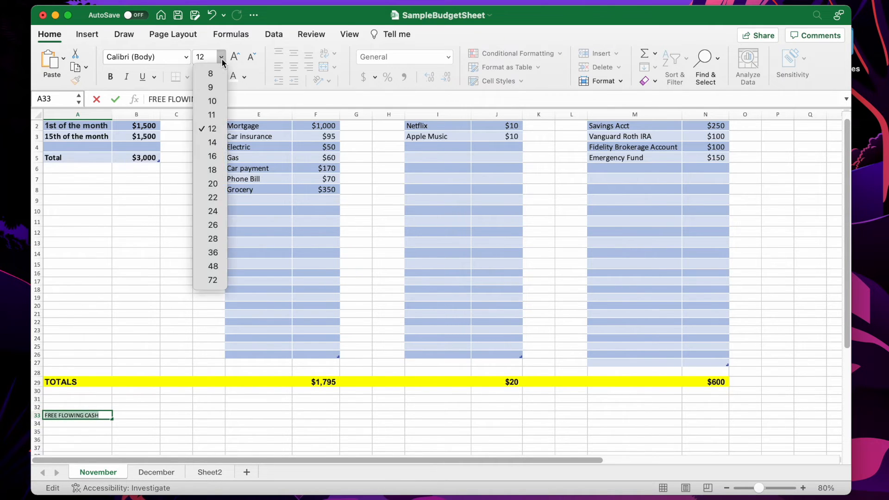
left_click(220, 169)
left_click(110, 77)
left_click(142, 418)
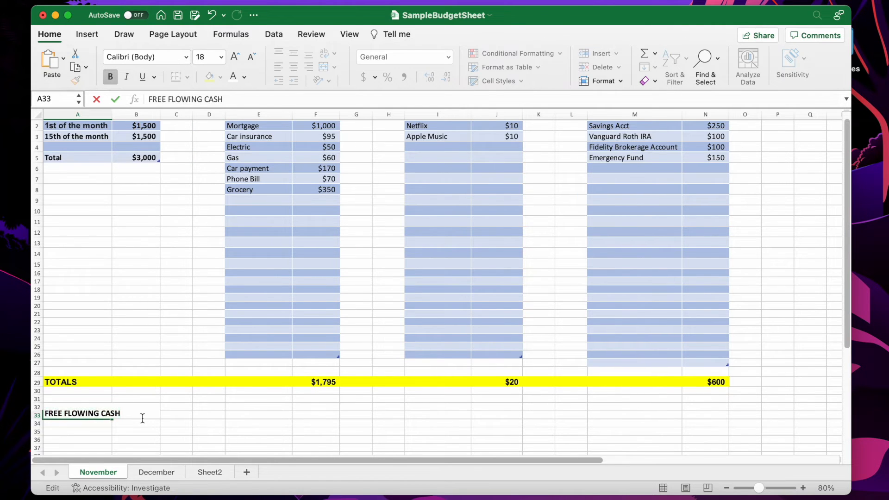
Widen column A so the FREE FLOWING CASH label fits
left_click(113, 115)
left_click(90, 228)
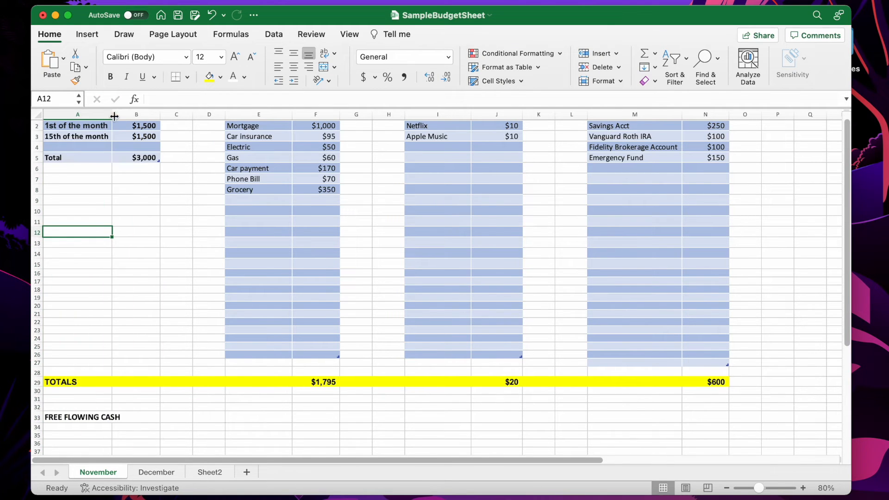
left_click_drag(114, 116, 130, 116)
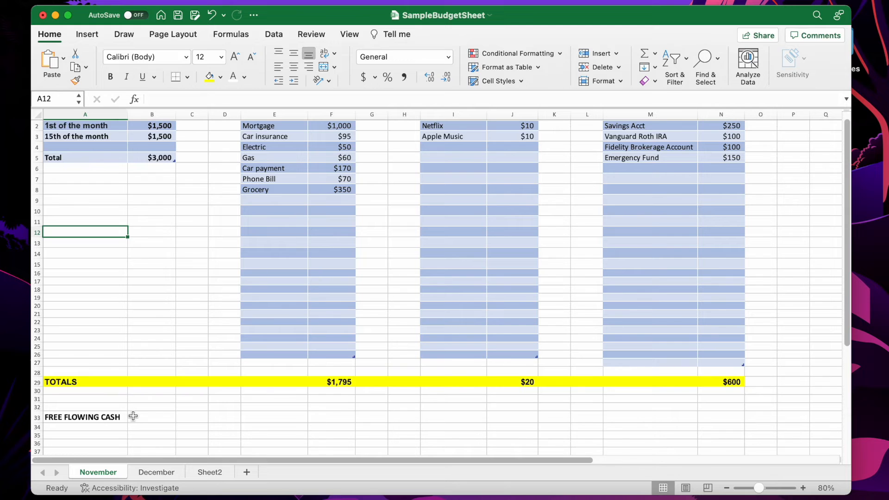
left_click(134, 416)
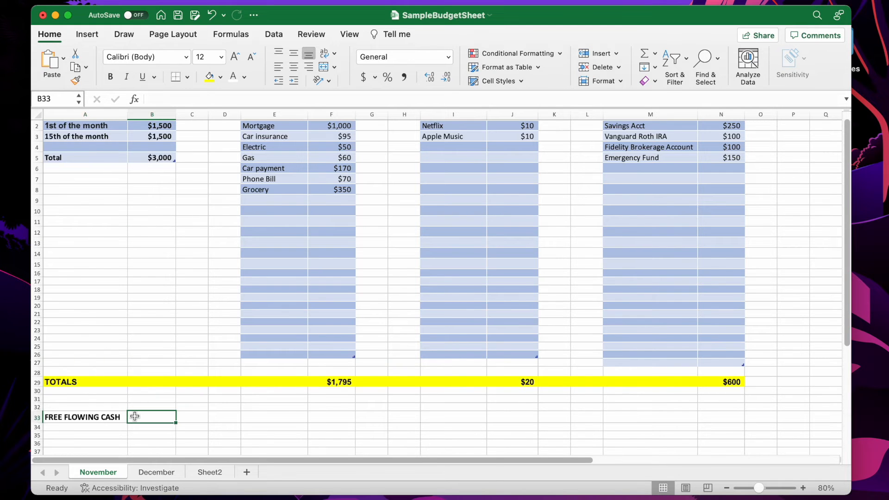
type("=")
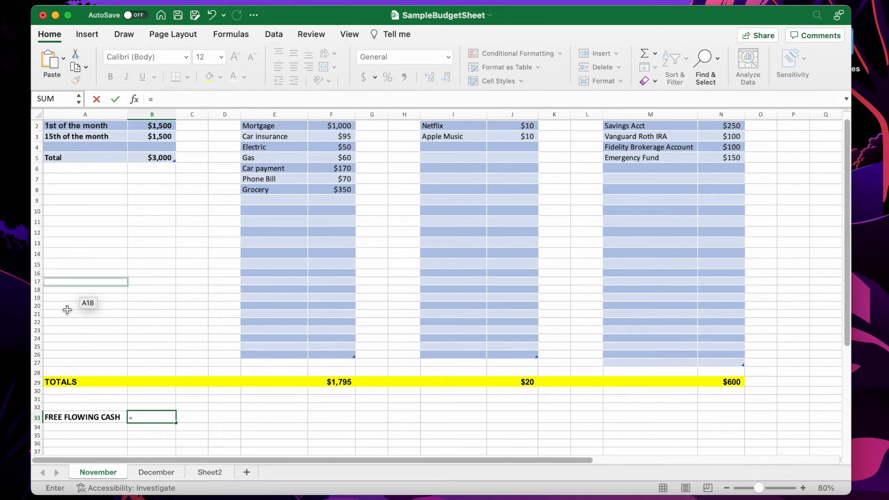
scroll(53, 389, "up", 1)
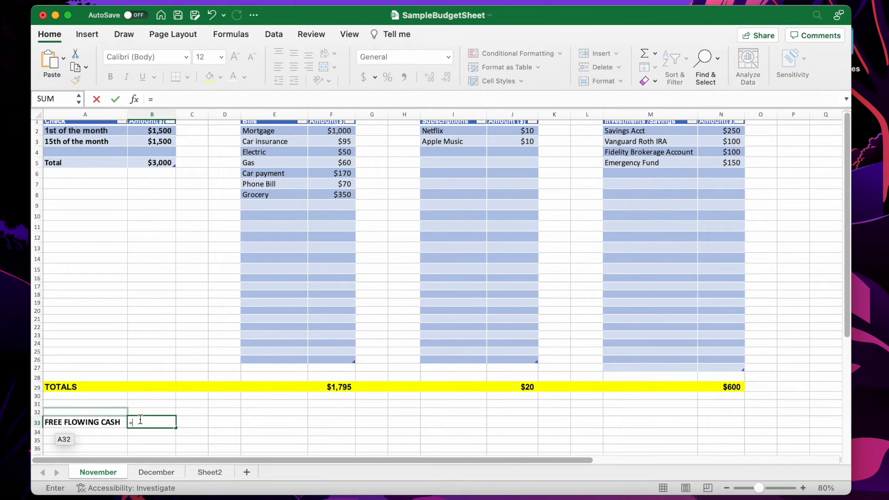
key("Escape")
left_click(64, 395)
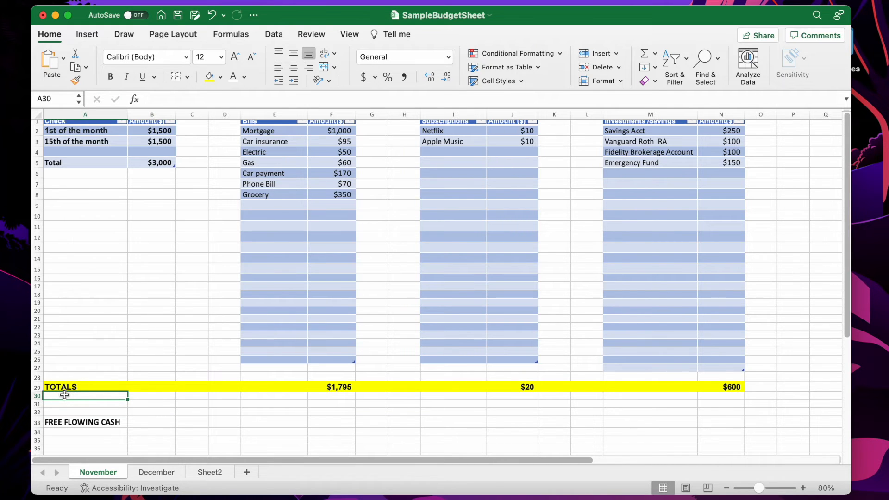
Try to compute free flowing cash in B33 as =($B$5-F29:N29), then undo it
left_click(158, 162)
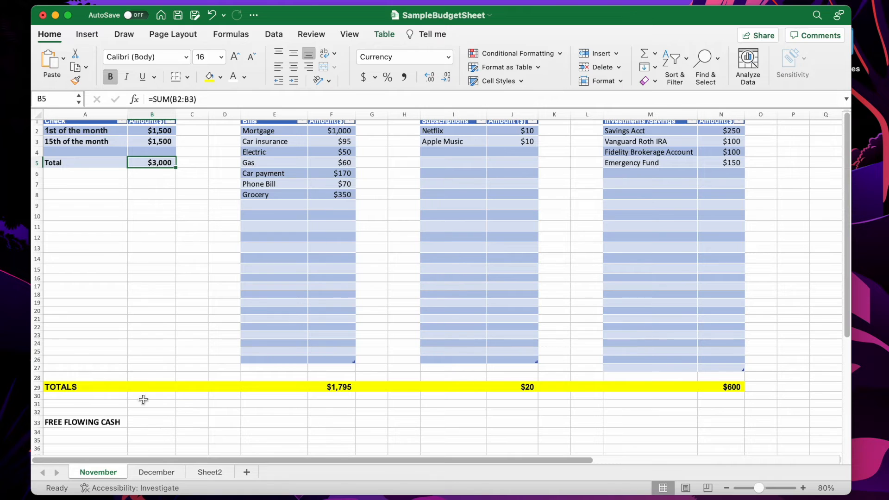
left_click(139, 422)
type("=($B$")
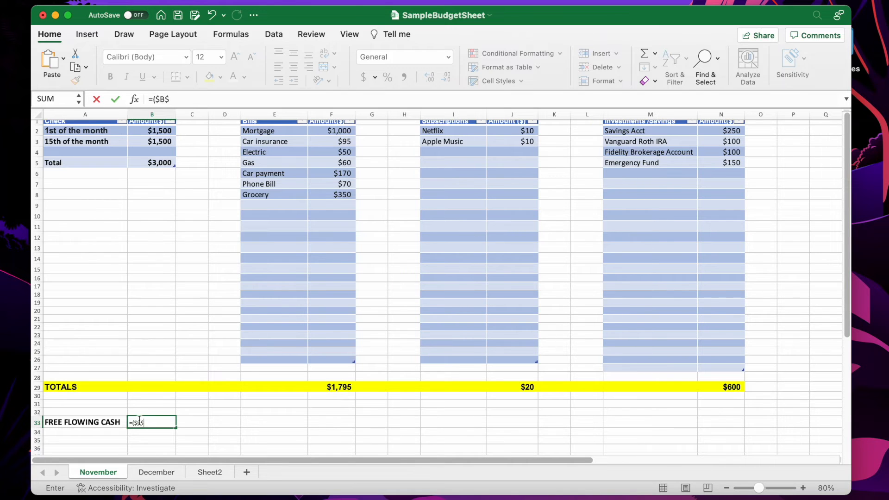
type("5")
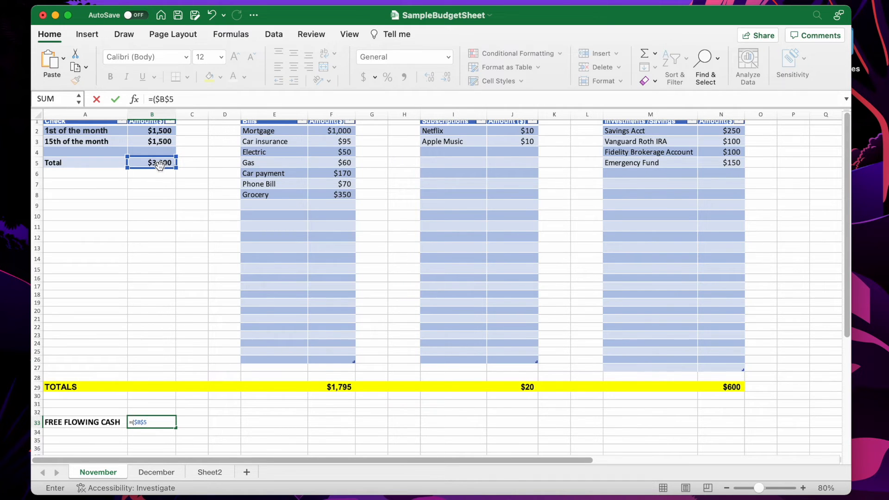
type("-")
left_click_drag(329, 387, 707, 388)
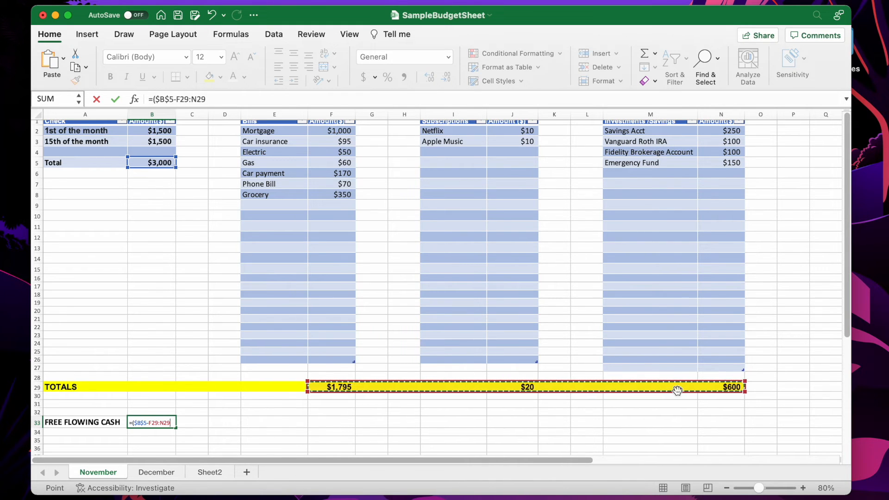
type(")")
key("Return")
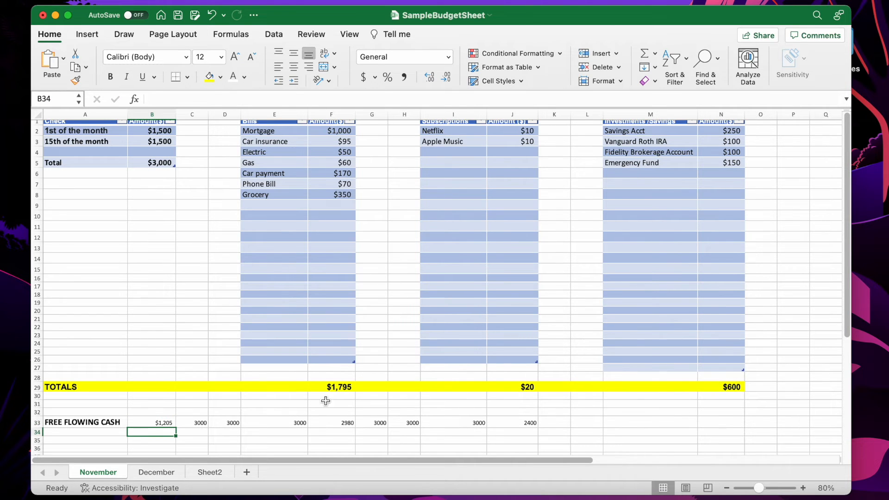
left_click(153, 422)
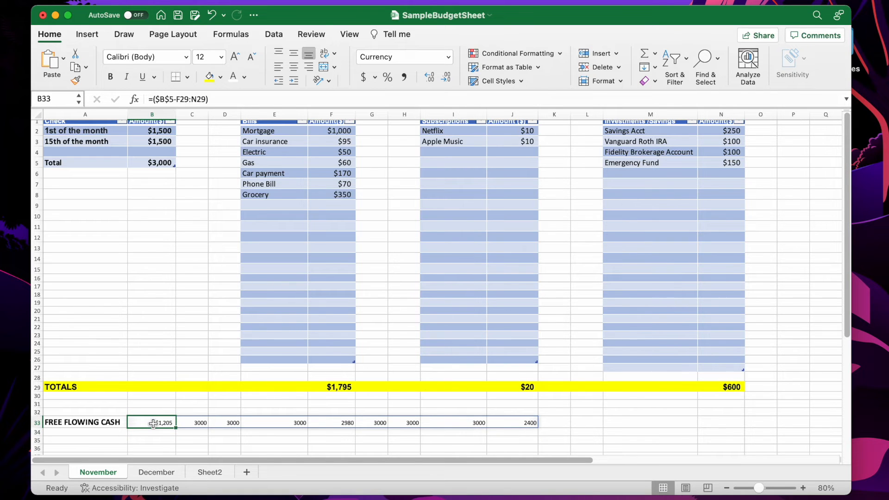
key("super+z")
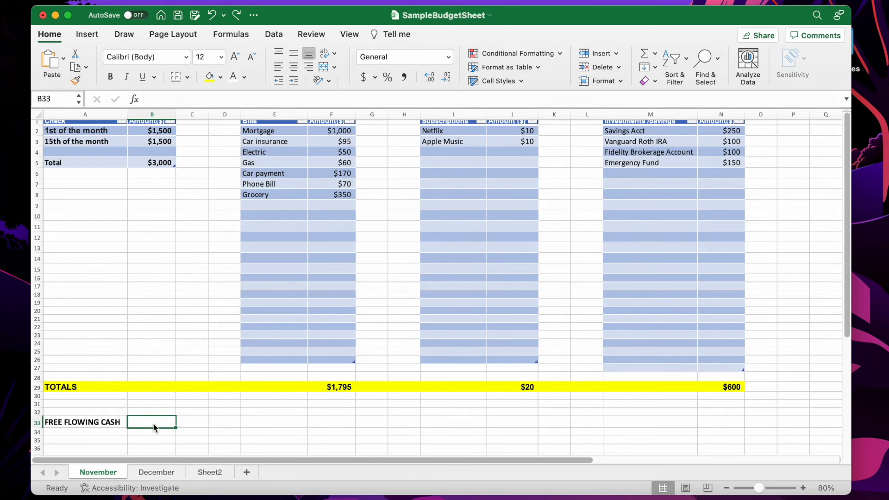
type("=")
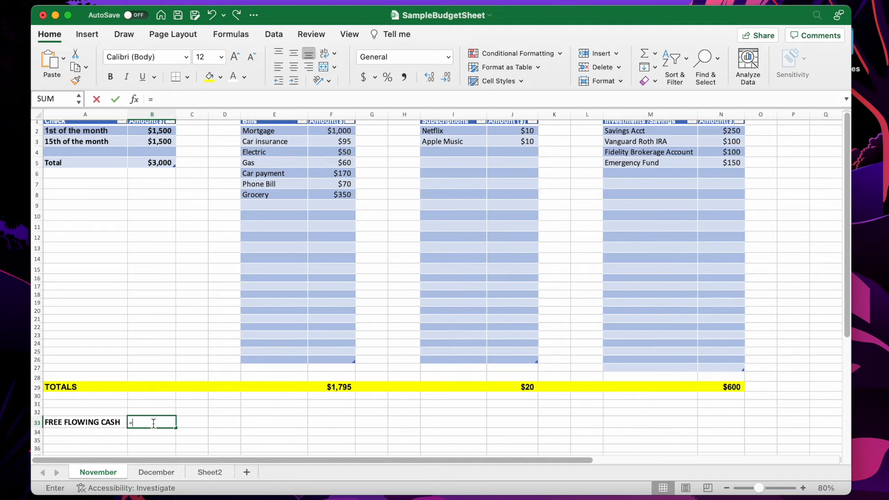
key("Escape")
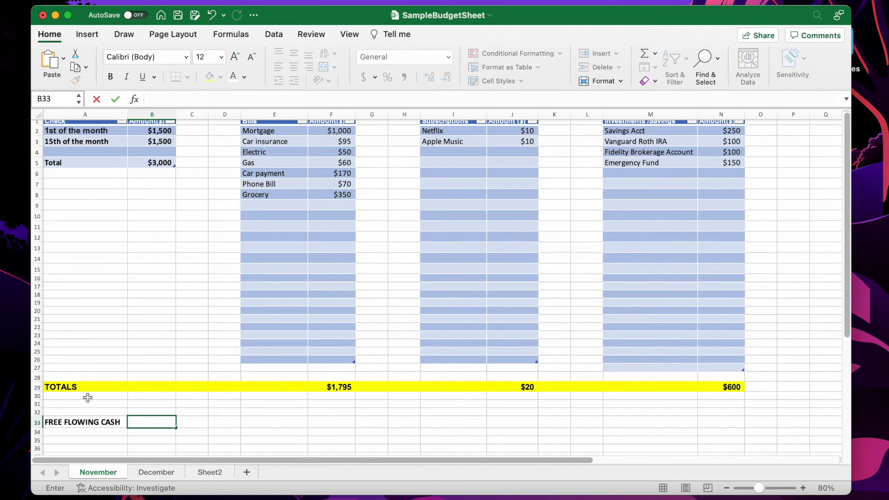
Enter the label TOTAL in A31 below the totals row
left_click(64, 405)
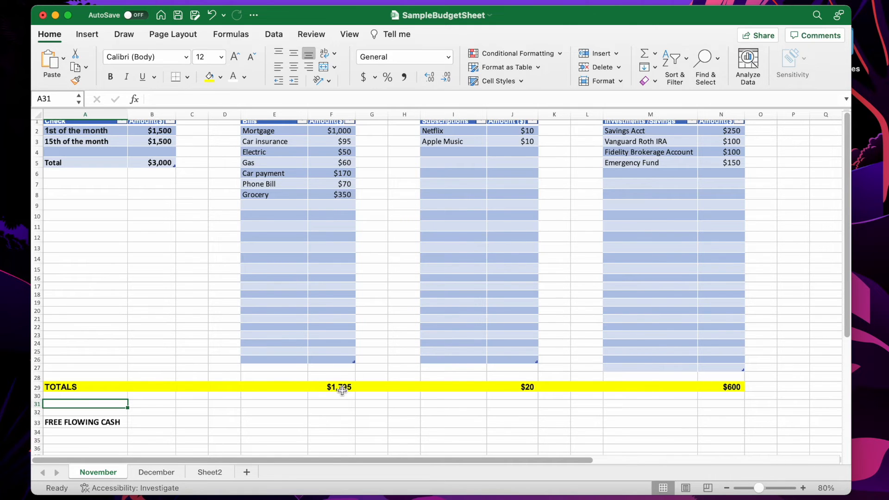
type("=TOTAL")
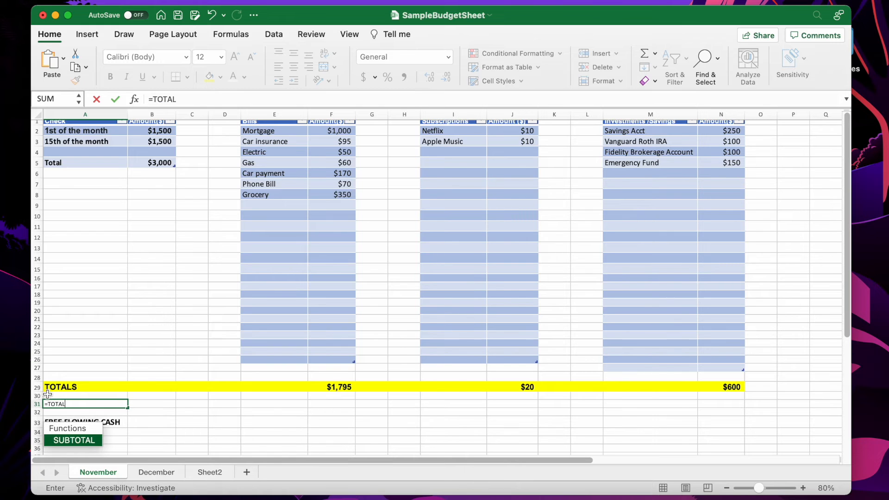
key("BackSpace")
key("BackSpace")
key("BackSpace")
key("BackSpace")
key("BackSpace")
key("BackSpace")
type("TOTAL")
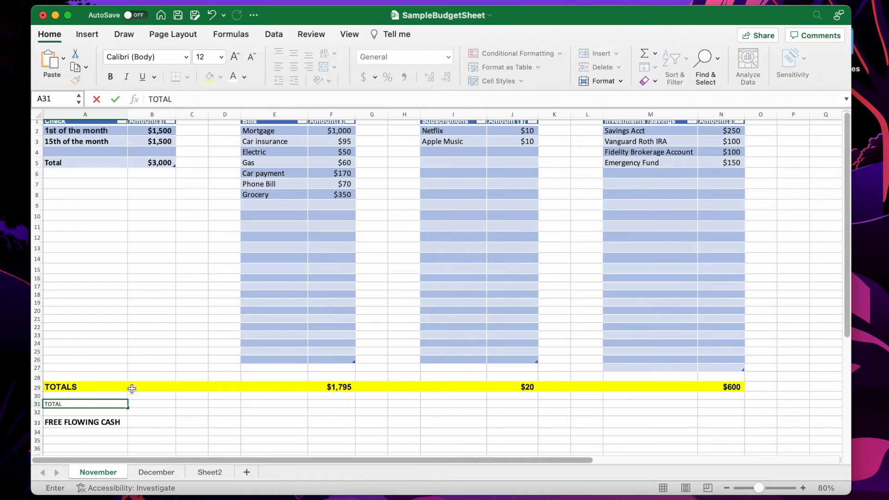
Sum all the totals row amounts in B31 with =SUM(F29:N29)
left_click(138, 403)
type("=SUN")
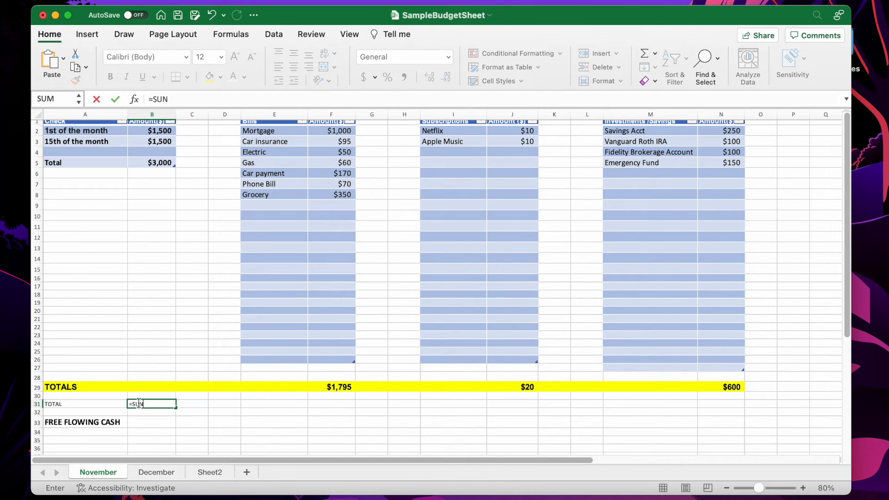
key("BackSpace")
type("M(")
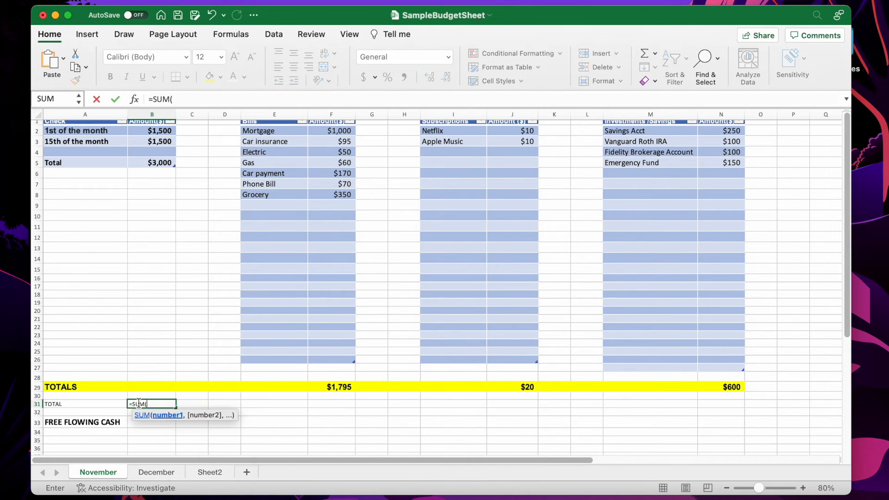
left_click(335, 388)
left_click_drag(336, 388, 707, 385)
type(")")
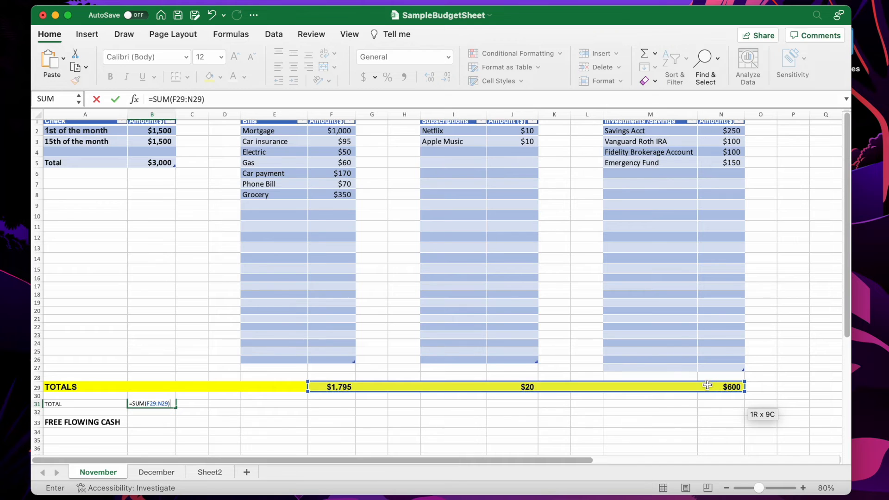
key("Return")
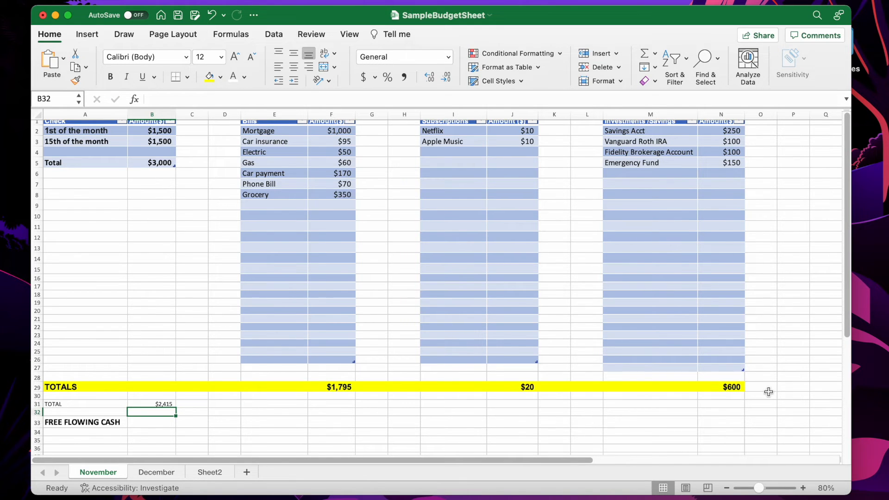
Extend the A31 label to read TOTAL OF ALL $ GOING OUT
left_click(54, 404)
mouse_move(125, 404)
left_mouse_down()
mouse_move(139, 404)
mouse_move(111, 404)
left_mouse_up()
double_click(110, 405)
type("OF")
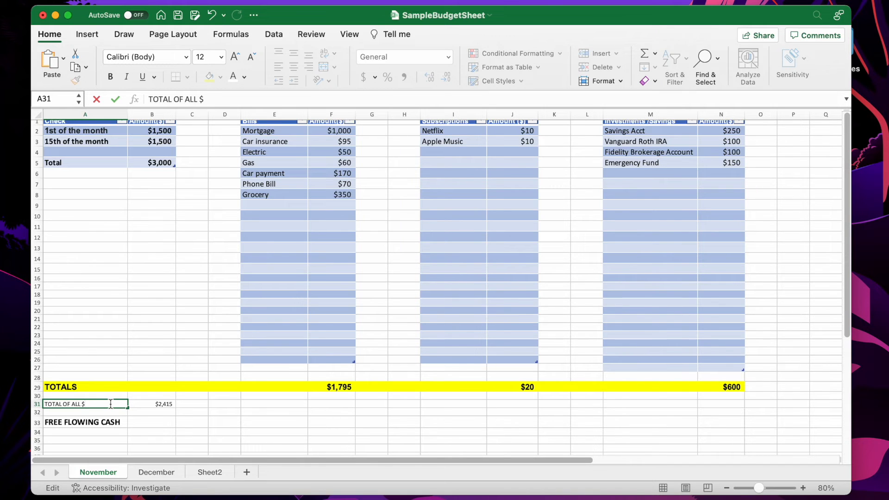
type("ALL $ GOING OUT")
left_click(138, 412)
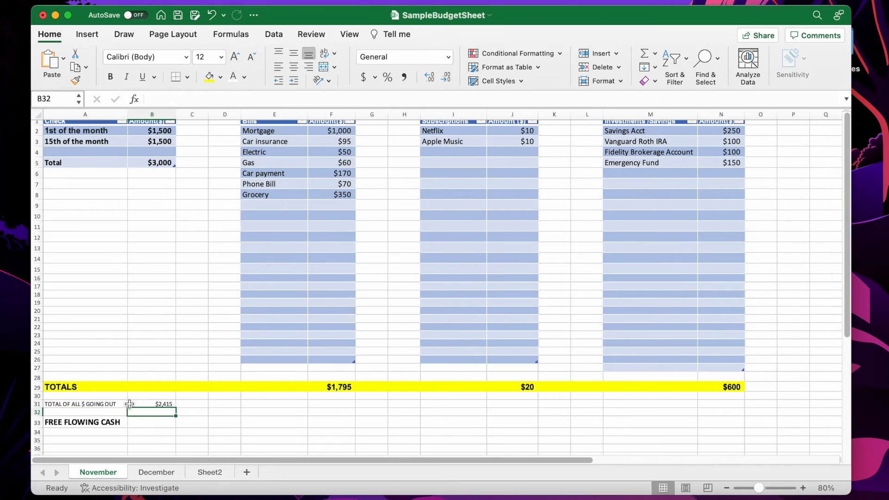
Format A31:B31 at 18 pt and bold
left_click(55, 404)
left_click_drag(52, 404, 162, 405)
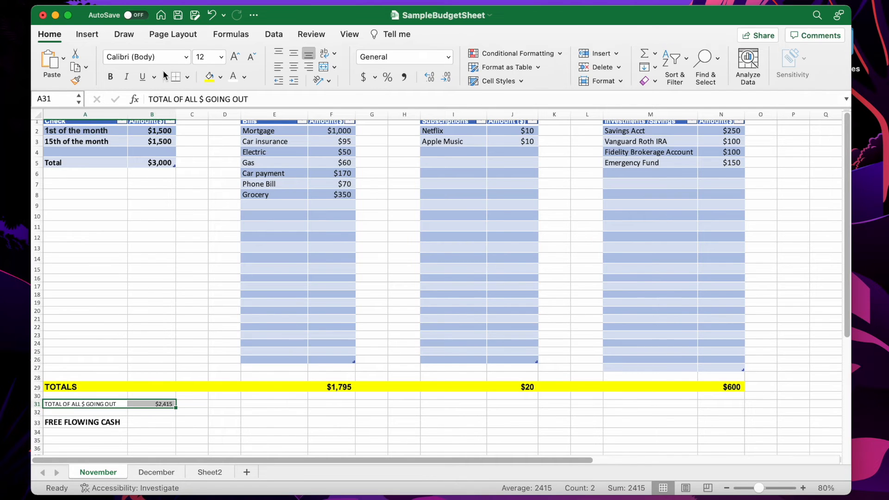
left_click(220, 56)
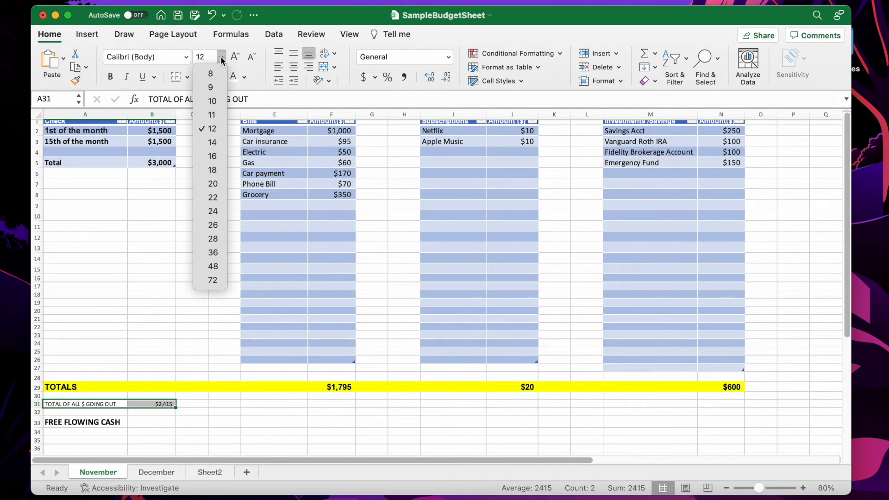
left_click(212, 171)
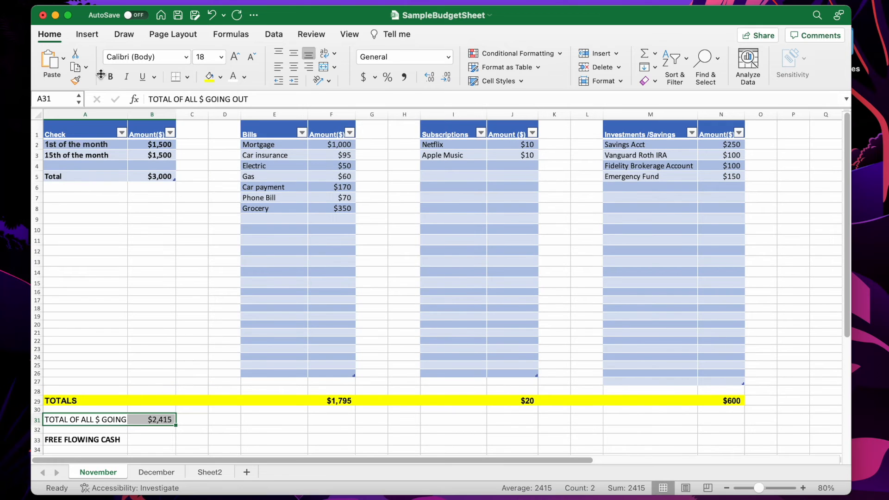
left_click(112, 76)
left_click(331, 365)
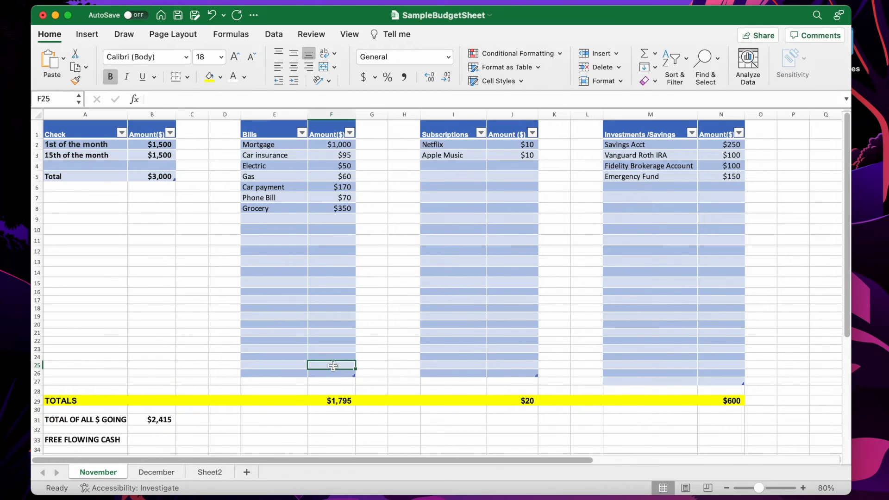
left_click(166, 419)
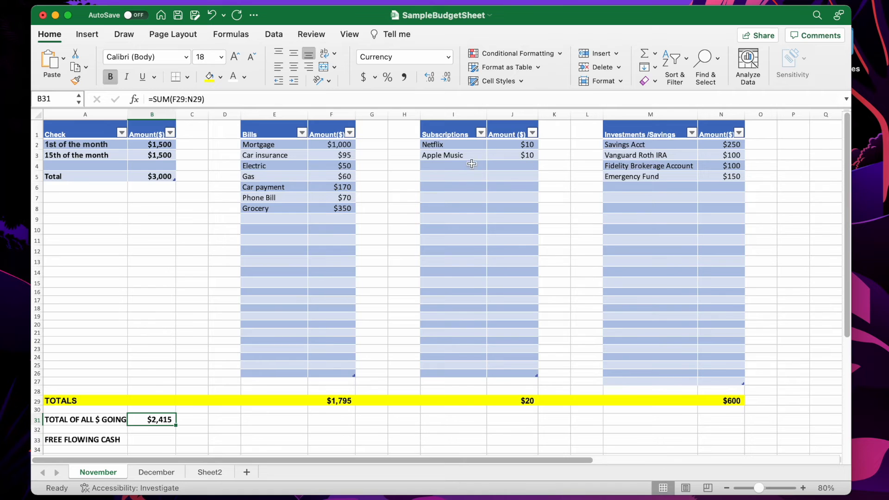
left_click(456, 169)
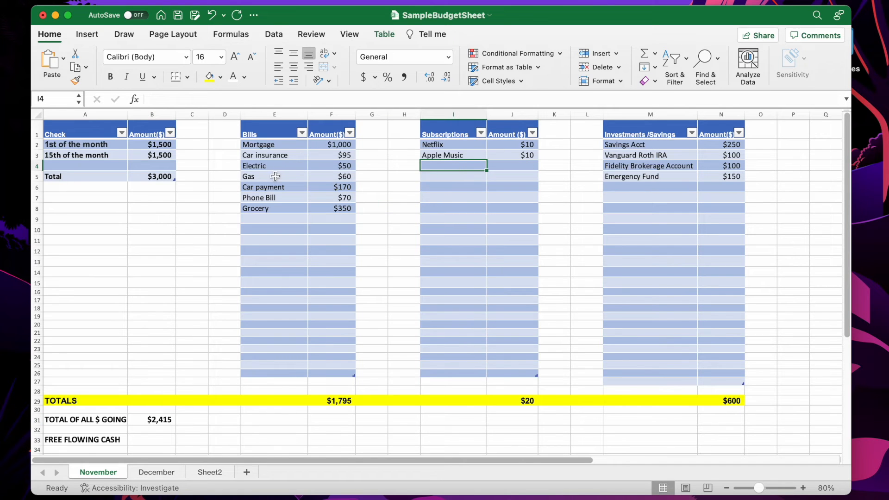
Add Prescription as a new bill in E9 with an amount of $15
left_click(258, 217)
type("Prescription")
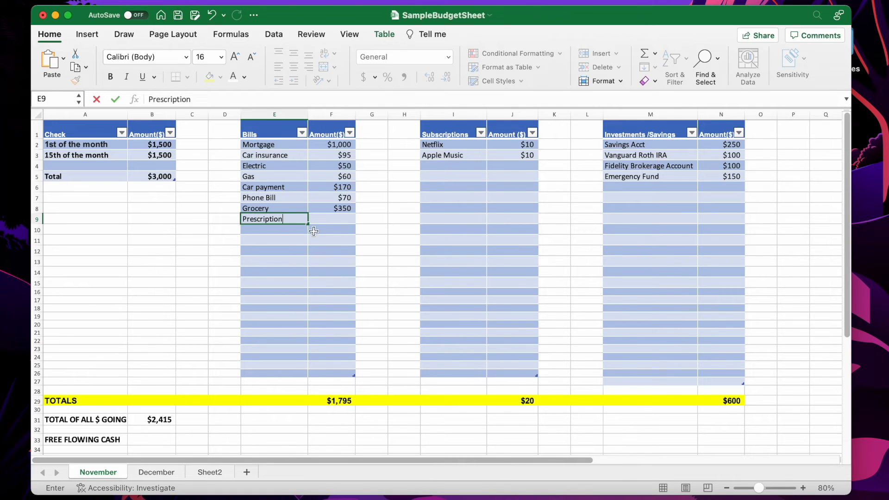
left_click(335, 221)
type("$15")
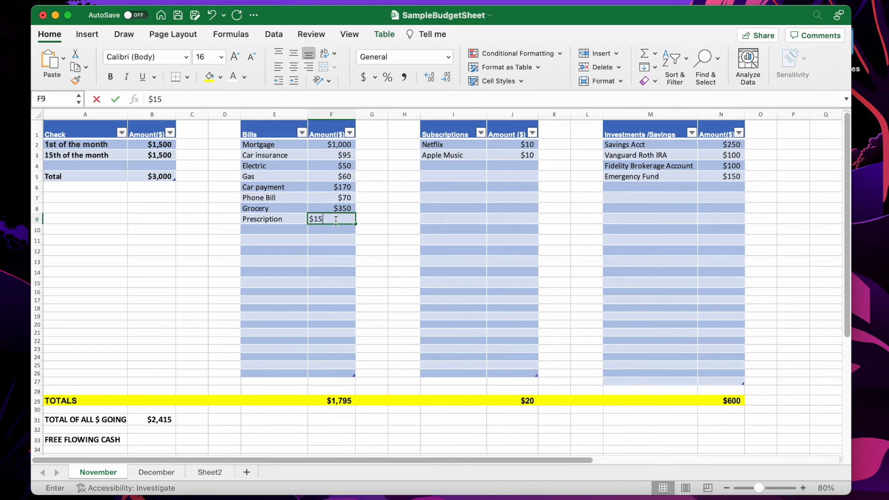
key("Return")
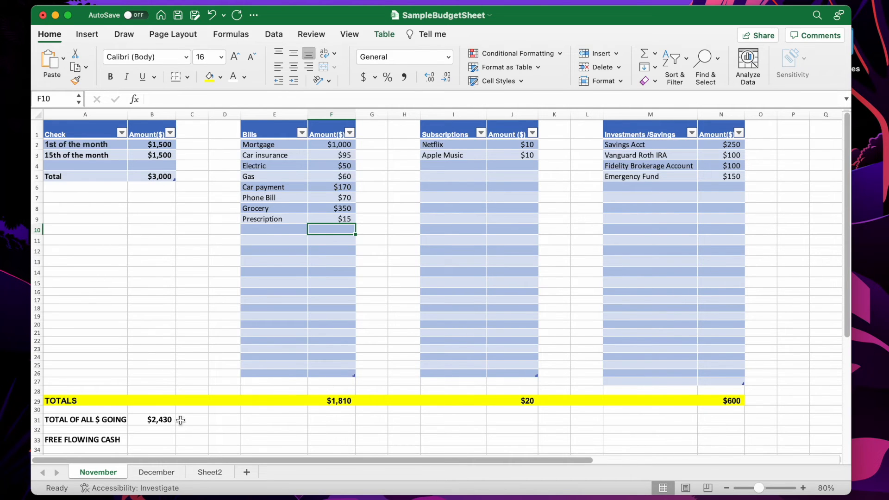
Compute free flowing cash in B33 as =($B$5-B31)
left_click(133, 441)
type("=($b$")
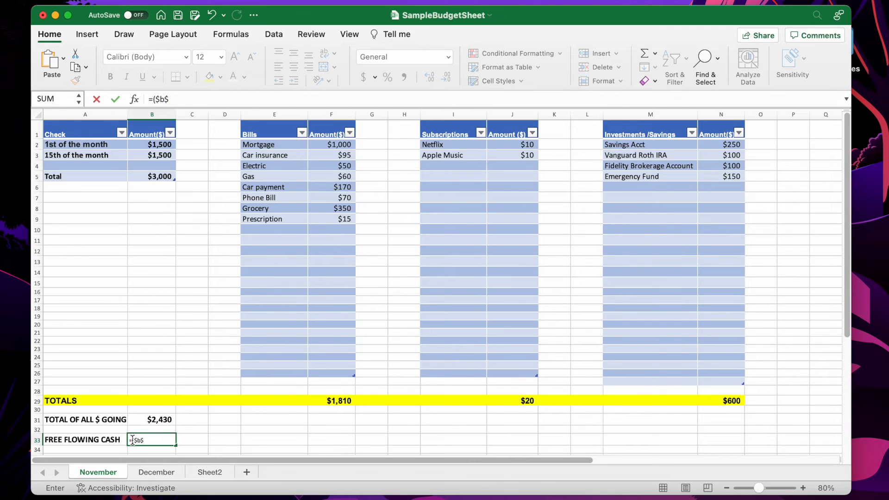
left_click(159, 177)
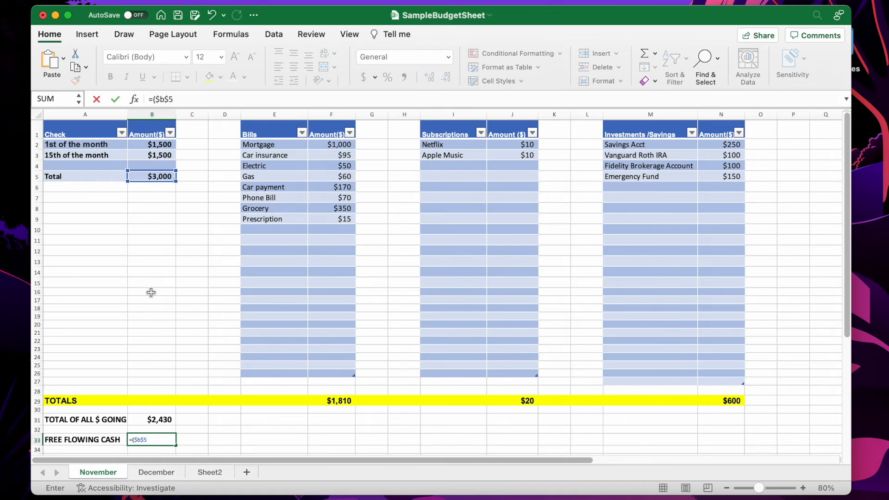
type("-")
left_click(159, 420)
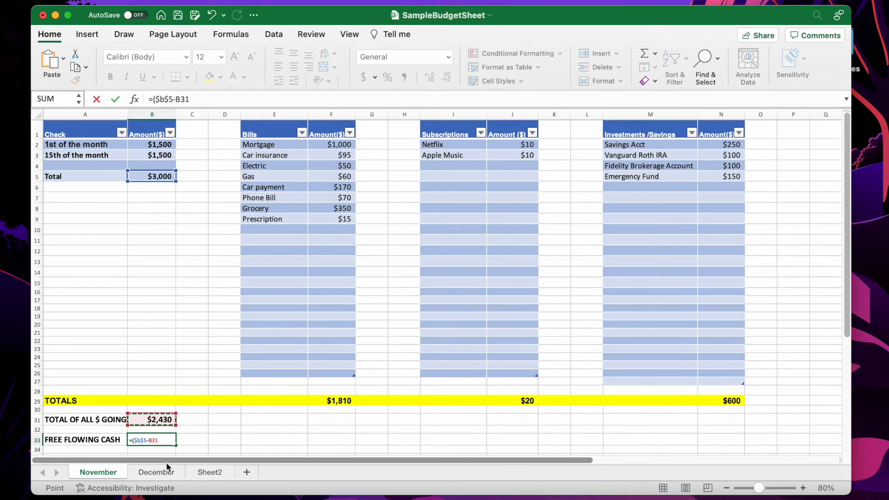
type(")")
key("Return")
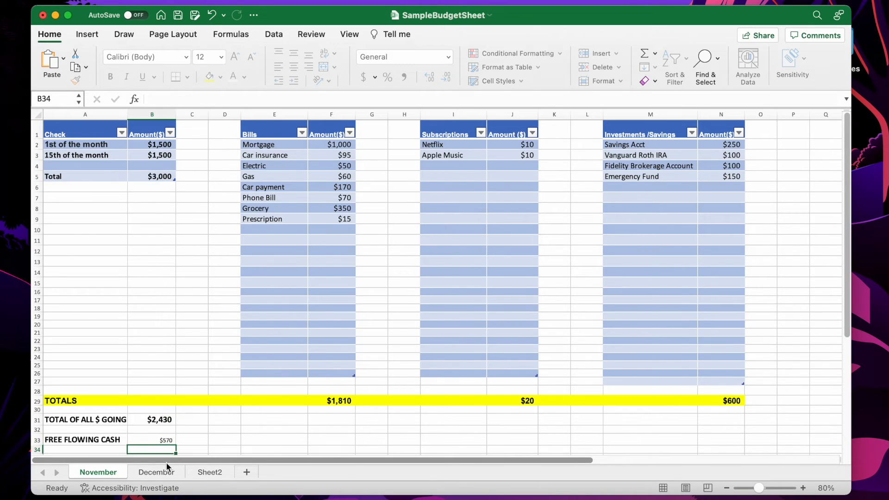
Make the free flowing cash value in B33 bold at 18 pt
left_click(148, 440)
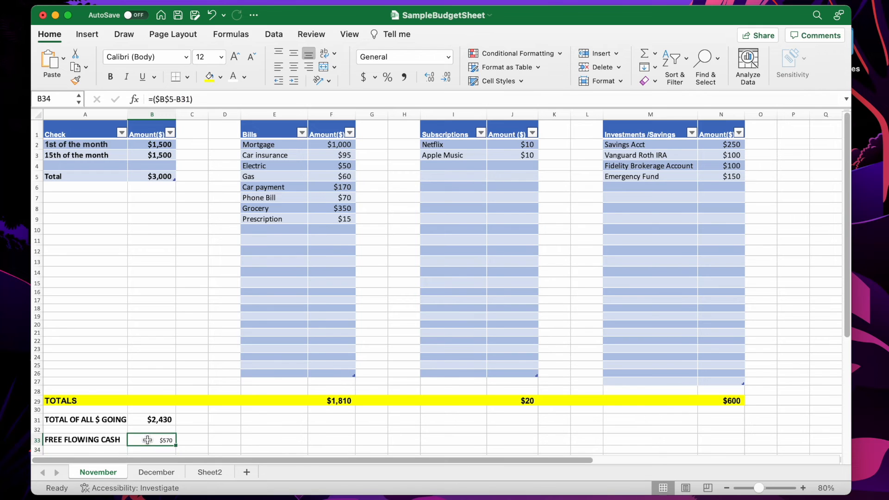
left_click(110, 77)
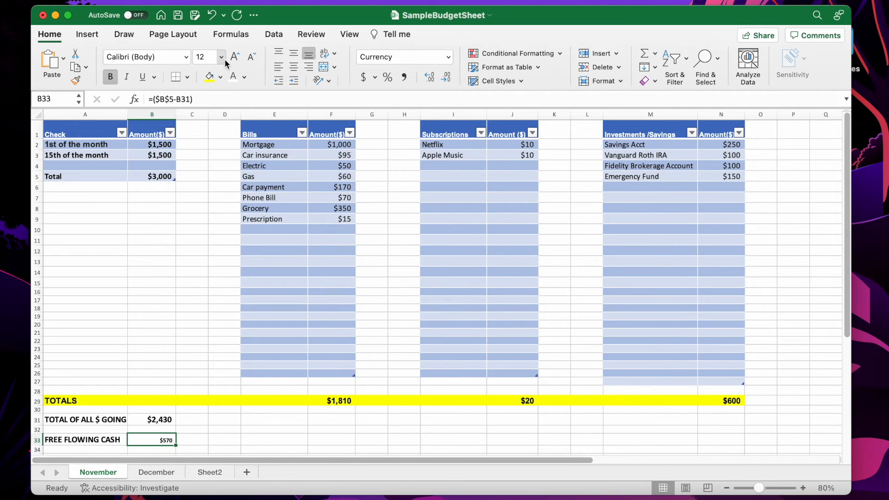
left_click(222, 57)
left_click(215, 170)
Color the B33 value red
left_click(243, 78)
left_click(247, 219)
left_click(227, 442)
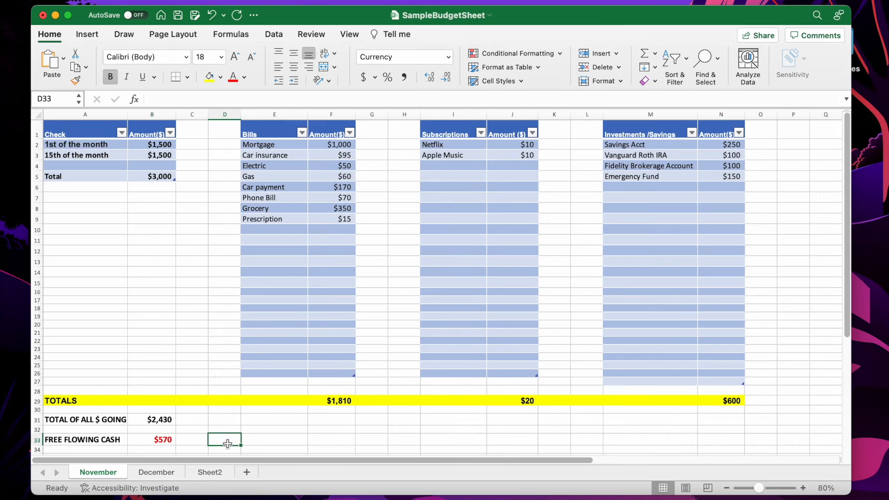
Change the B33 font color to blue and its size to 20 pt
left_click(159, 440)
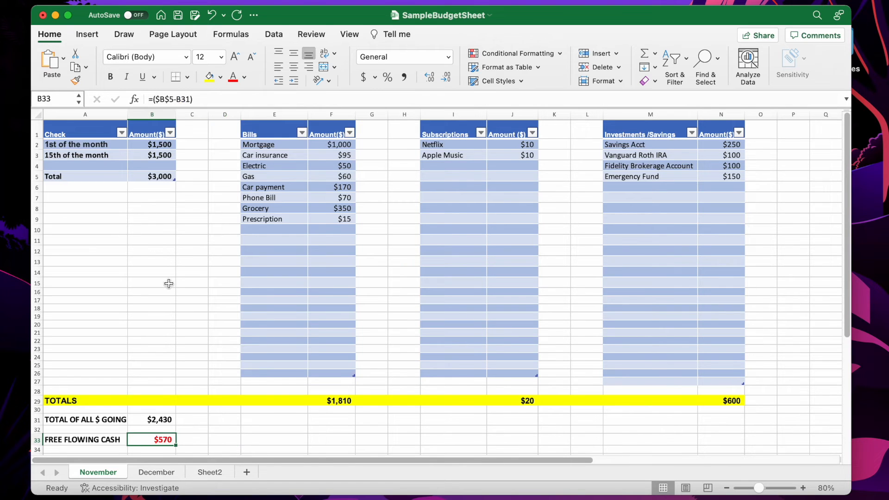
left_click(244, 78)
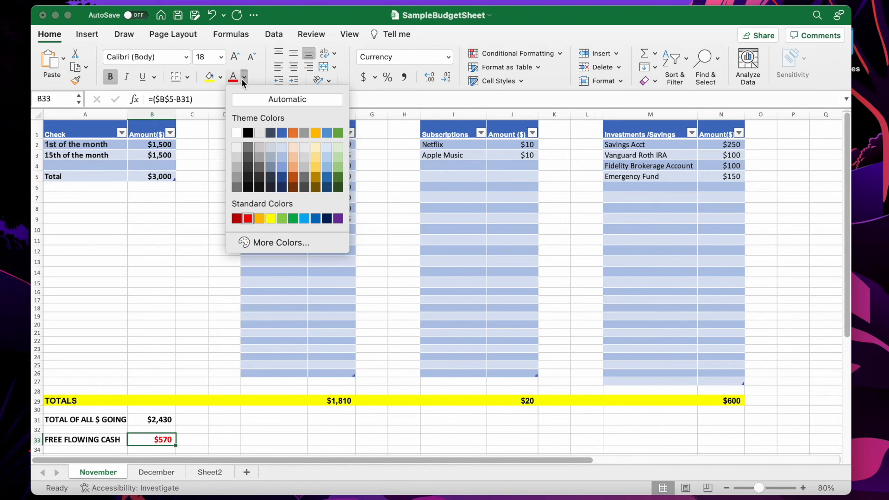
left_click(280, 134)
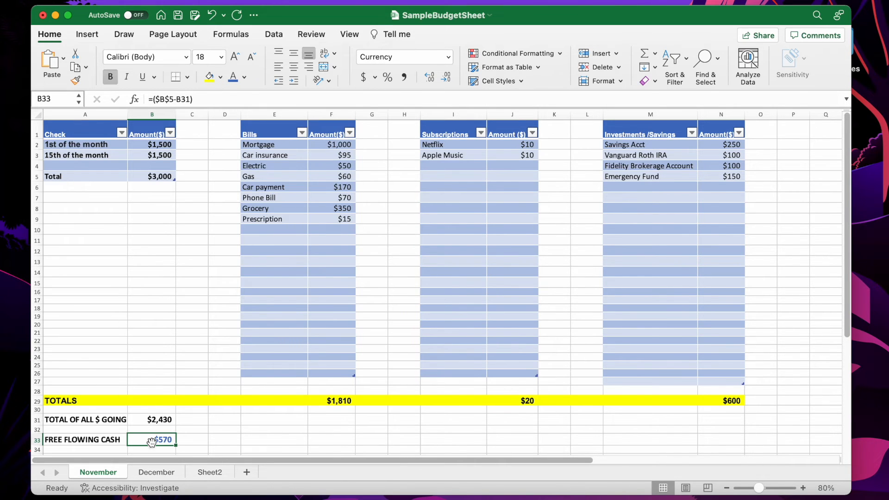
left_click(221, 57)
left_click(223, 183)
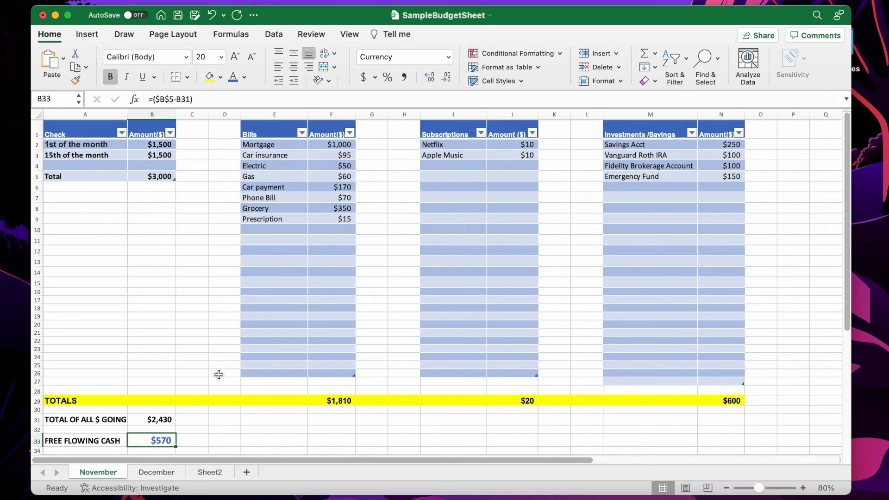
Save the workbook
left_click(246, 420)
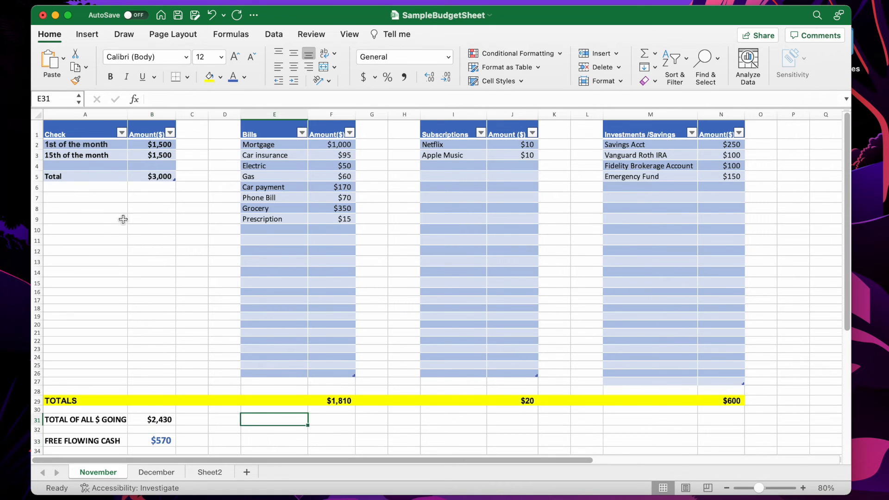
left_click(177, 15)
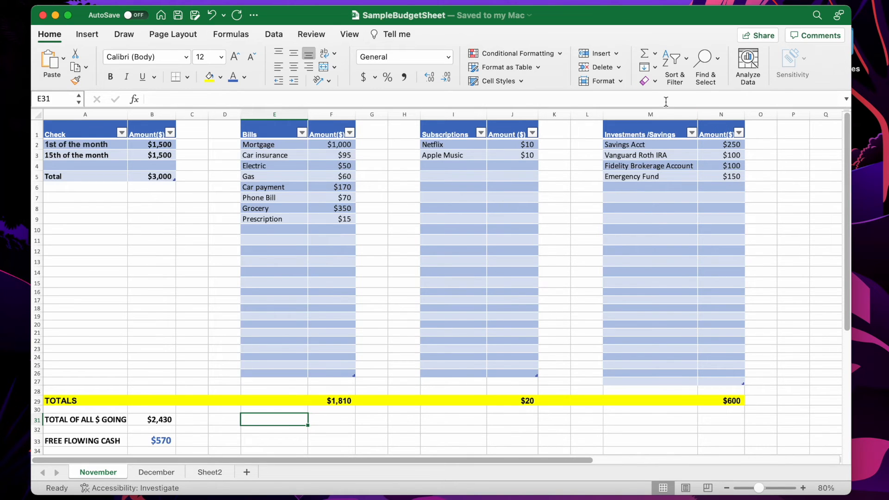
Clear the Savings Acct amount in N2
left_click(730, 147)
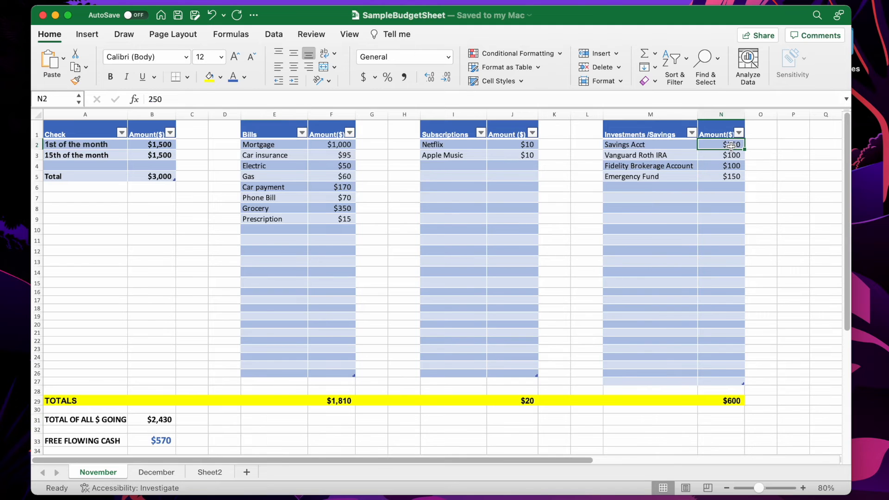
key("BackSpace")
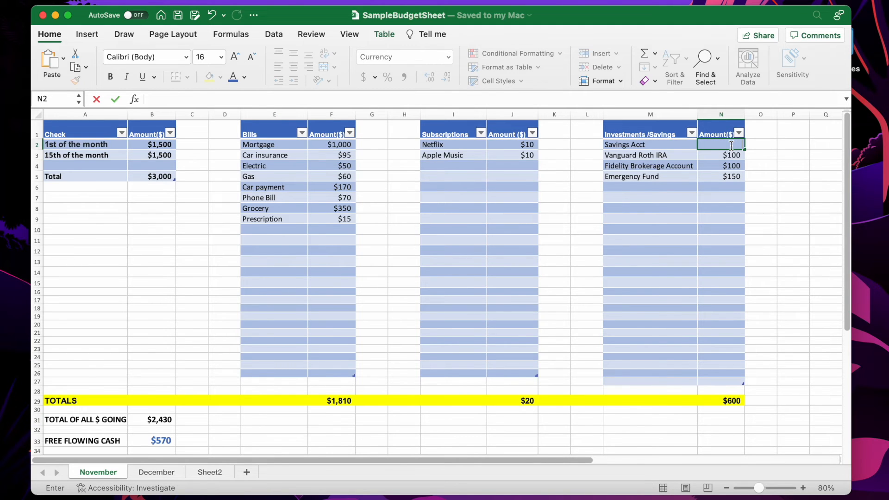
key("Return")
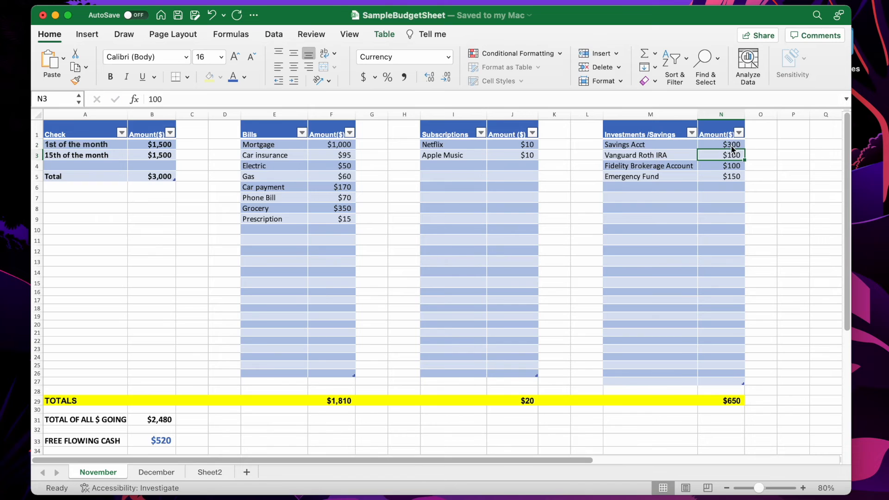
Inspect the formulas behind the total going out in B31 and the free flowing cash in B33
left_click(685, 216)
left_click(660, 280)
left_click(665, 348)
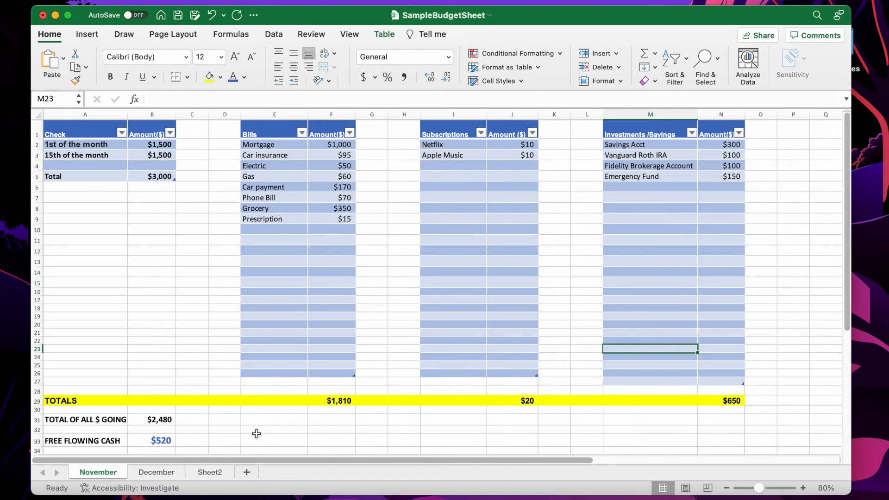
left_click(158, 439)
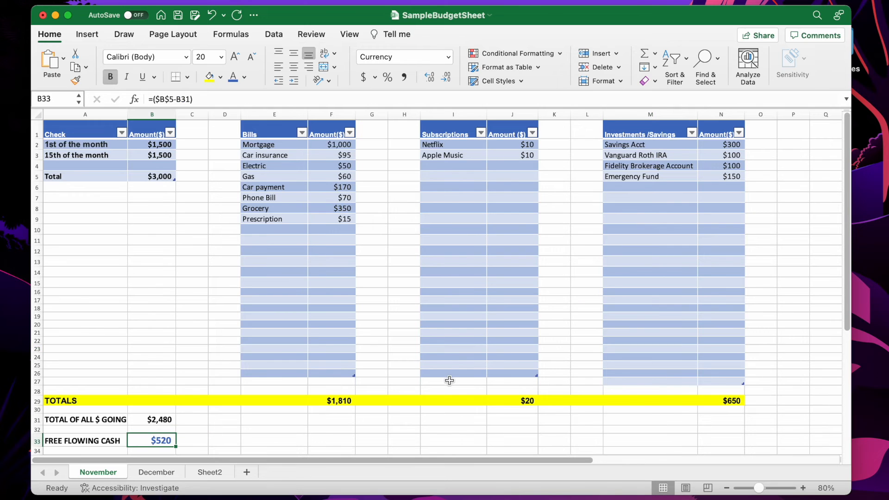
left_click(145, 419)
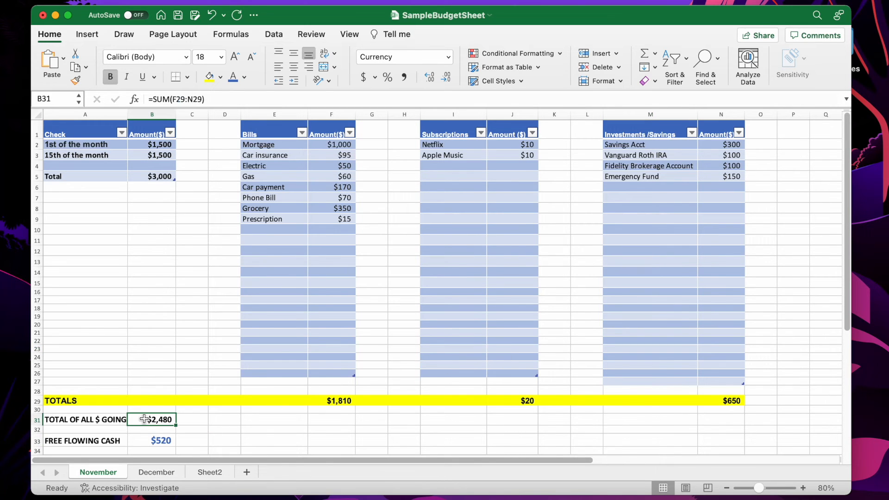
left_click(154, 443)
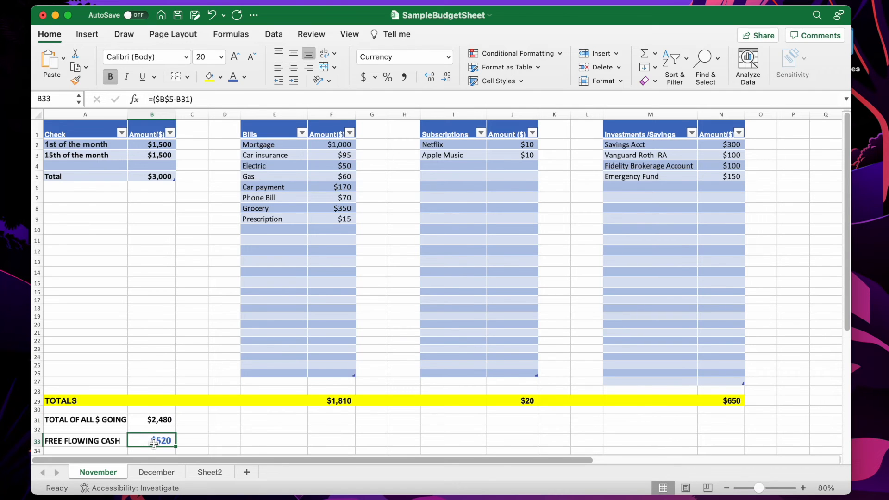
left_click(156, 418)
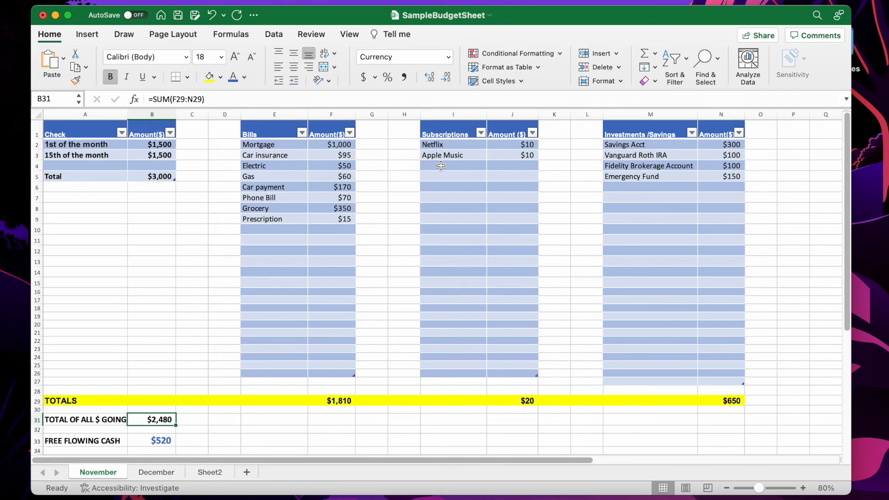
Add a Spotify subscription costing 5 in the next row of the subscriptions table
left_click(442, 165)
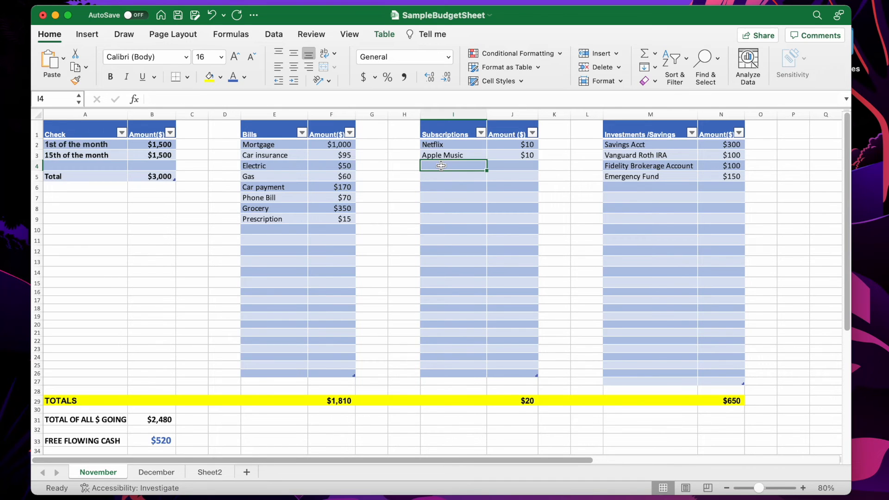
type("Spotify")
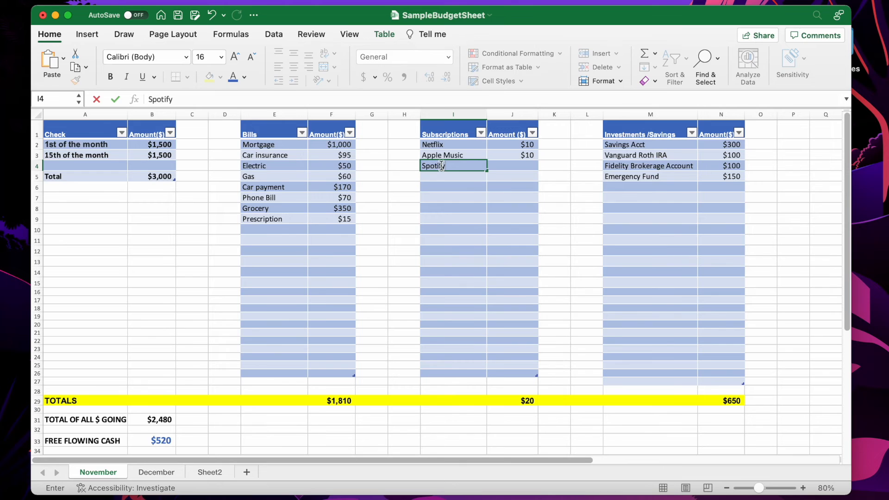
key("Tab")
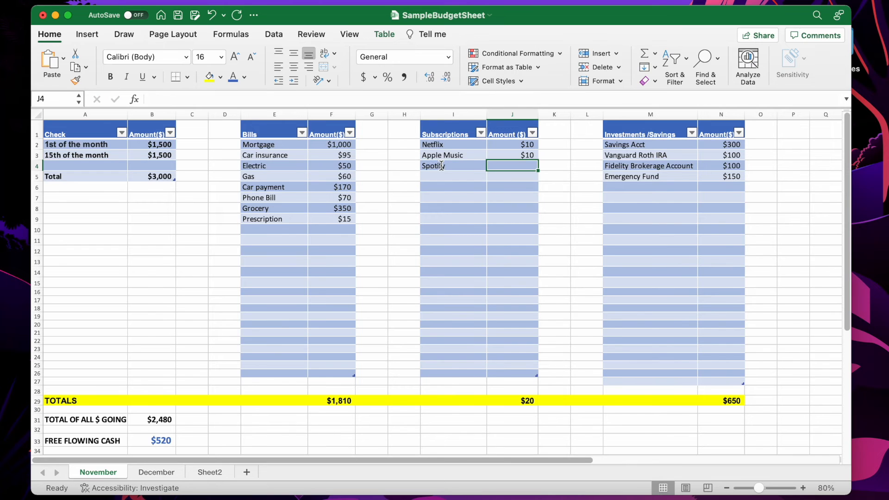
type("5")
key("Return")
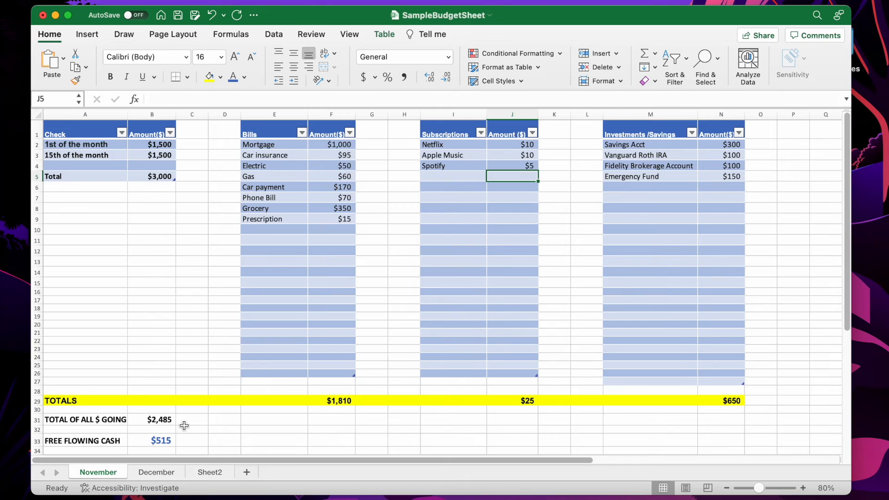
Add a Fun entry of $200 to the Investments/Savings table
left_click(160, 442)
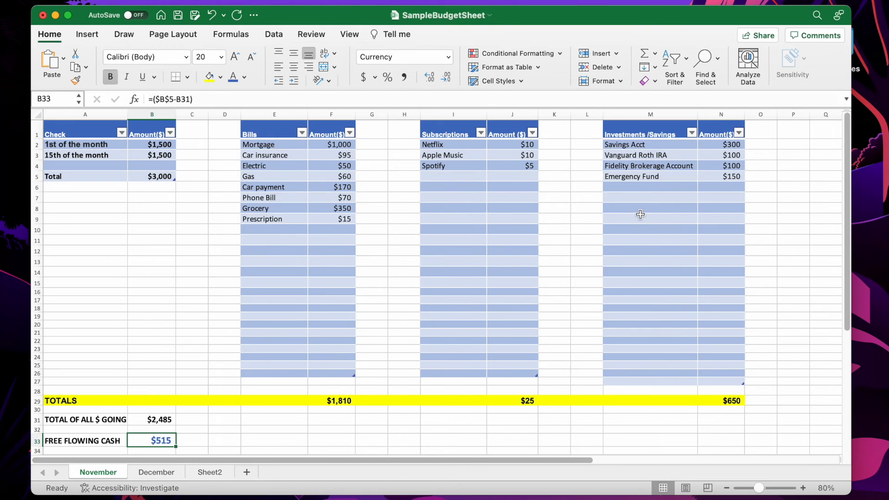
left_click(633, 188)
type("Fun")
key("Tab")
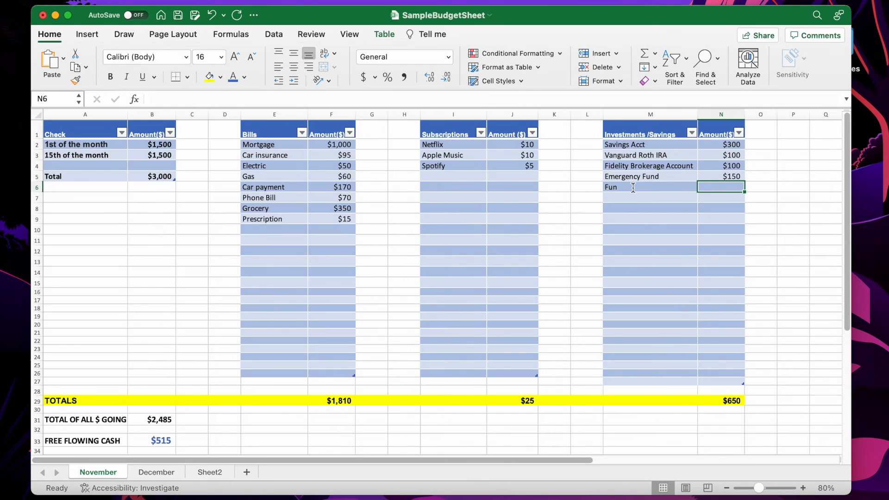
type("$200")
key("Return")
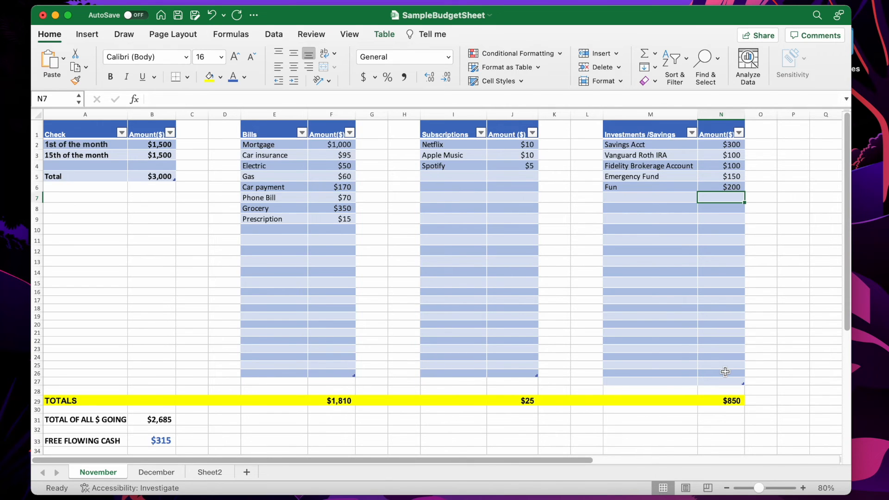
Copy the whole November budget range A1:N33 and paste it into A1 of the December sheet
left_click_drag(106, 441, 151, 432)
left_click(225, 429)
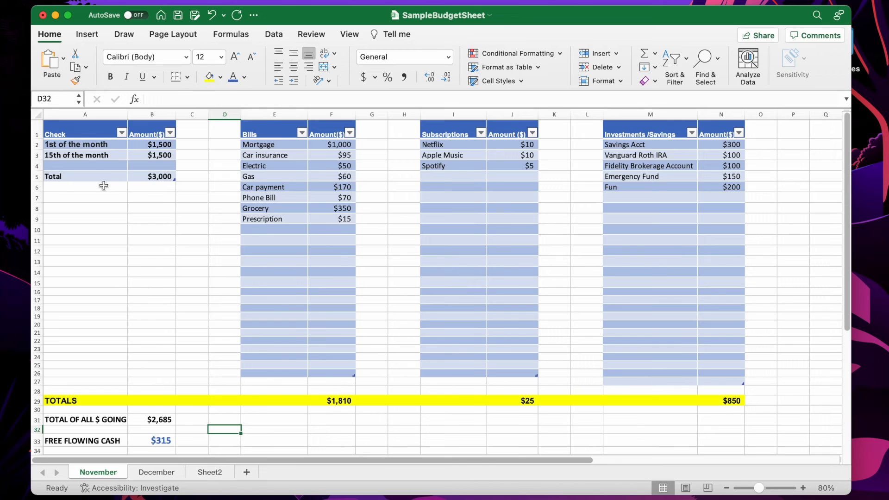
left_click_drag(76, 134, 734, 438)
key("cmd+c")
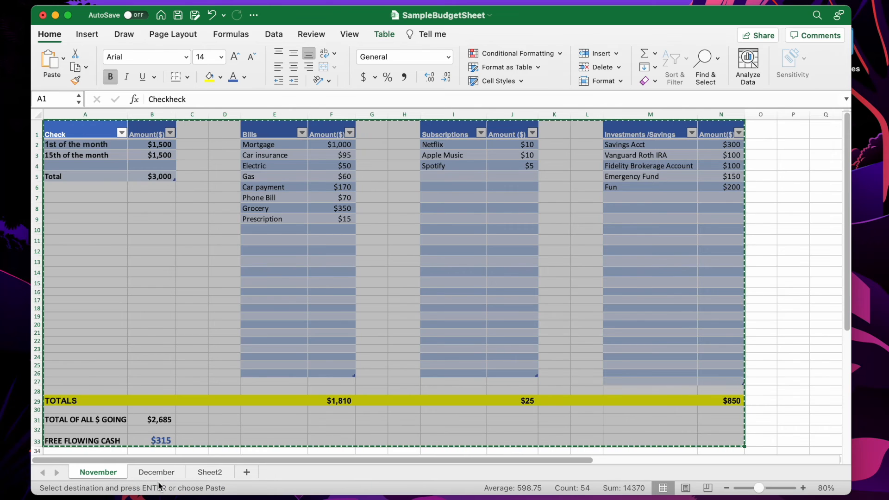
left_click(157, 472)
left_click(59, 133)
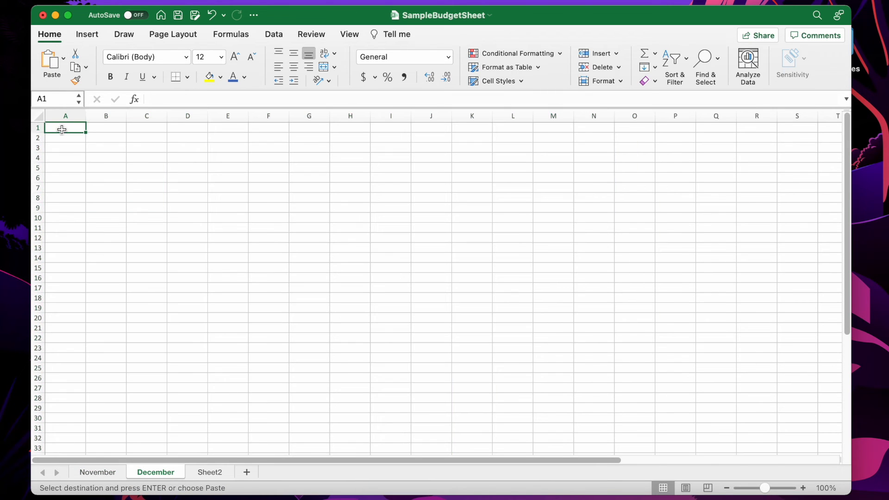
key("super+v")
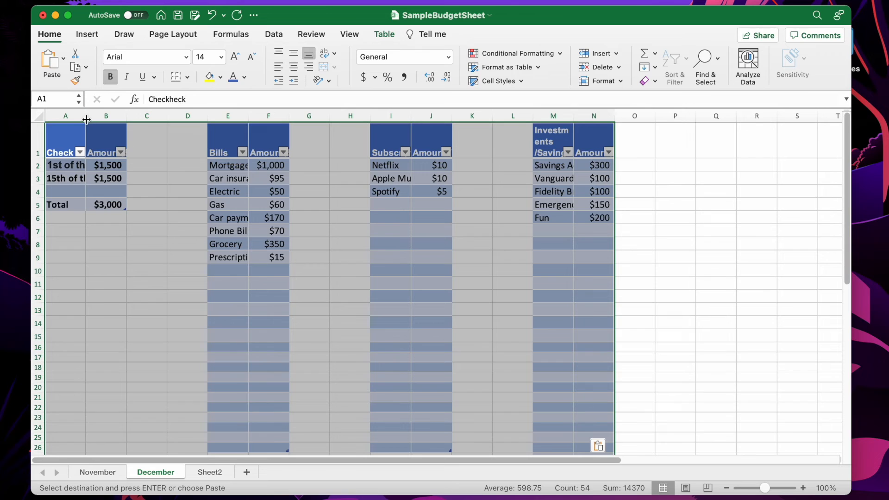
Autofit the pasted columns to their contents and widen the bills amount column
double_click(85, 119)
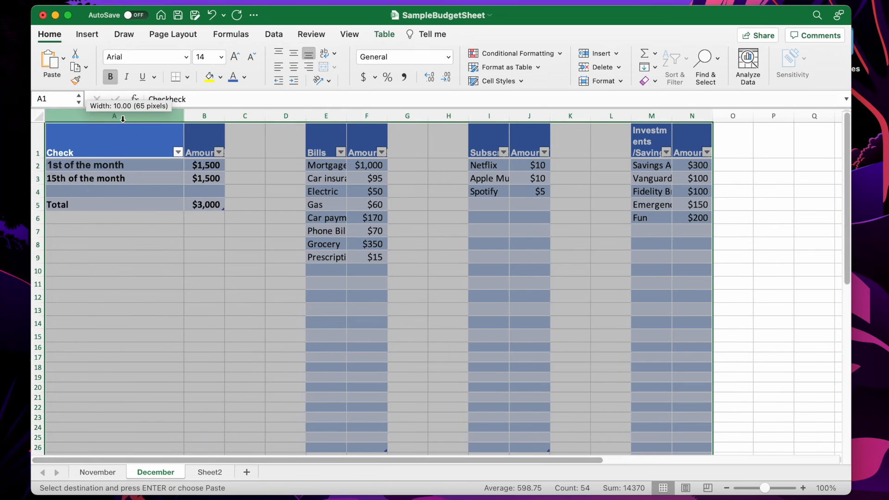
double_click(346, 116)
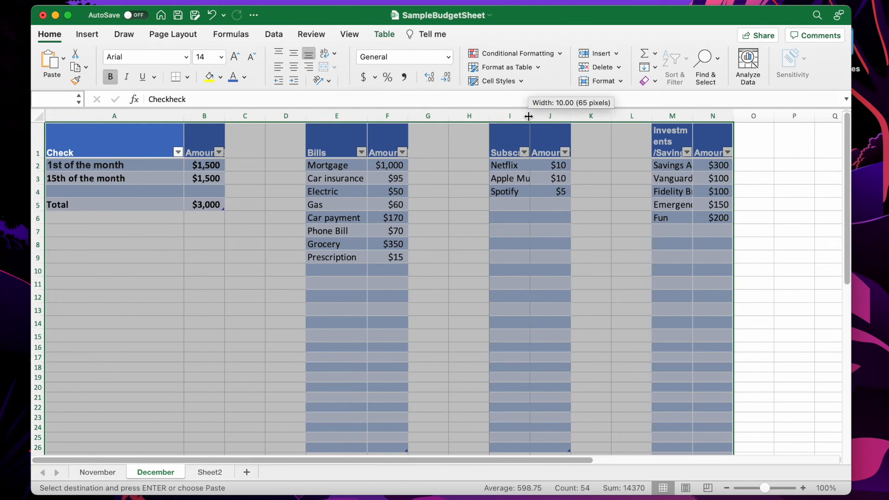
double_click(531, 116)
double_click(726, 118)
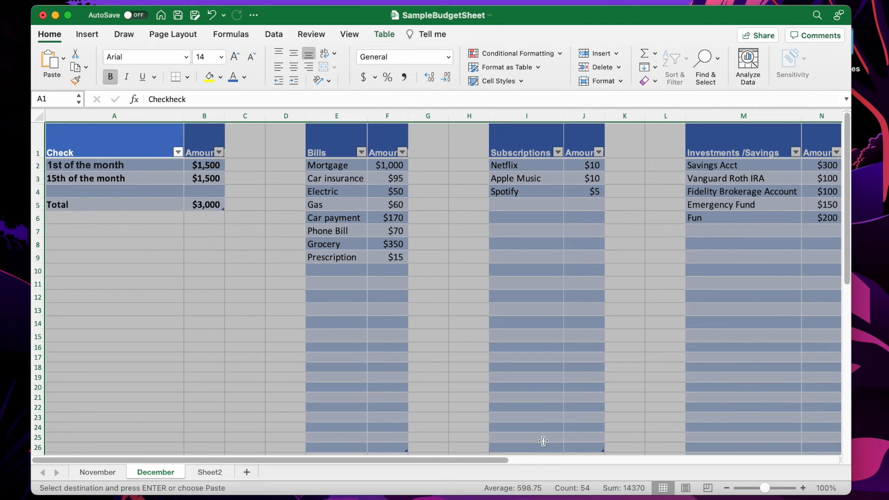
left_click_drag(443, 459, 495, 472)
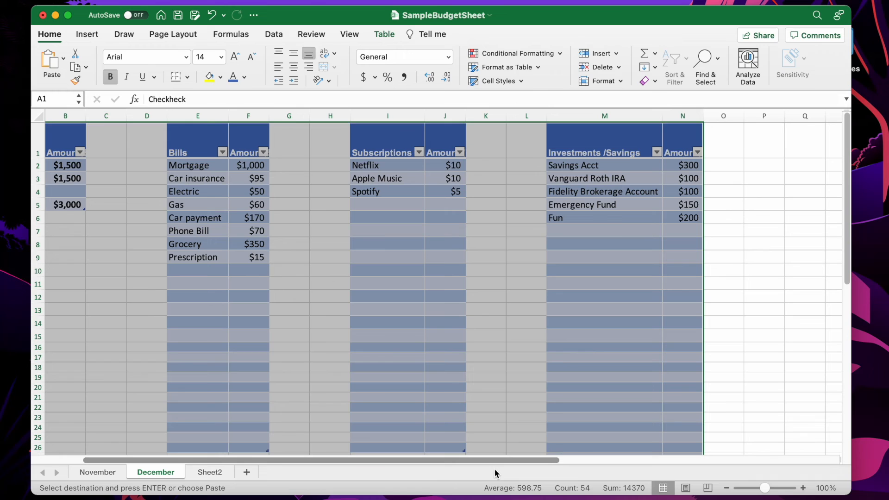
double_click(703, 120)
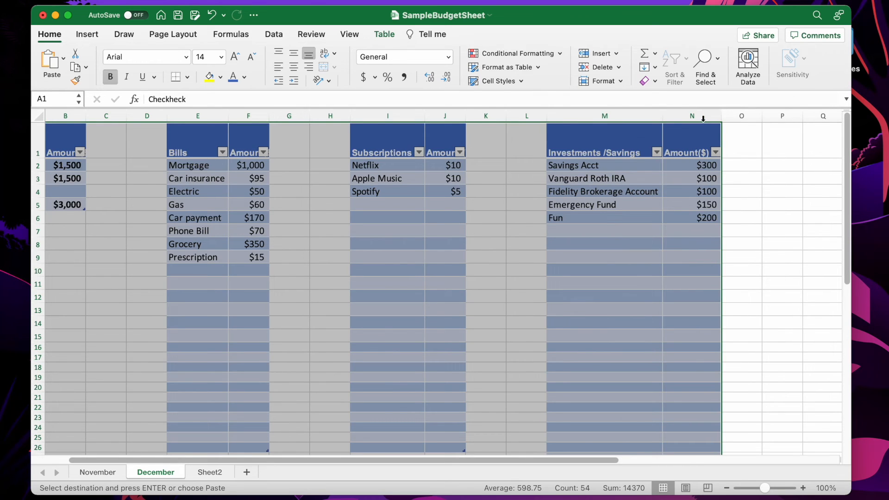
left_click_drag(429, 461, 281, 412)
left_click(193, 266)
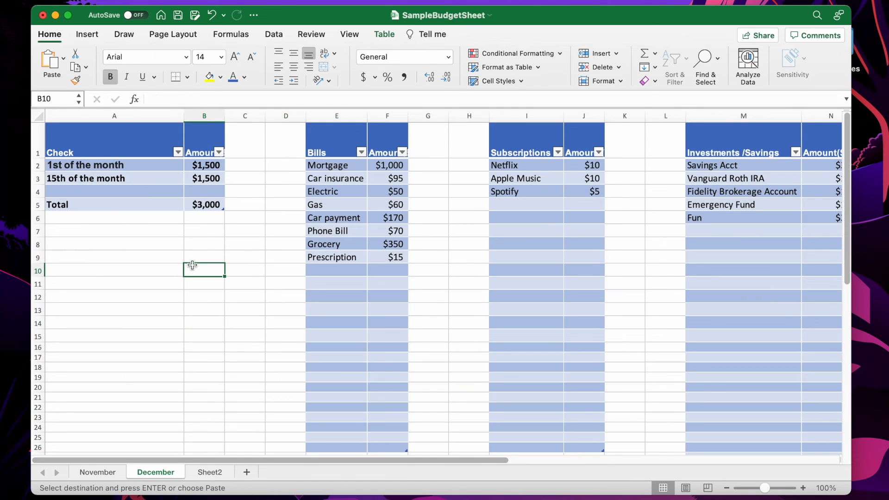
left_click_drag(409, 115, 426, 116)
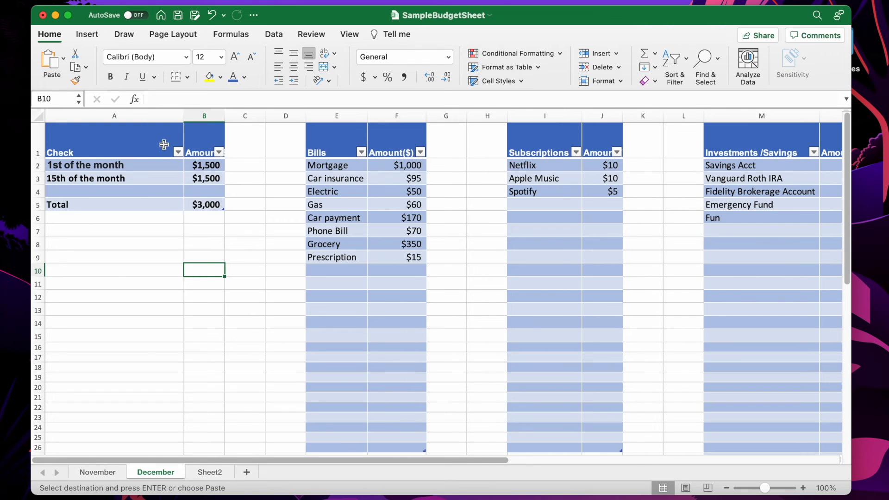
Label the empty check row Bonus and enter 1000 as its amount
left_click(97, 192)
type("Bonus")
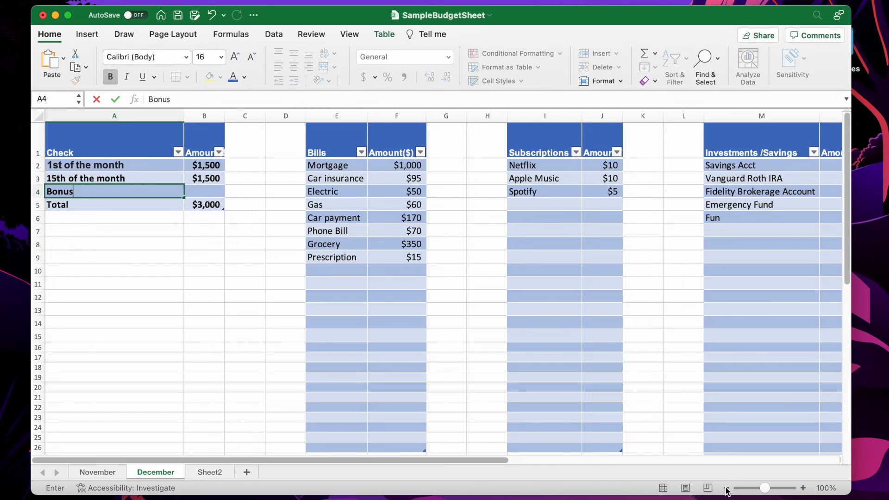
left_click(254, 322)
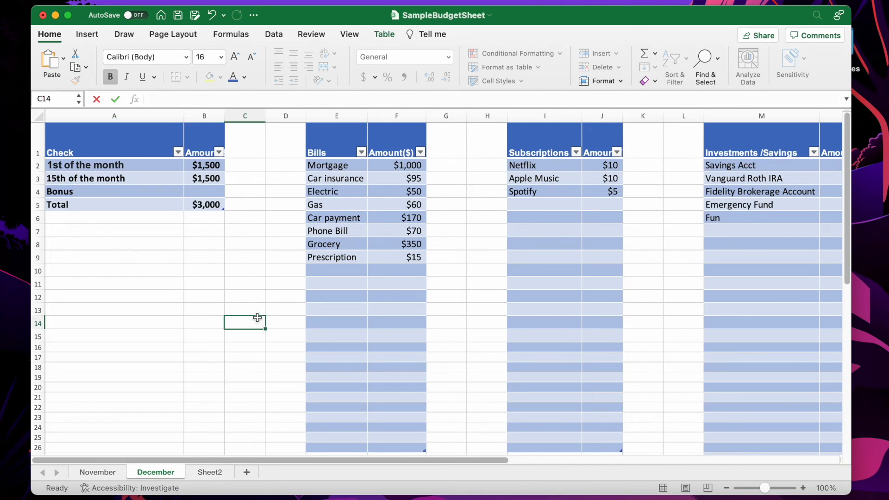
left_click(726, 488)
left_click(726, 489)
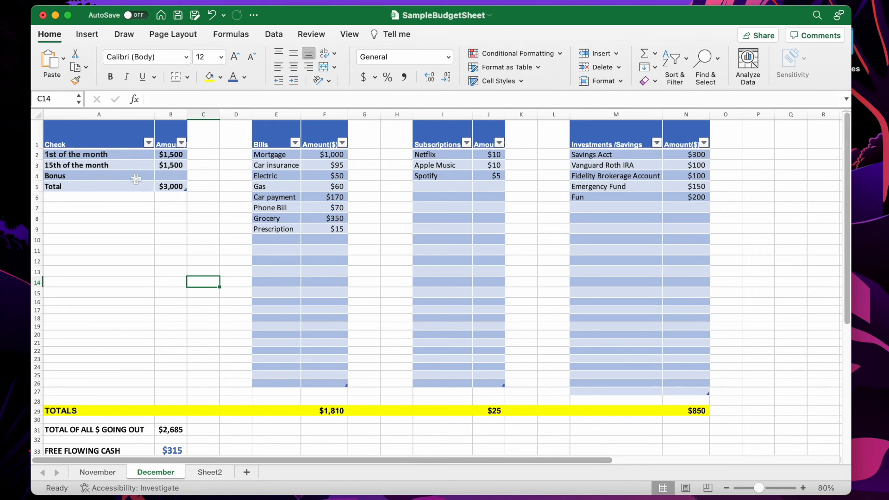
left_click(171, 176)
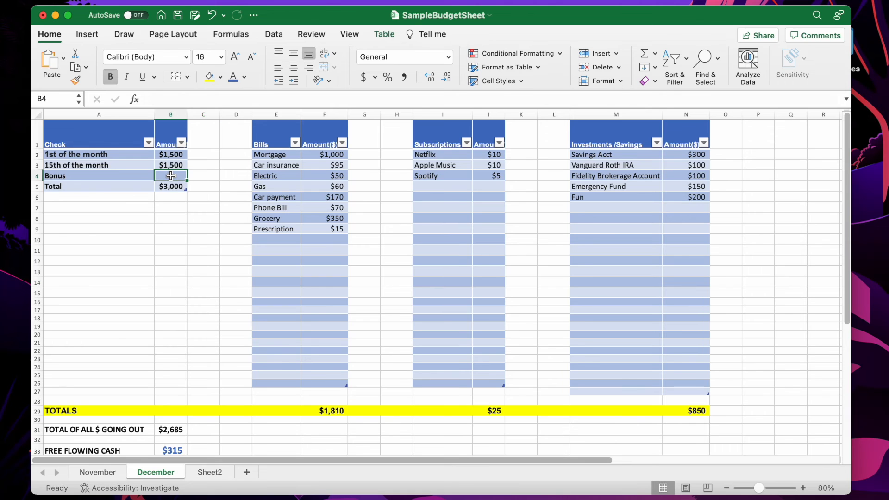
type("1000")
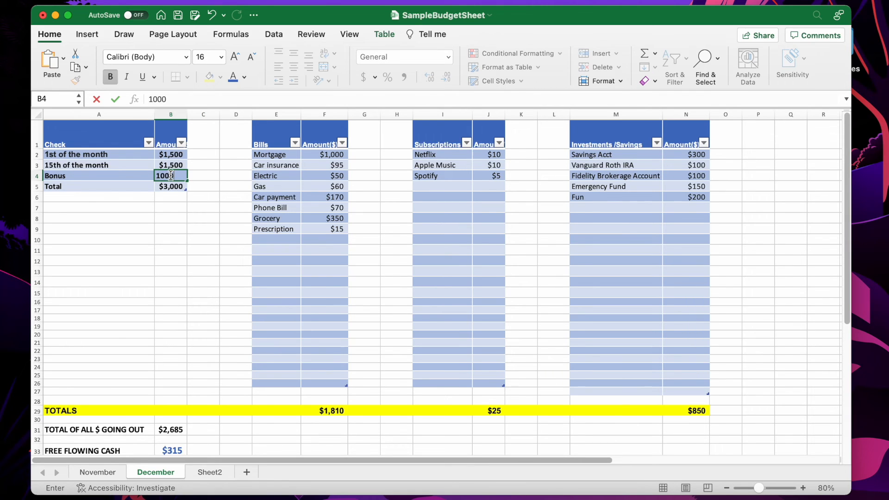
key("Return")
Try to paste onto the Bonus row 4 of the December sheet
left_click(43, 180)
left_click(43, 181)
left_click(36, 180)
left_click(37, 180)
right_click(38, 178)
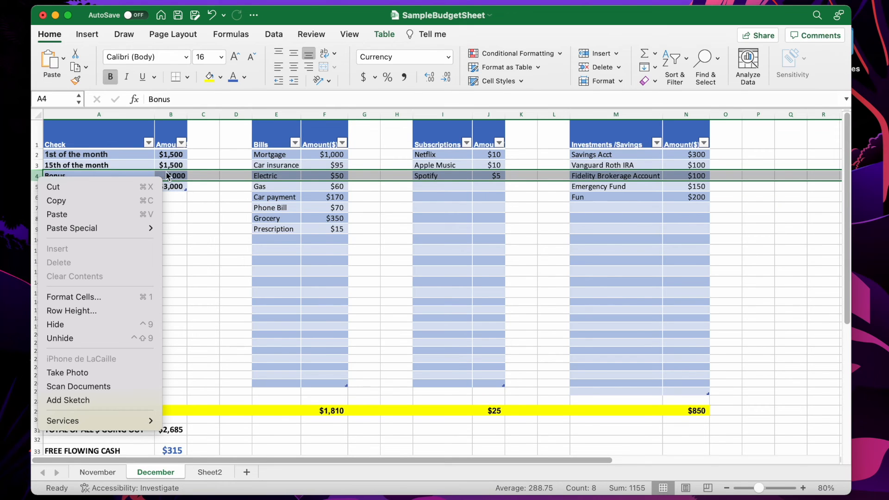
key("Escape")
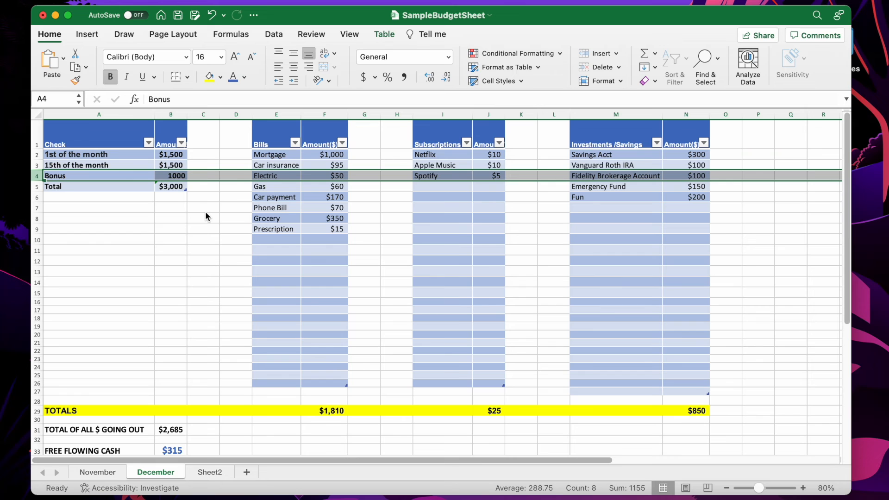
right_click(40, 180)
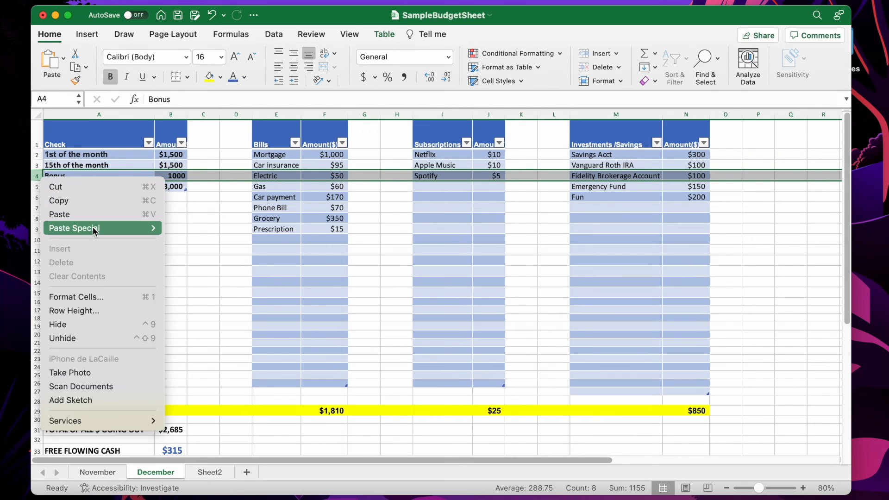
mouse_move(94, 231)
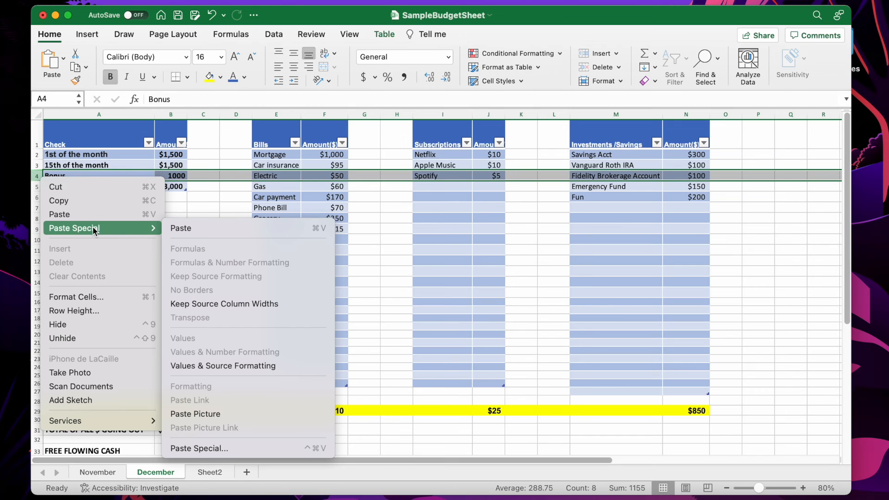
left_click(226, 227)
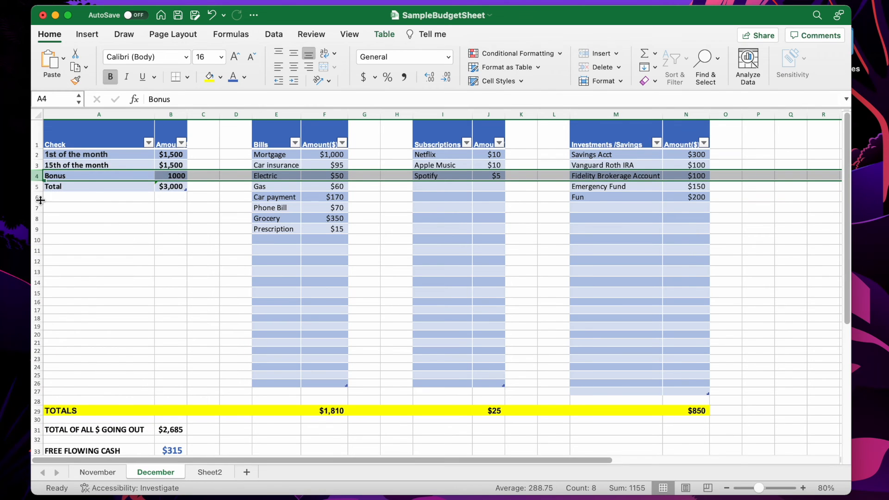
left_click_drag(81, 186, 130, 190)
left_click(179, 198)
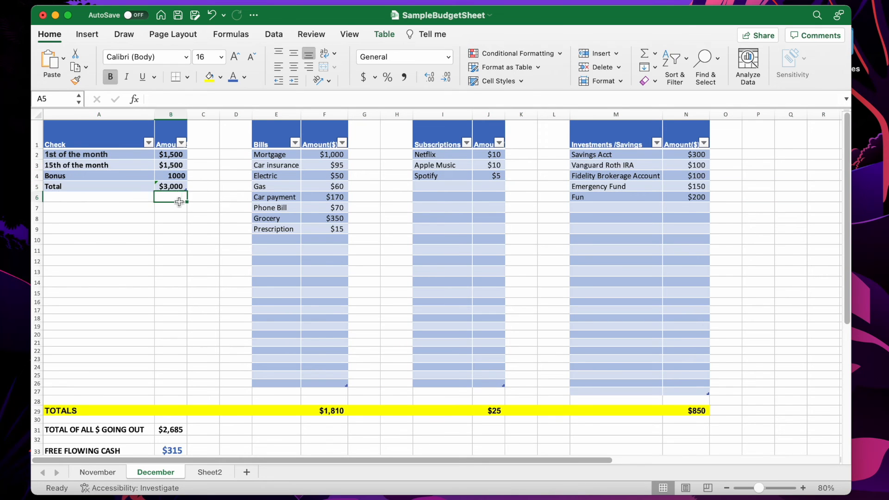
left_click(179, 174)
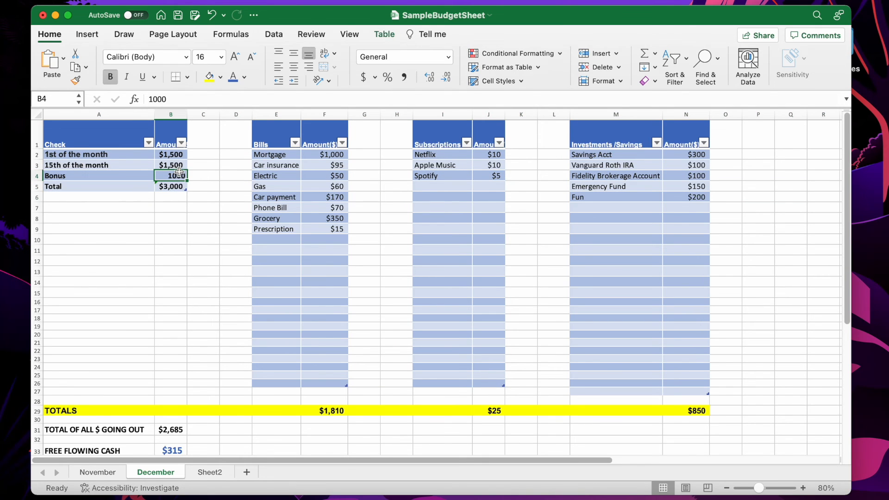
Re-enter the Bonus amount as $1000 so it is formatted as currency
double_click(158, 175)
type("$")
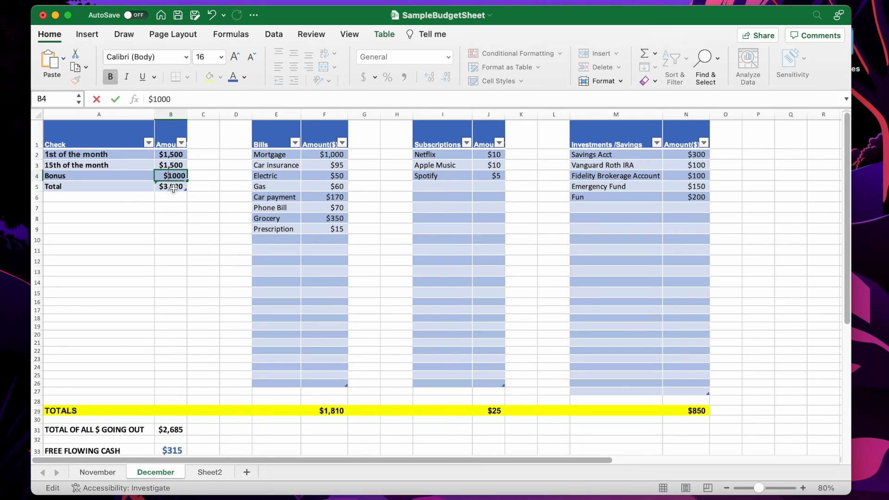
left_click(172, 187)
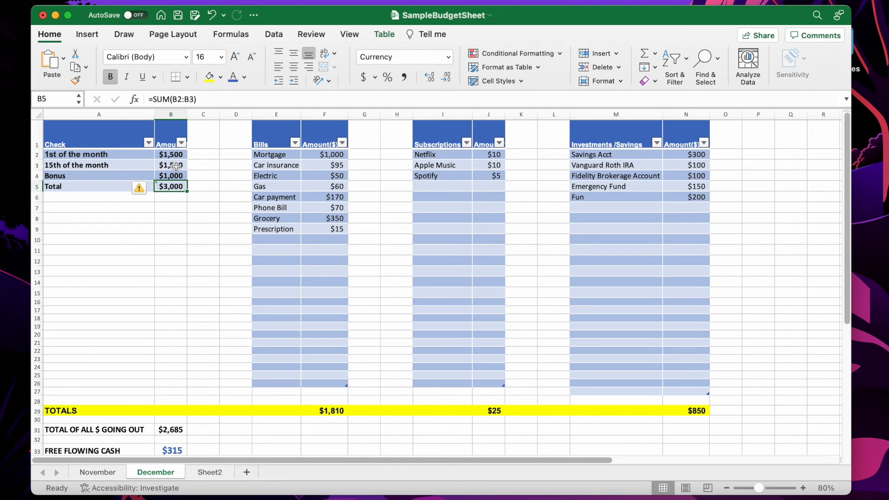
Edit the check Total formula to =SUM(B2:B4) so it includes the Bonus row
double_click(175, 187)
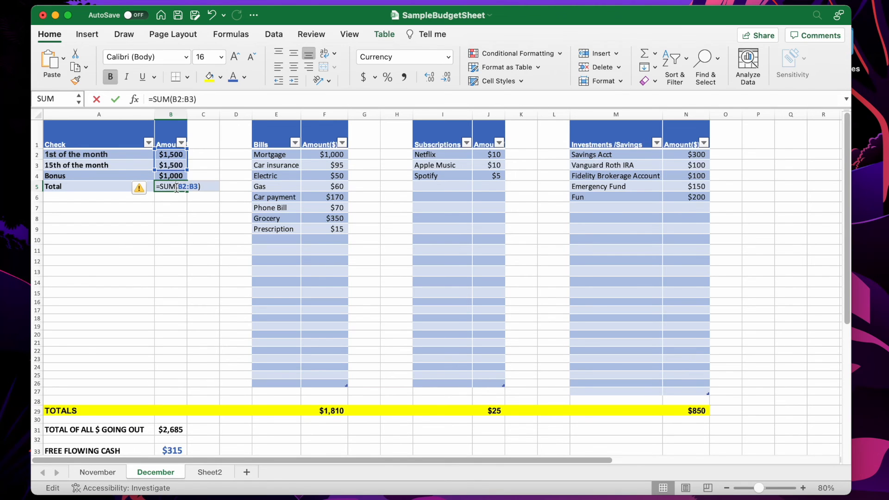
key("BackSpace")
key("BackSpace")
key("BackSpace")
key("BackSpace")
key("BackSpace")
key("BackSpace")
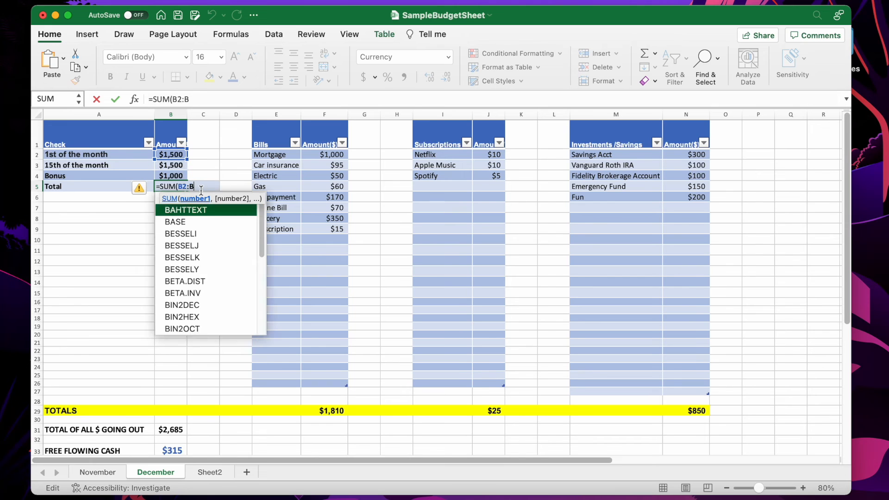
left_click_drag(174, 157, 175, 177)
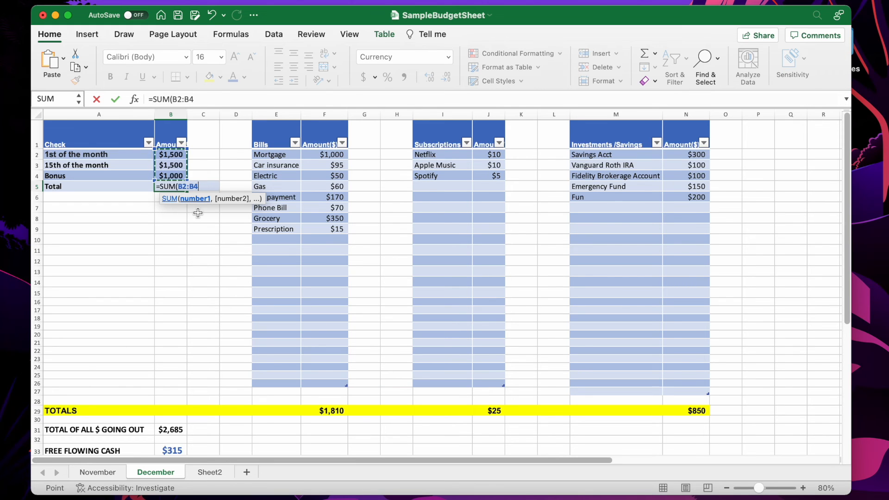
type(")")
key("Return")
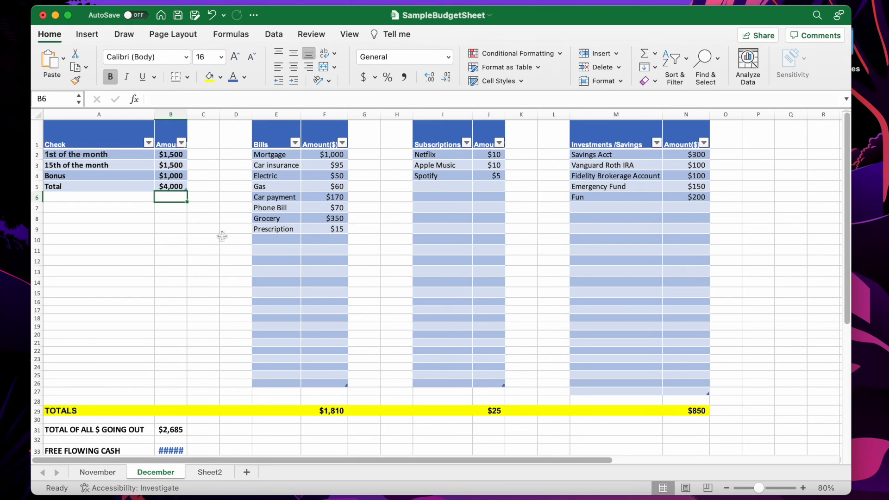
Widen the checks amount column so the free flowing cash value fits
left_click(173, 435)
key("Down")
key("Down")
left_click(173, 435)
left_click_drag(188, 114, 195, 114)
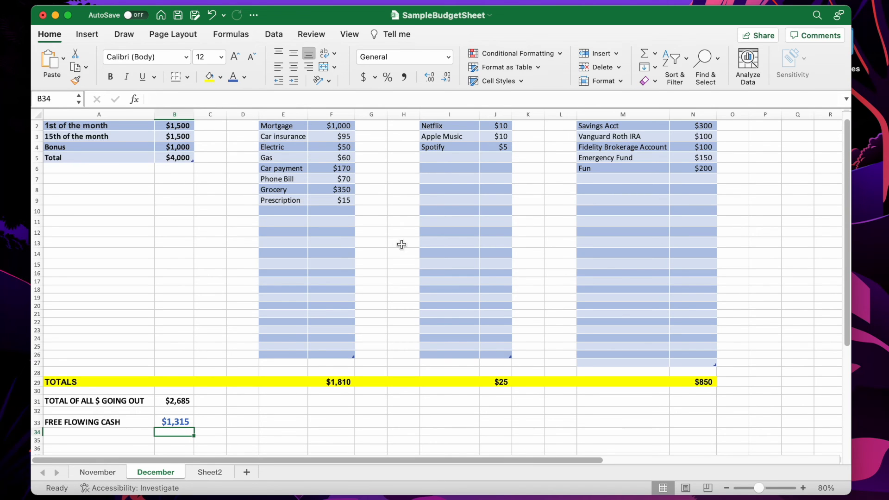
scroll(850, 230, "up", 2)
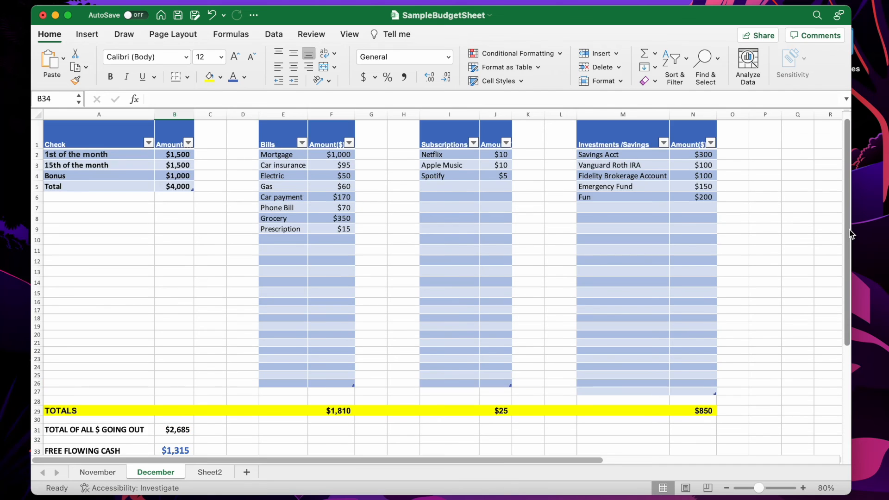
scroll(851, 234, "down", 1)
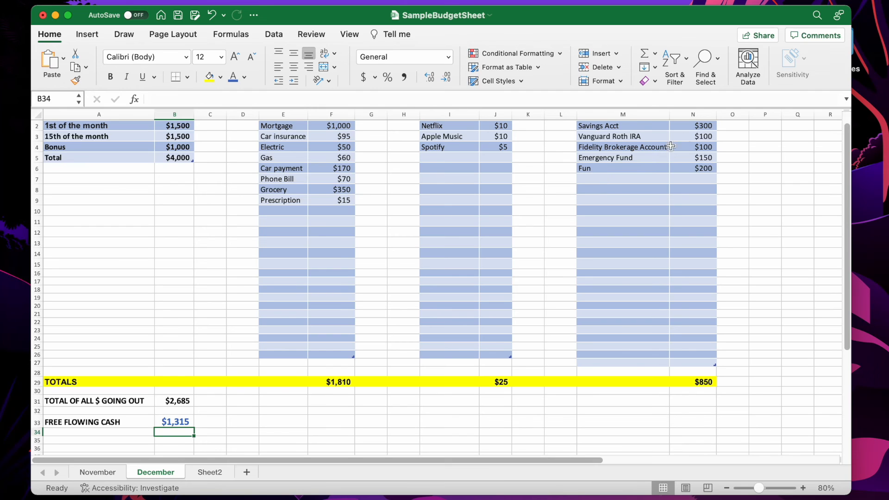
Set the Vanguard Roth IRA amount to 500 and the Fidelity Brokerage Account amount to 1000
left_click(705, 126)
left_click(704, 137)
type("500")
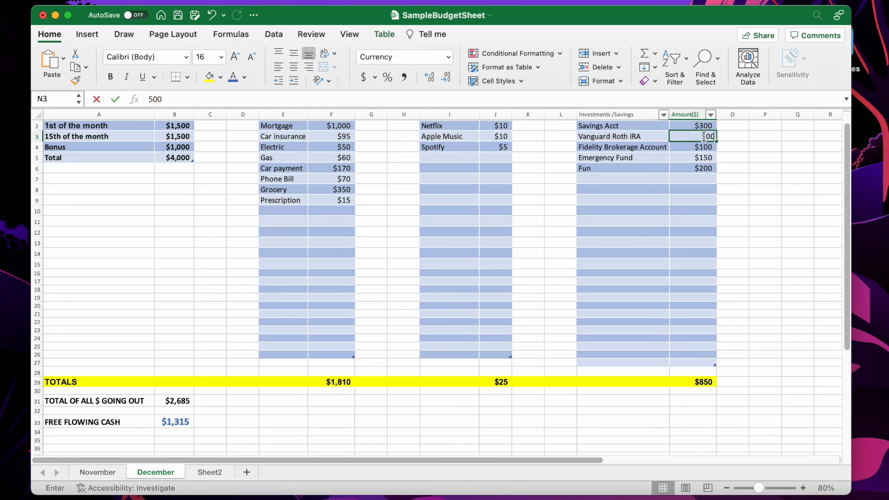
key("Return")
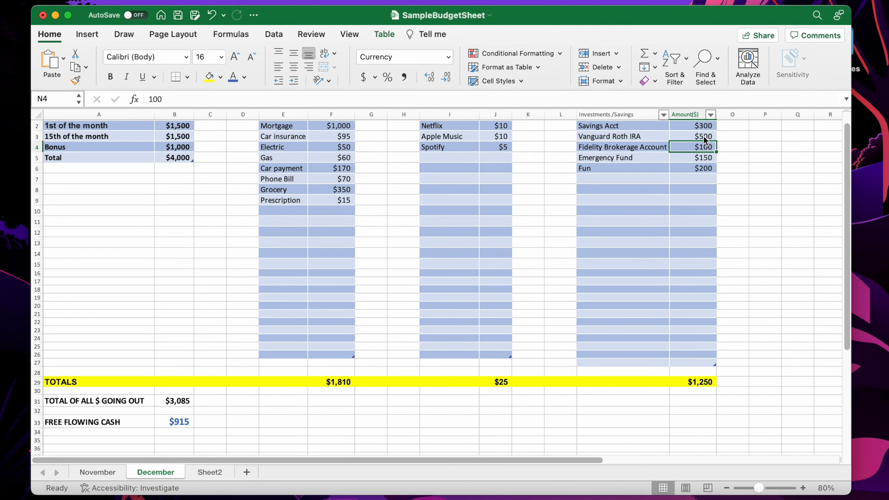
type("1000")
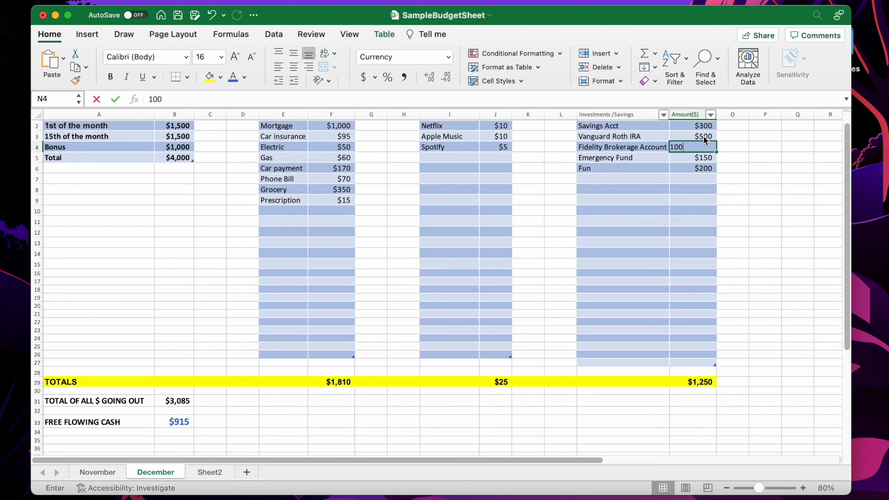
key("Return")
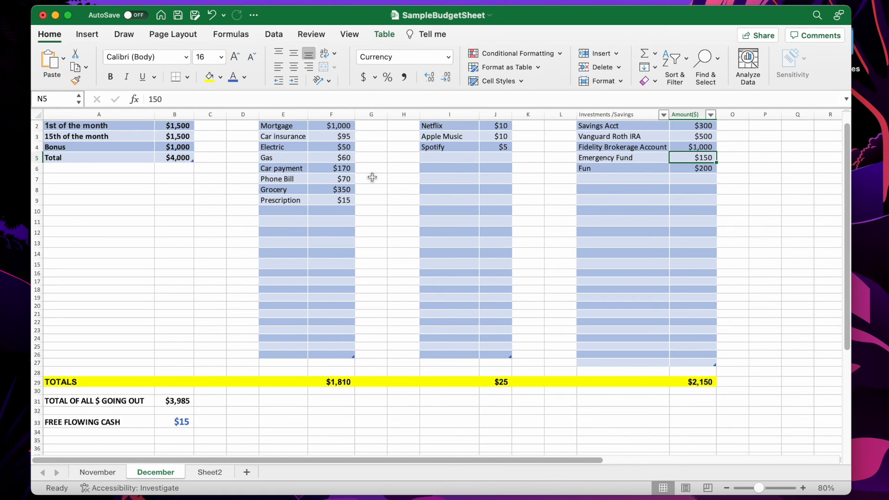
Add a Car repair bill with an amount of $500 in the next empty bills row
left_click(280, 212)
type("Car repair")
left_click(333, 212)
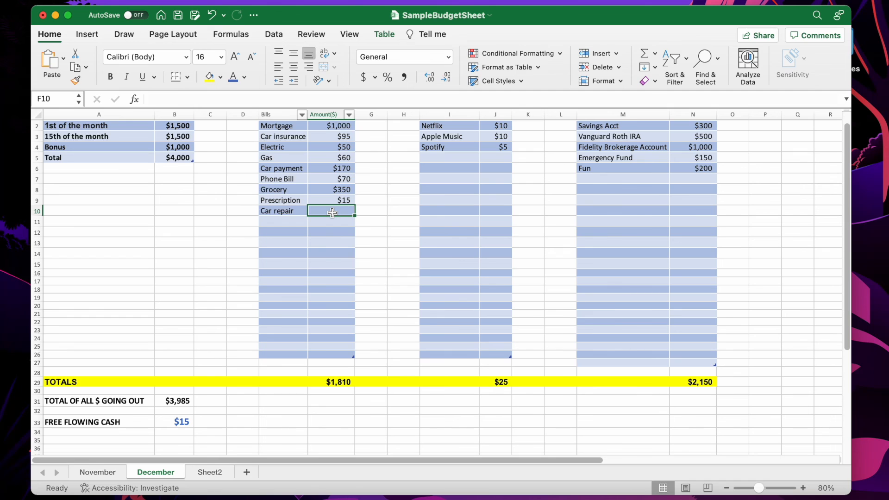
type("$")
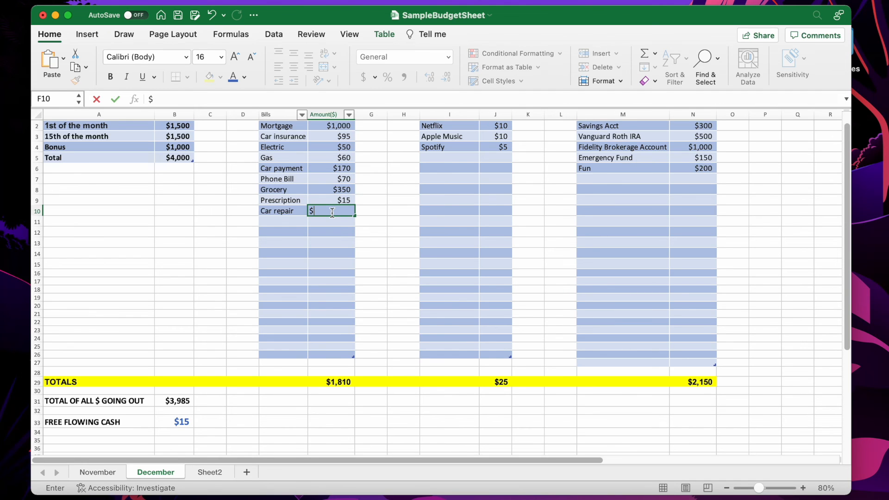
type("500")
key("Return")
Review the December totals and free flowing cash formula and compare them with the November sheet
scroll(332, 212, "up", 2)
scroll(332, 212, "right", 1)
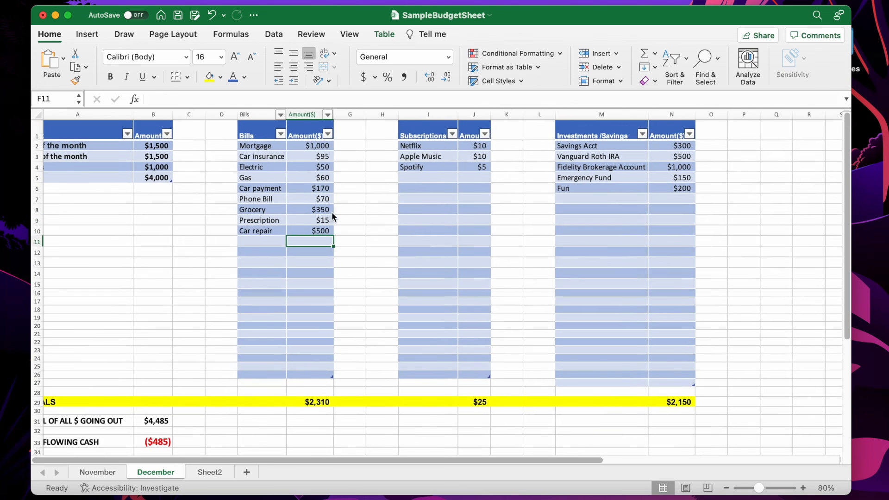
left_click(156, 441)
key("Left")
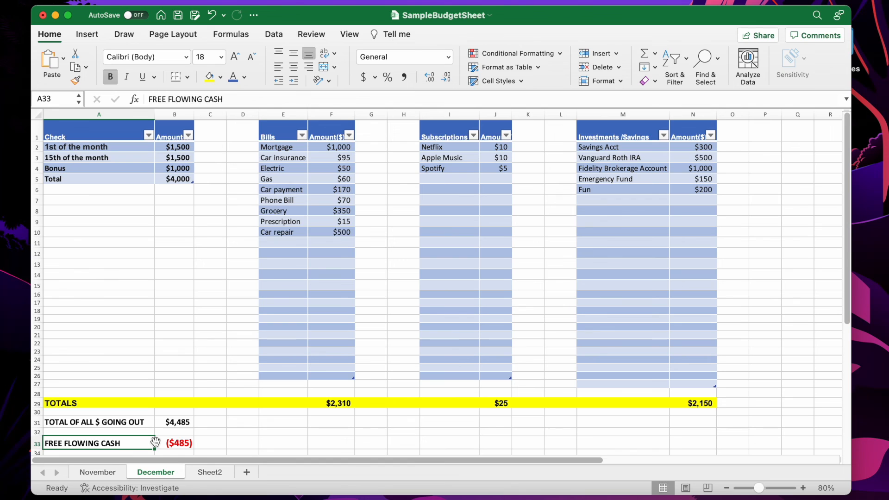
left_click(175, 443)
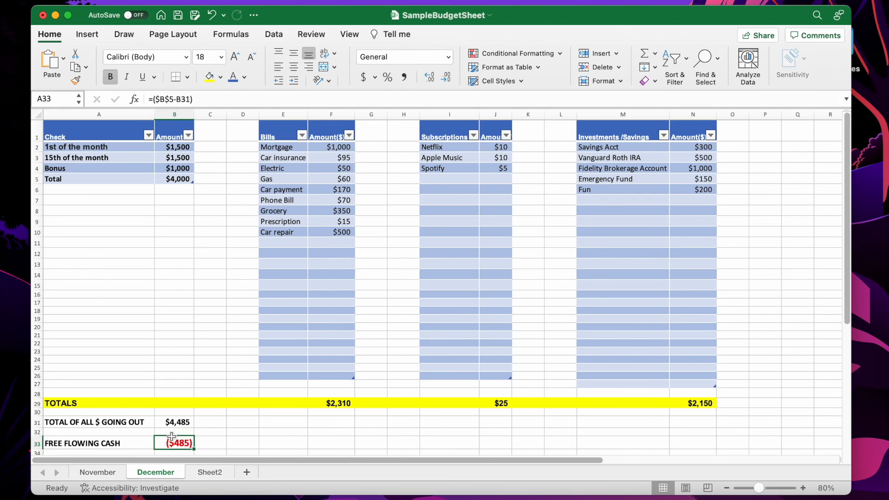
left_click(700, 170)
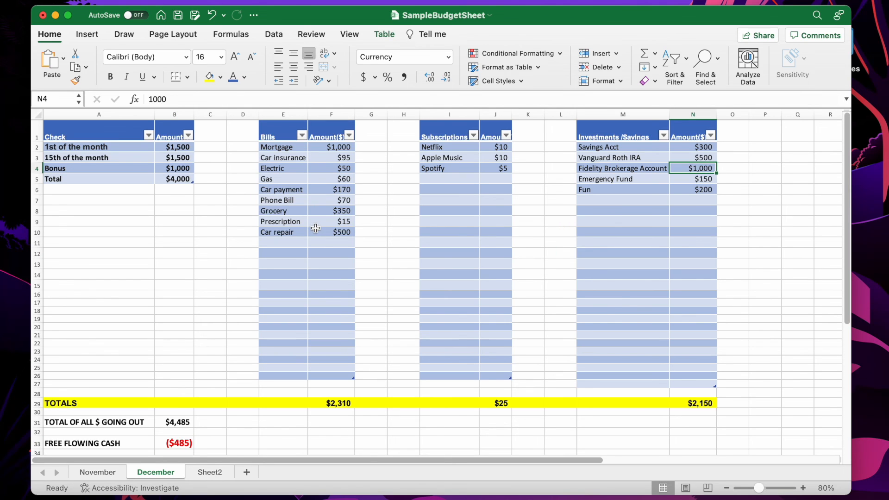
left_click(623, 180)
left_click(692, 179)
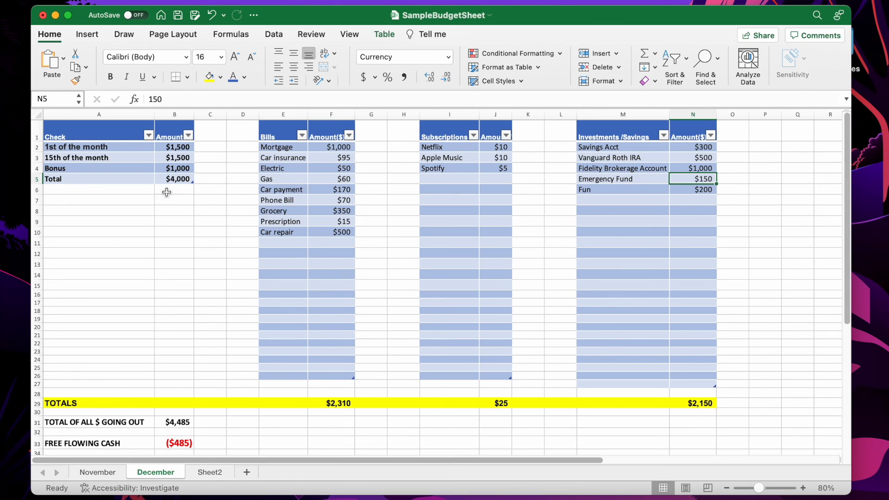
left_click(172, 175)
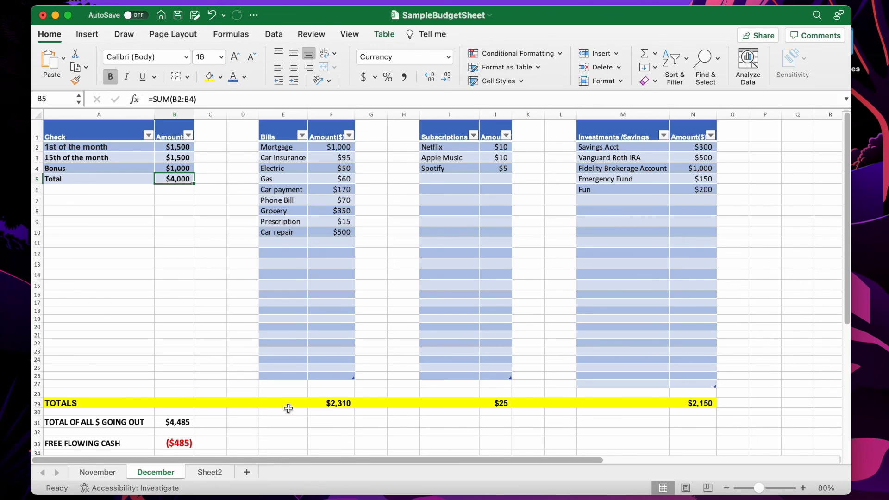
left_click(111, 473)
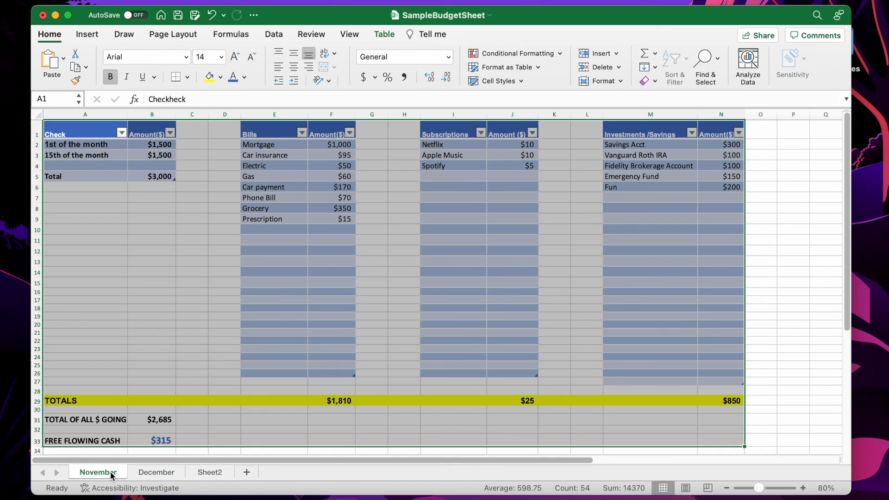
left_click(159, 416)
left_click(87, 190)
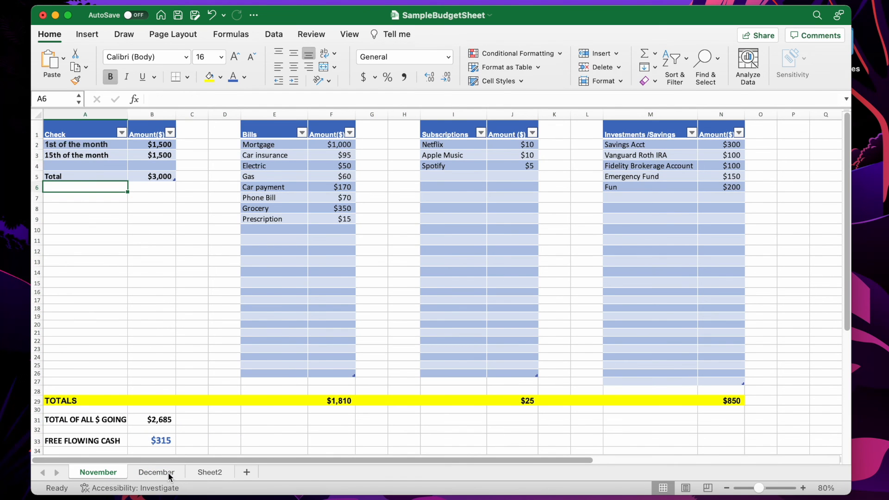
left_click(168, 472)
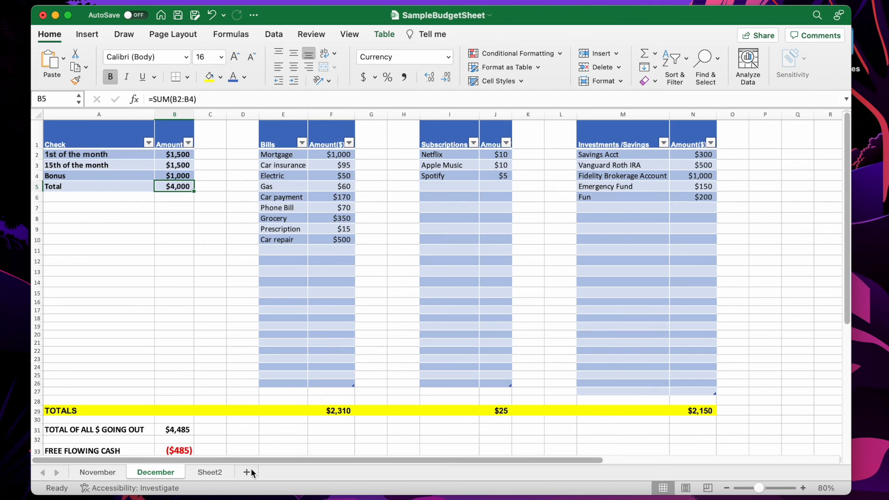
Add a new sheet and rename it January
left_click(246, 472)
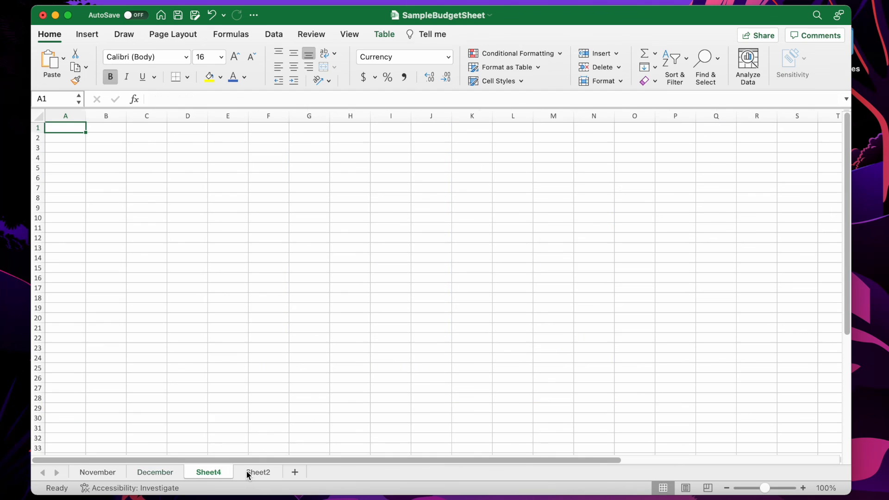
double_click(208, 472)
type("Jan")
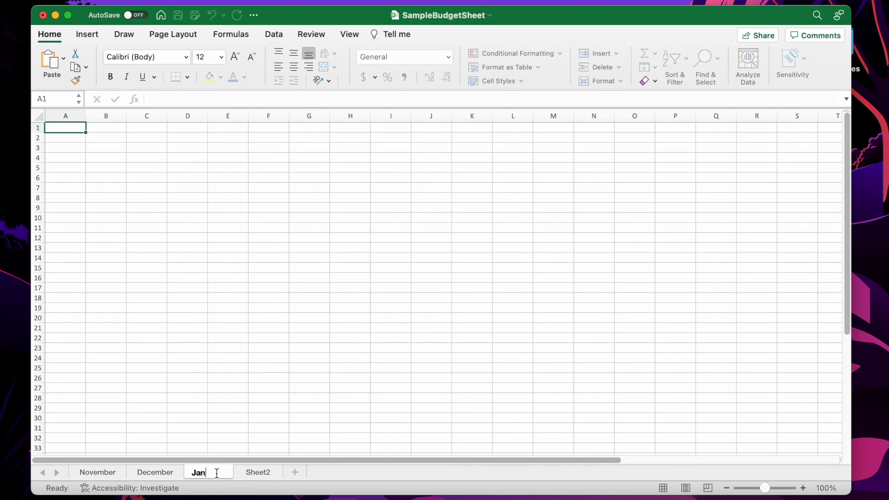
type("uary")
left_click(212, 428)
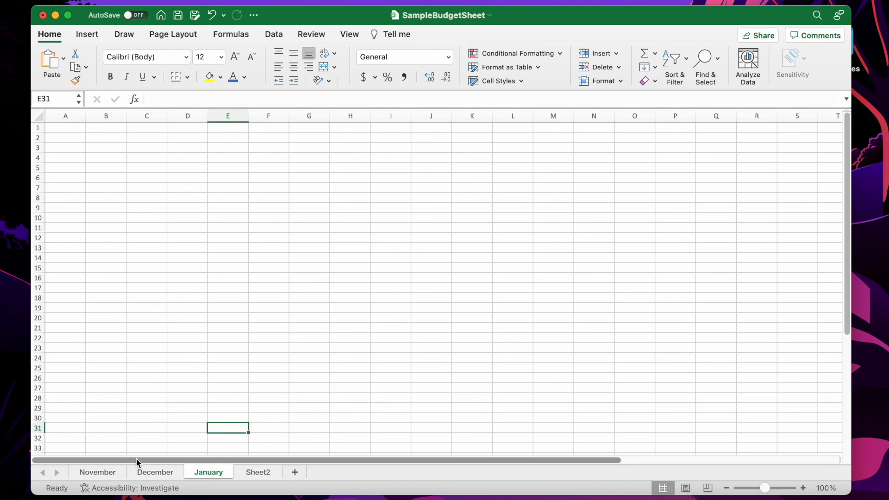
Color the November and December sheet tabs yellow
left_click(98, 472)
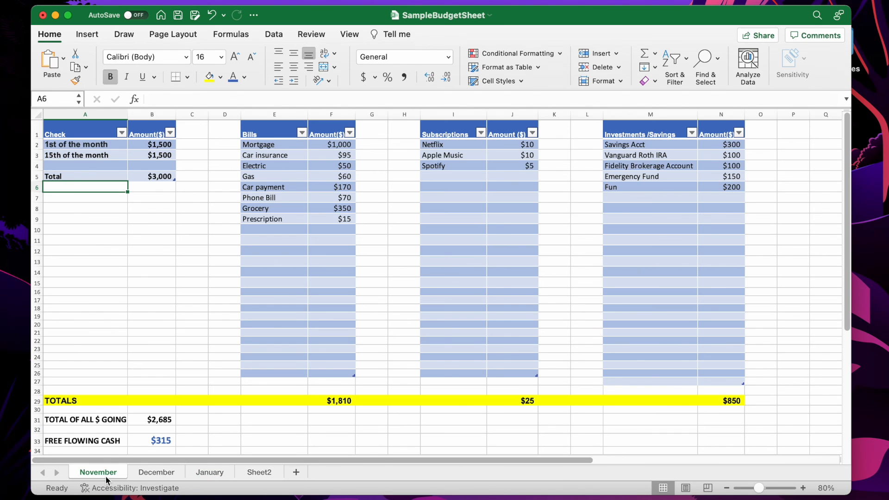
right_click(106, 477)
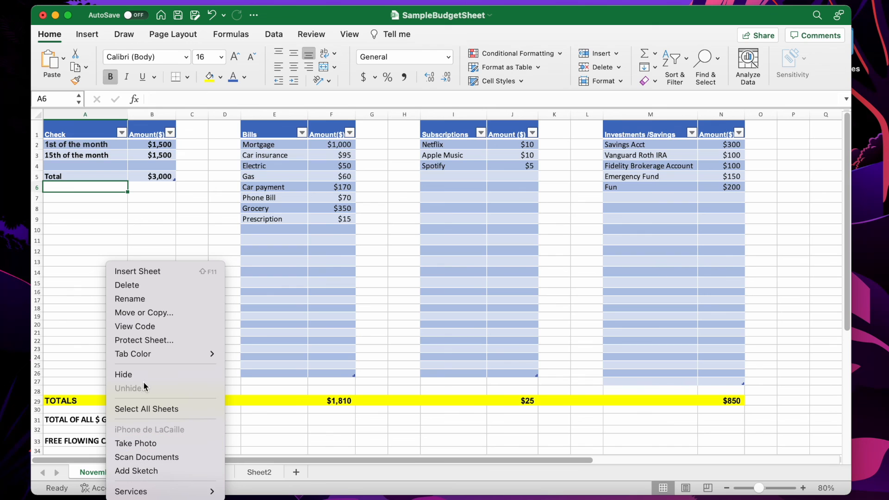
mouse_move(151, 354)
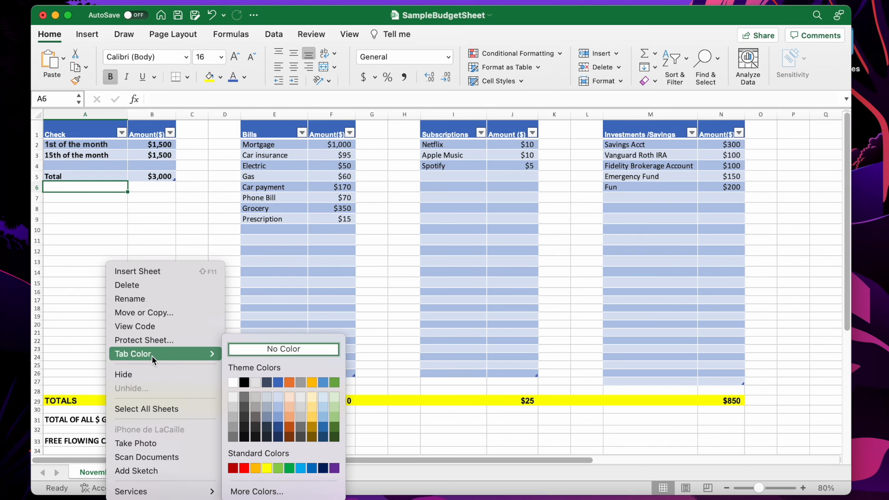
left_click(267, 468)
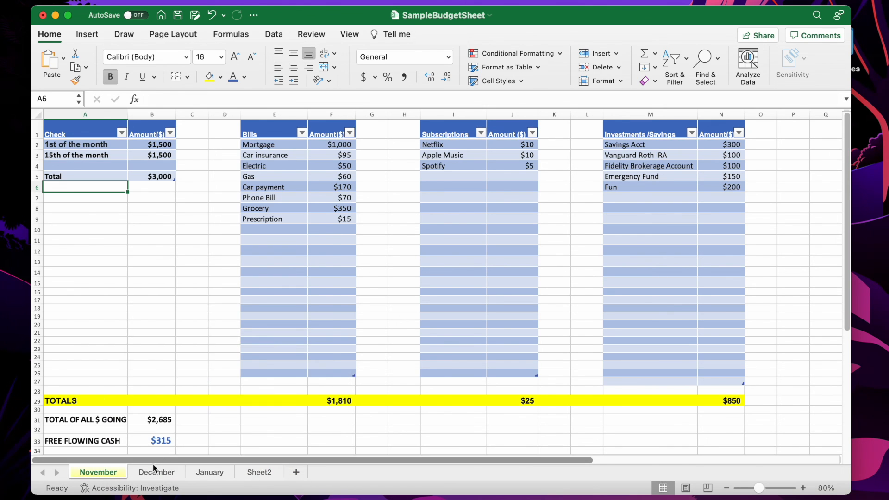
left_click(149, 472)
right_click(149, 472)
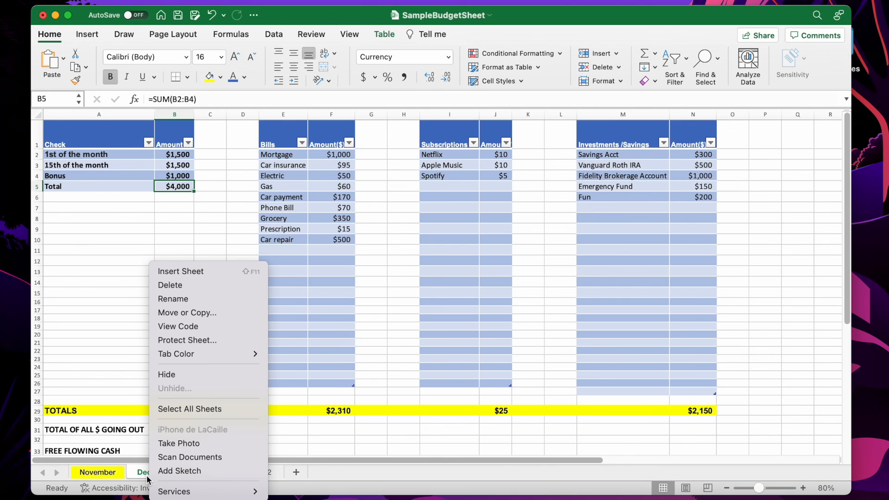
mouse_move(205, 353)
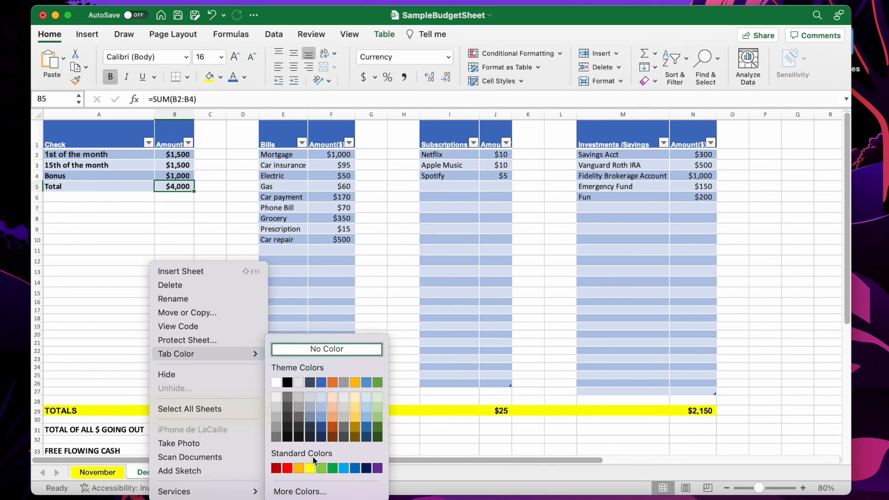
left_click(310, 468)
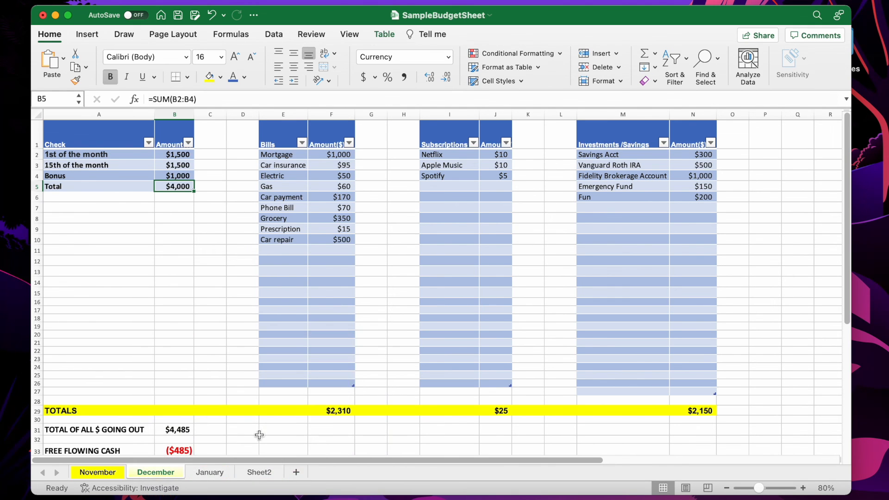
left_click(223, 473)
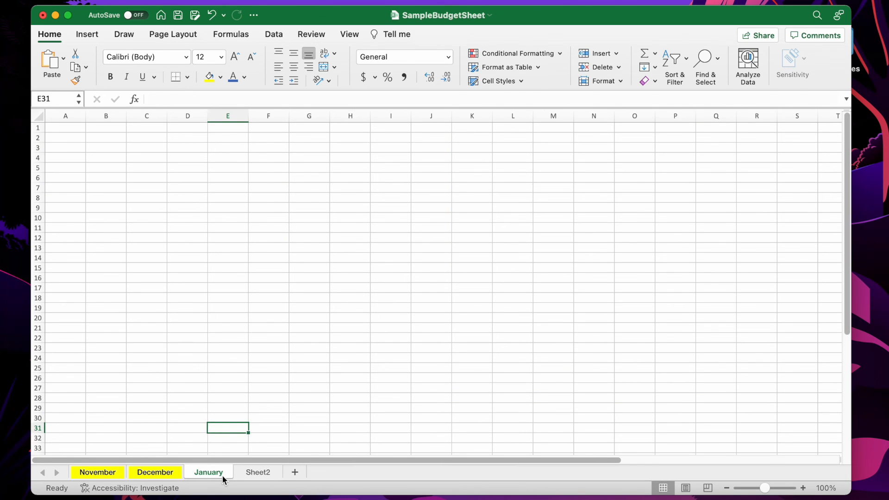
right_click(222, 475)
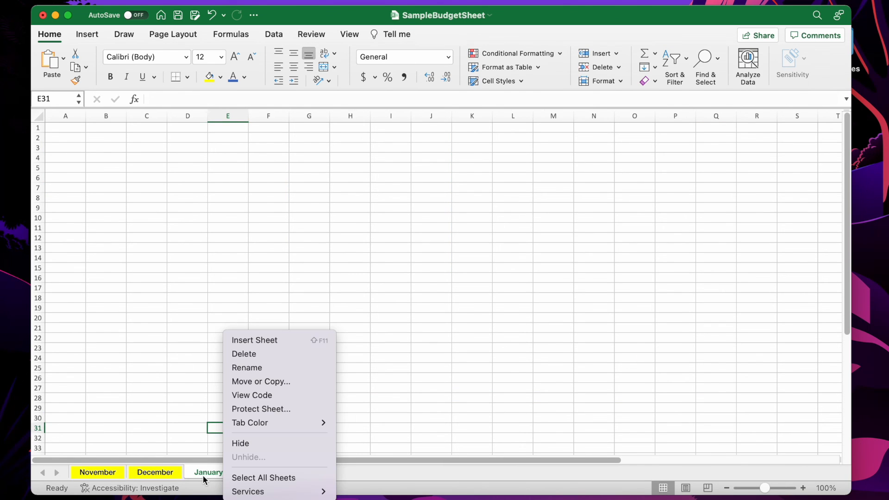
left_click(92, 475)
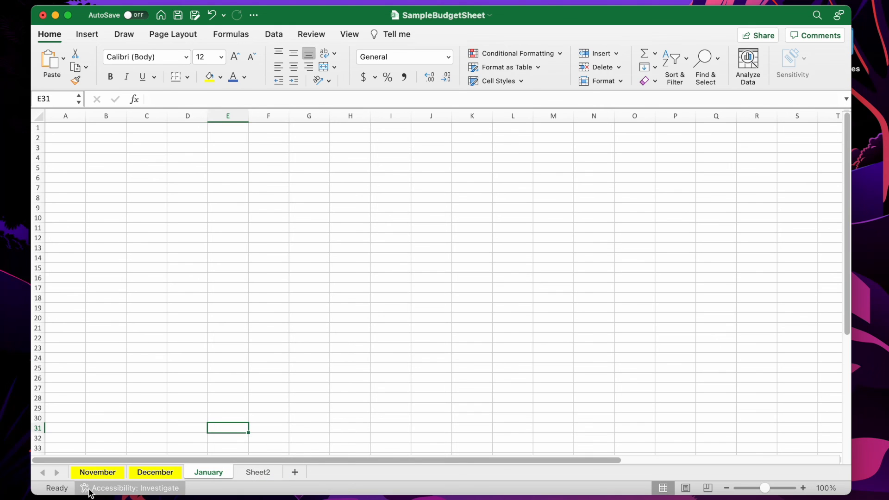
Examine the November sheet's check income table and totals, and compare them with the December sheet
left_click(102, 473)
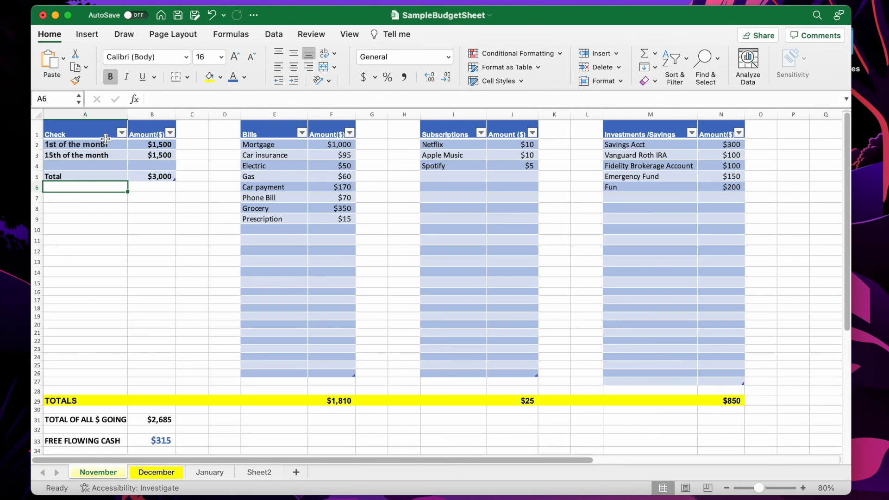
left_click(119, 254)
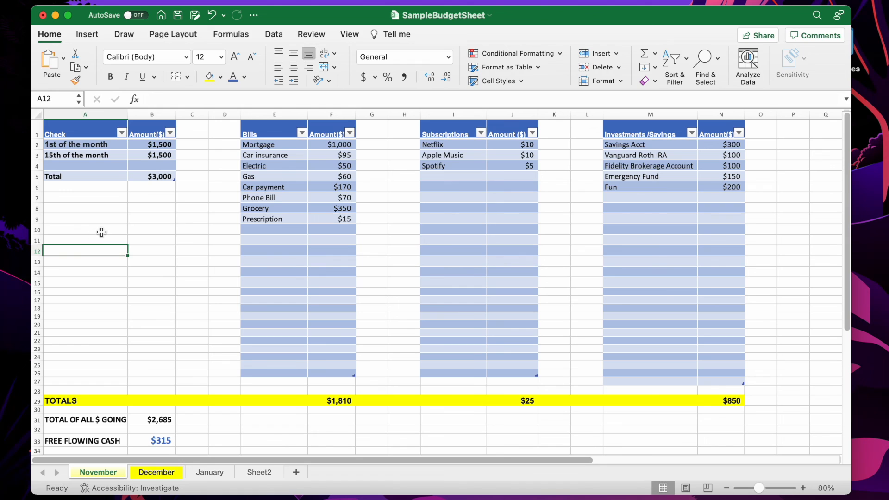
left_click(88, 441)
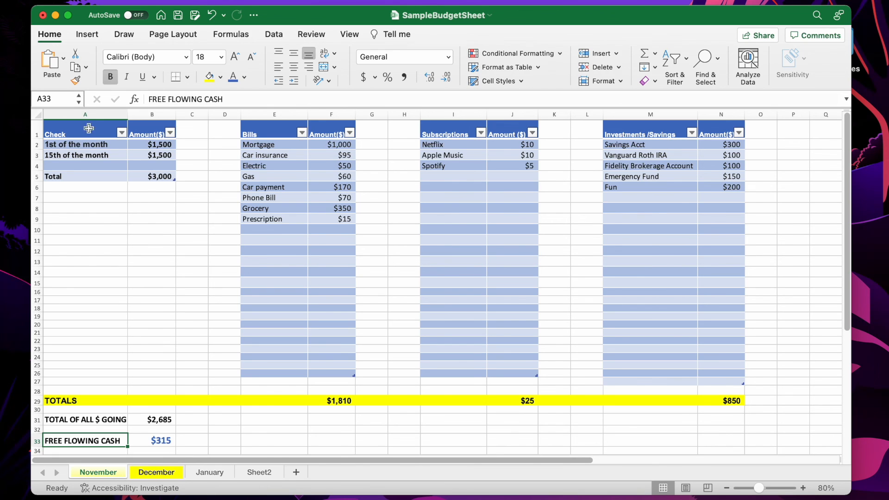
left_click_drag(74, 144, 142, 178)
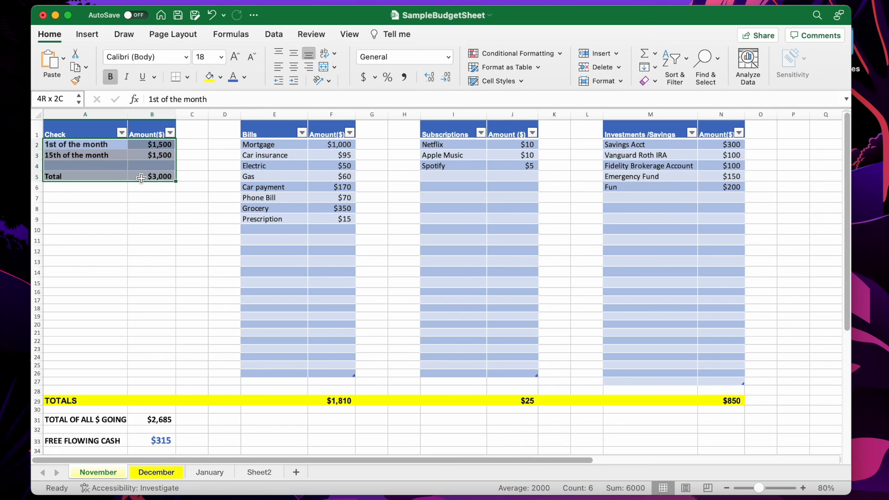
left_click_drag(141, 179, 142, 178)
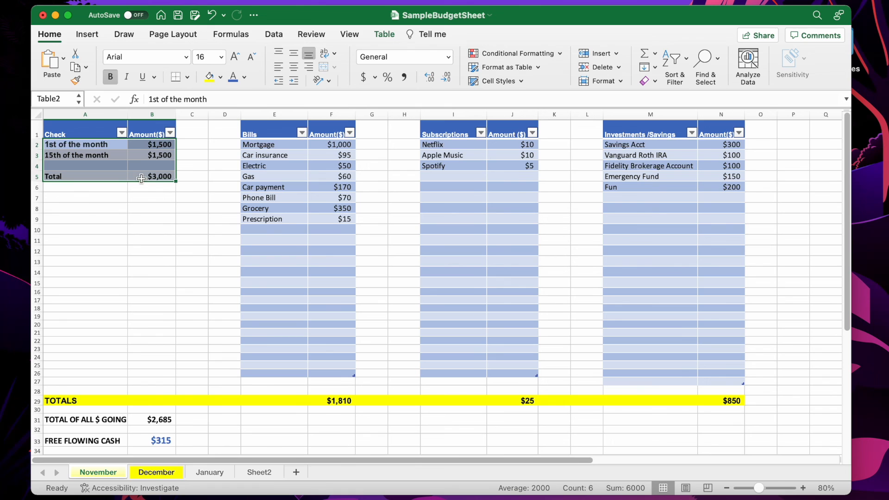
left_click(166, 472)
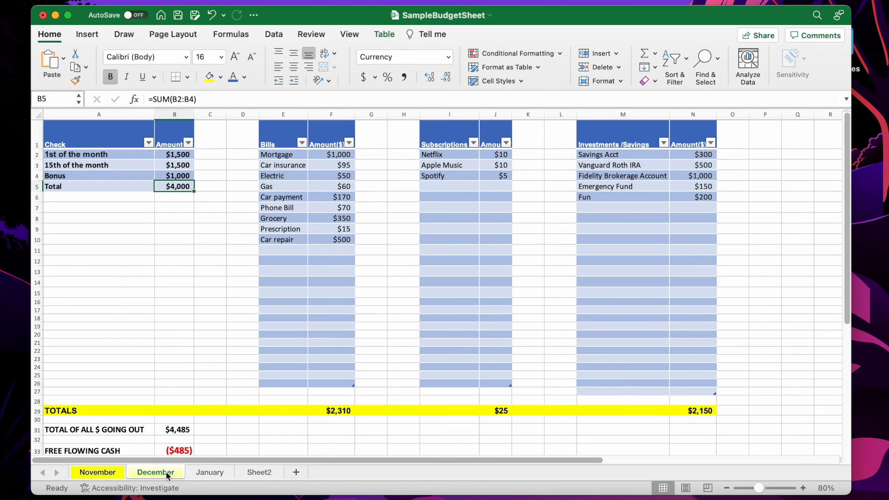